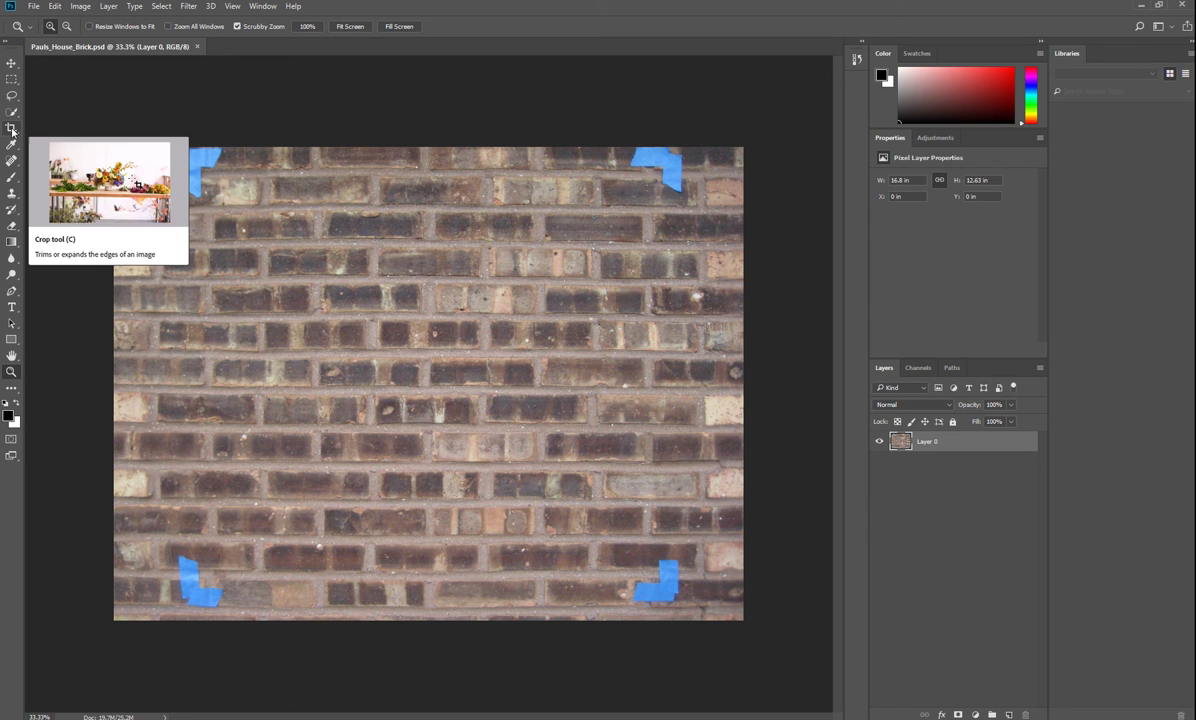
Step: Crop the brick photo along the mortar joints inside the blue tape marks, to about 11.73 by 10.73 in
click(12, 130)
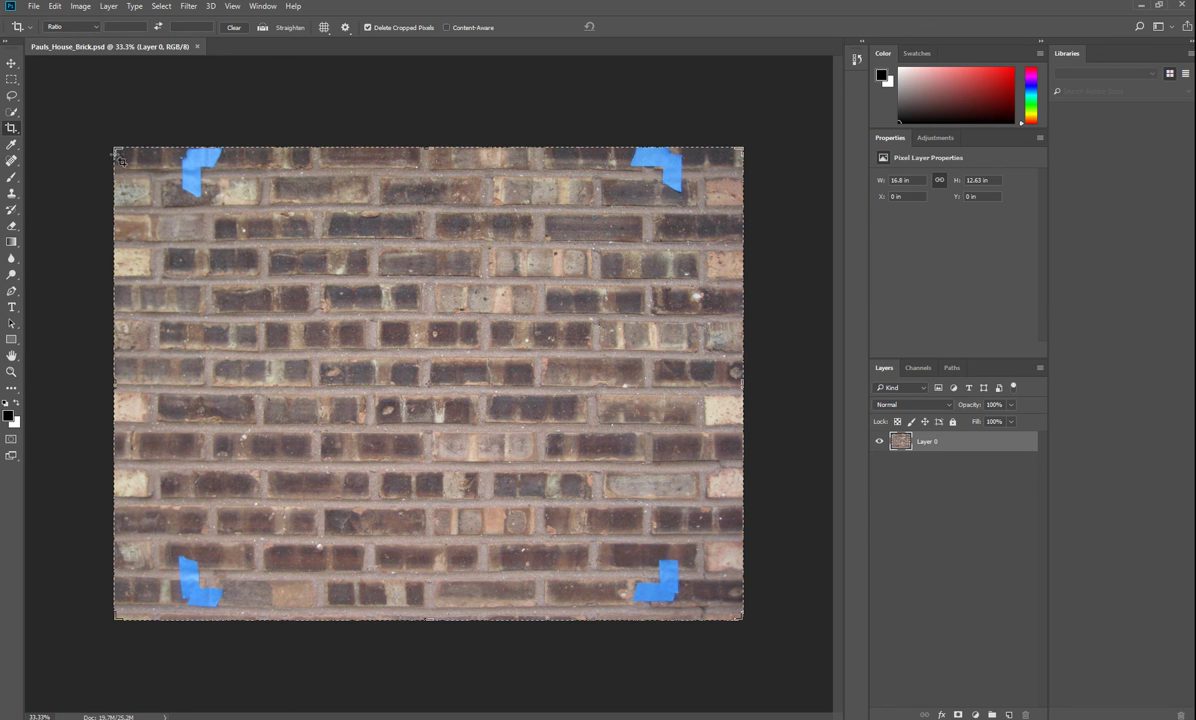
drag(112, 146, 166, 165)
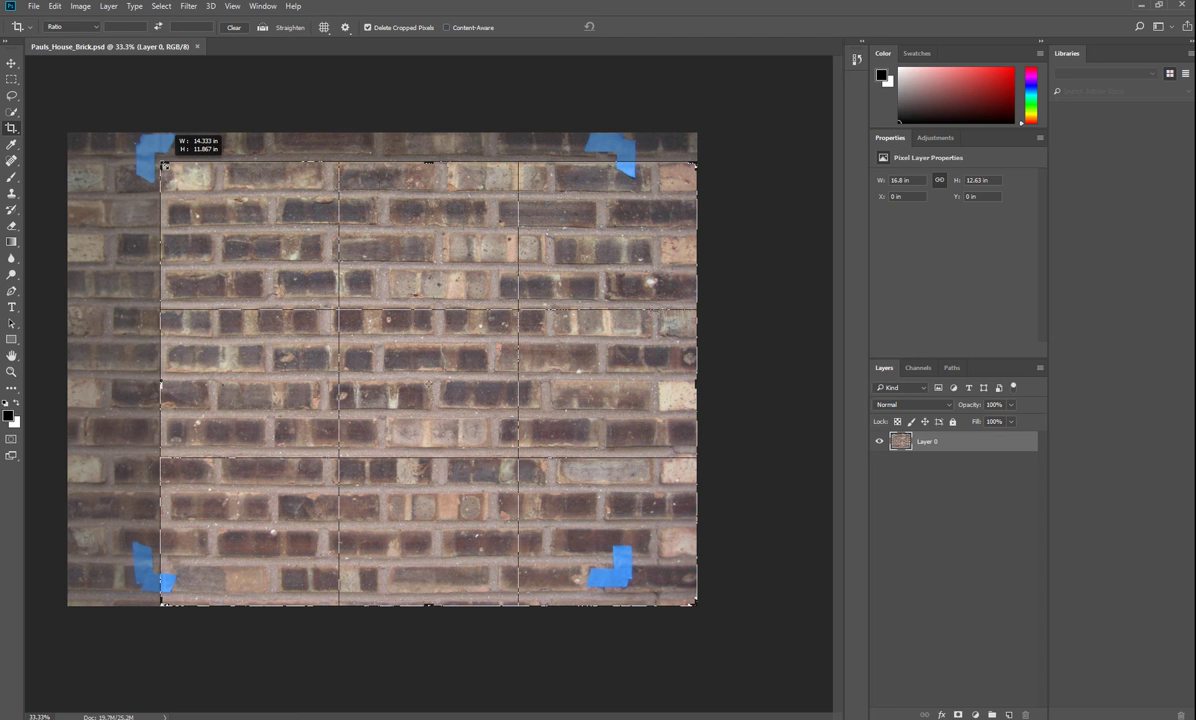
drag(166, 165, 165, 163)
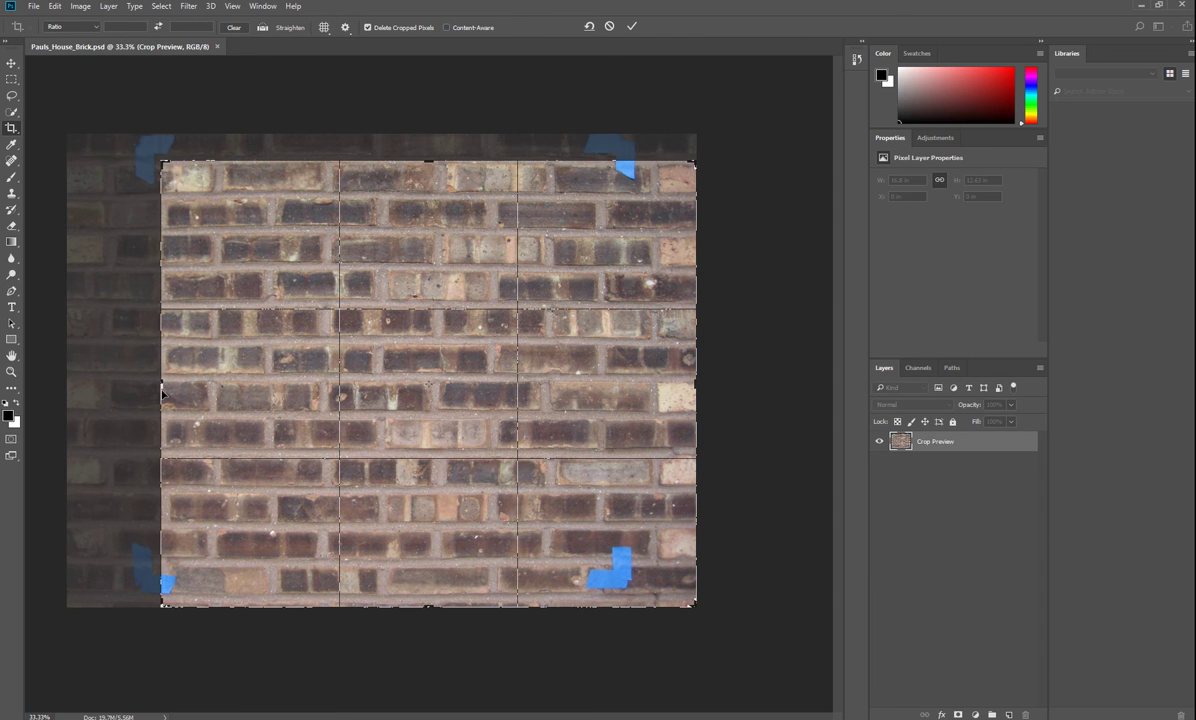
drag(162, 393, 162, 390)
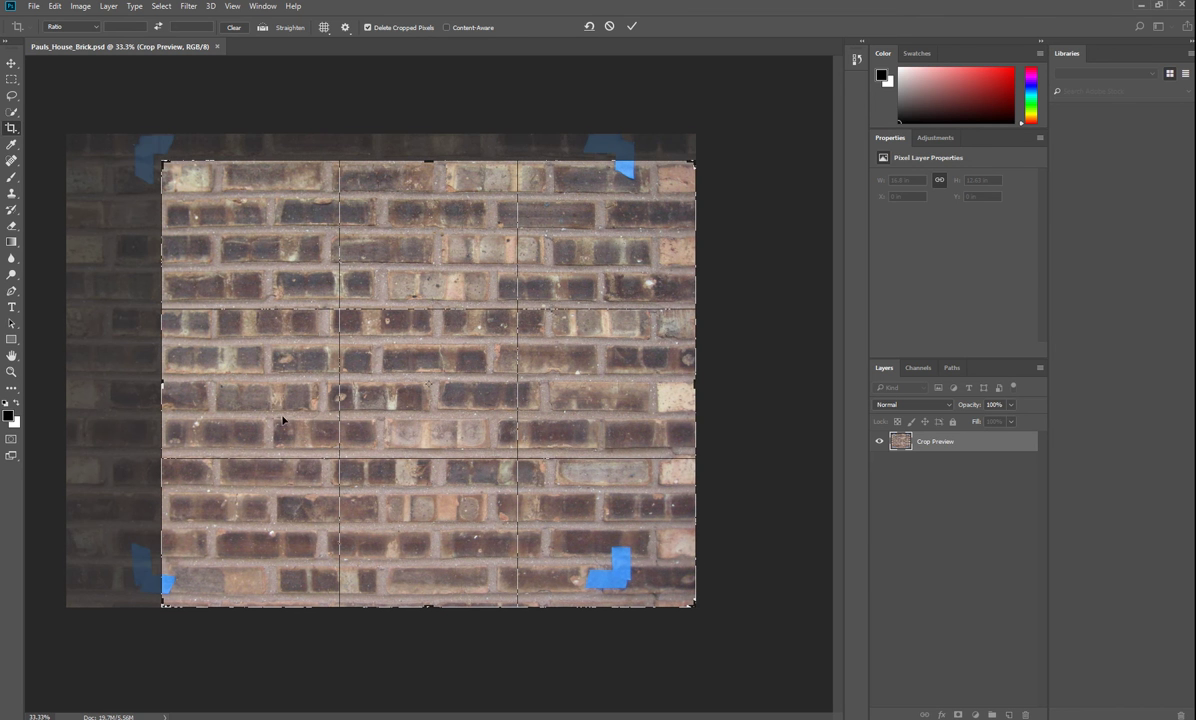
drag(430, 162, 430, 162)
drag(692, 382, 645, 386)
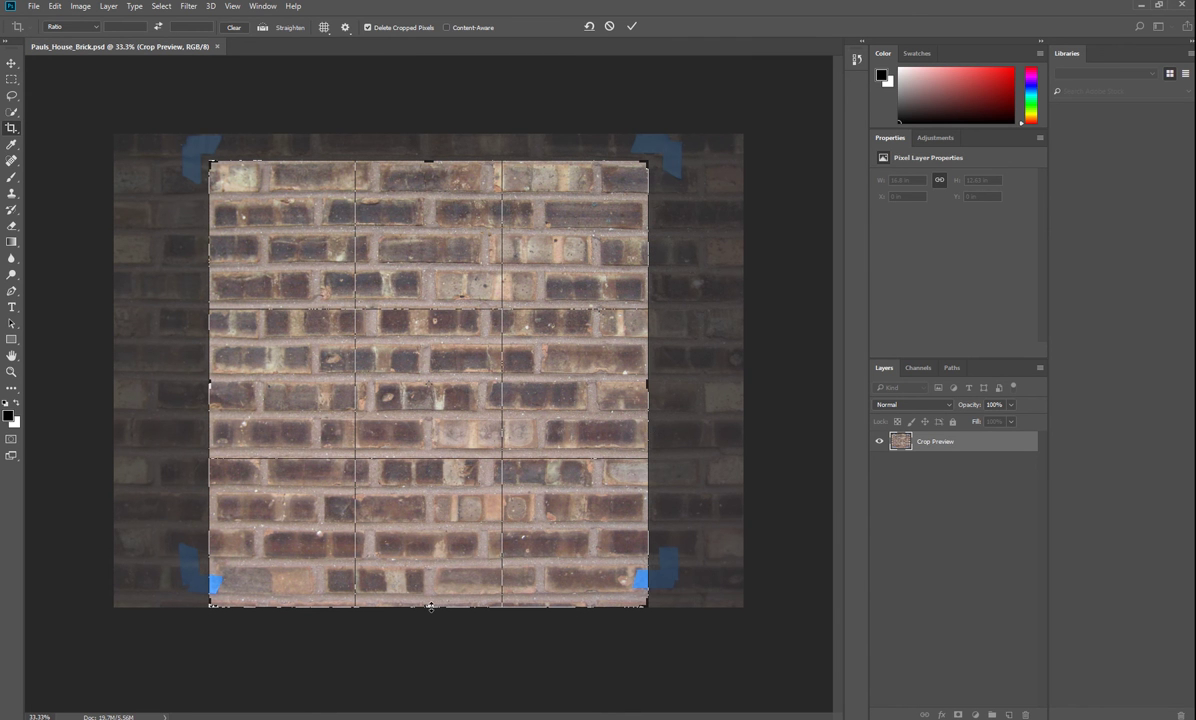
drag(430, 606, 439, 585)
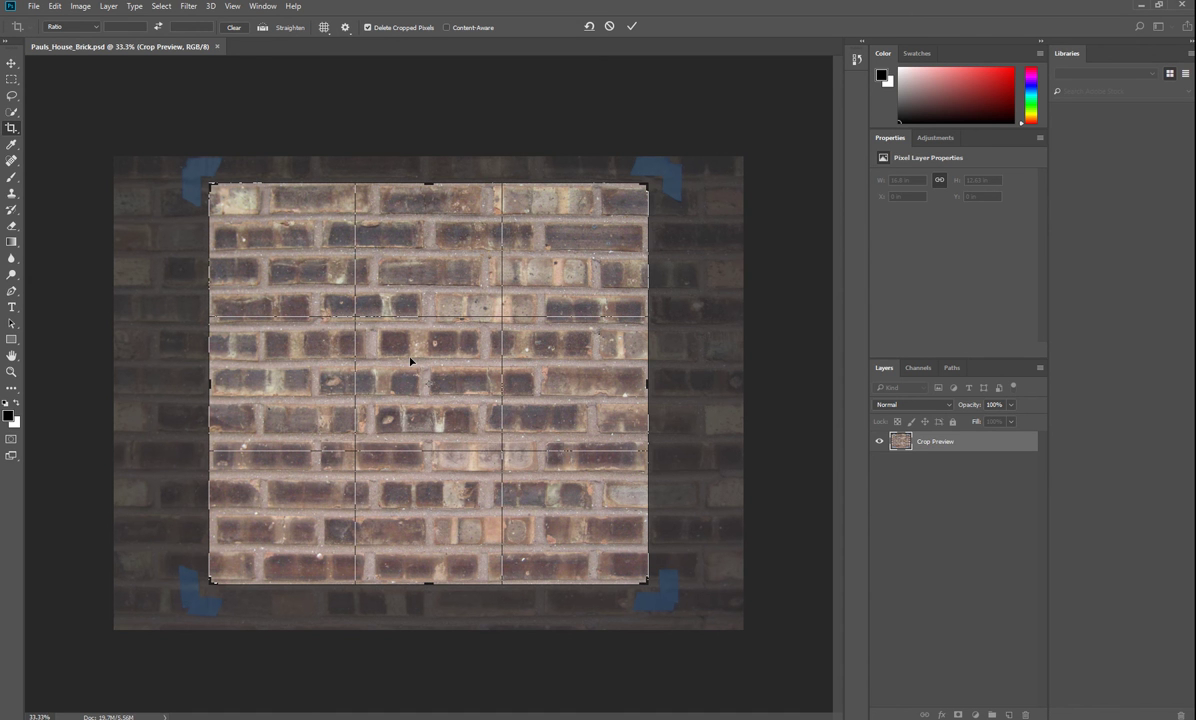
key(Return)
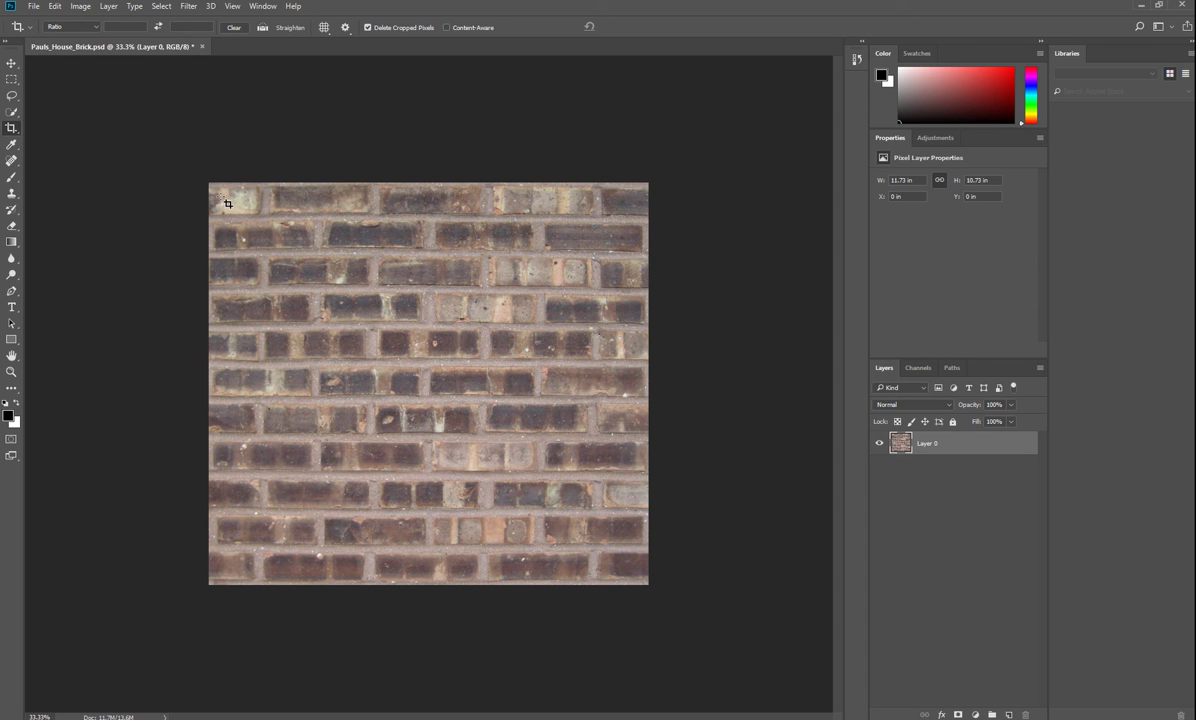
Step: Open the Image Size dialog to check the cropped image's pixel width and height
click(81, 8)
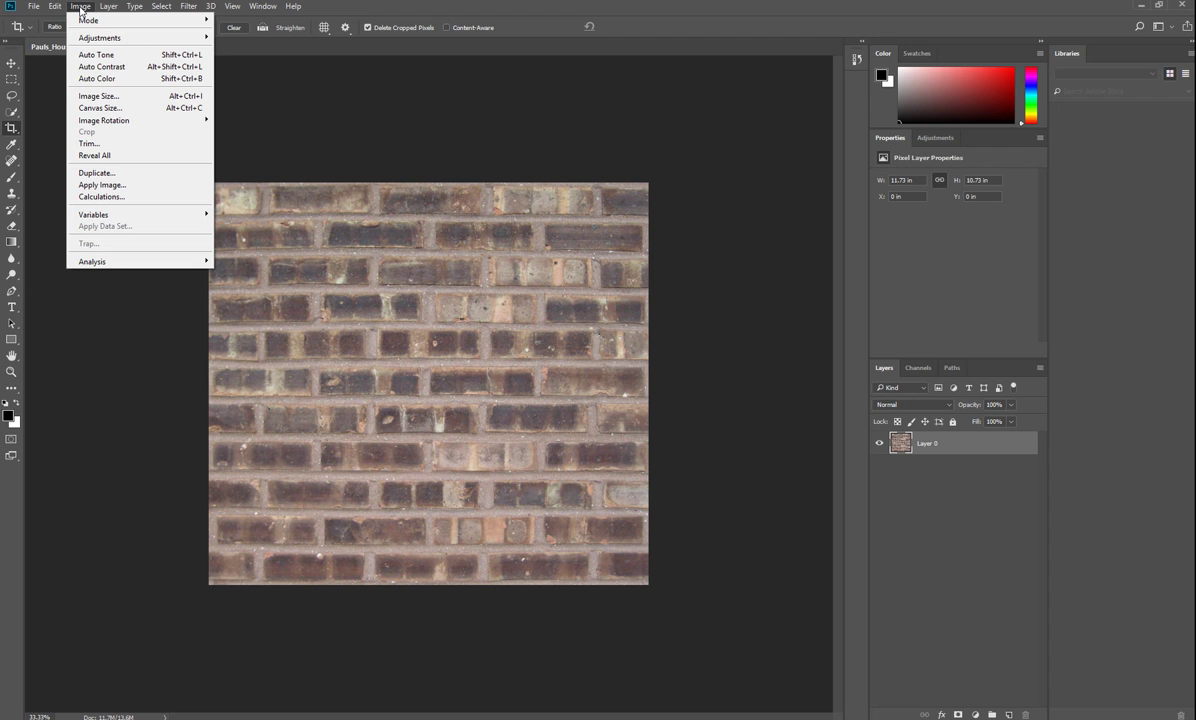
click(127, 96)
drag(622, 179, 462, 179)
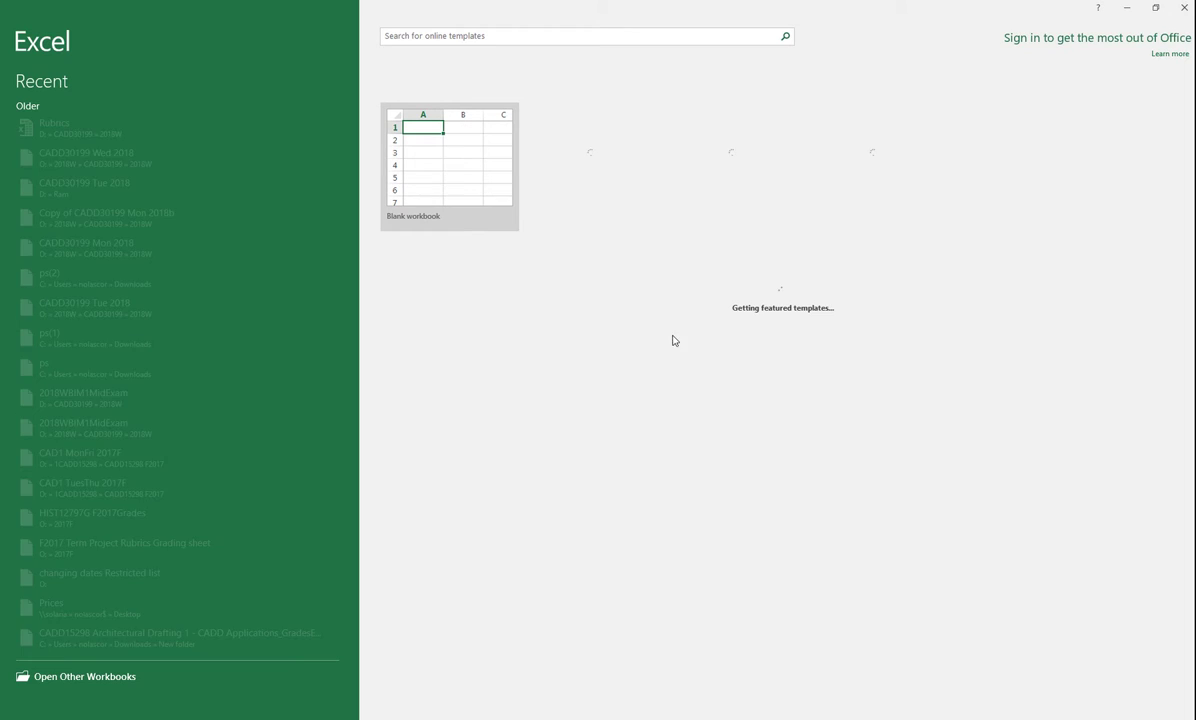
Step: Switch to Excel, create a blank workbook beside the image dimensions, and enter 2112 in B4 and 1932 in B5
click(422, 155)
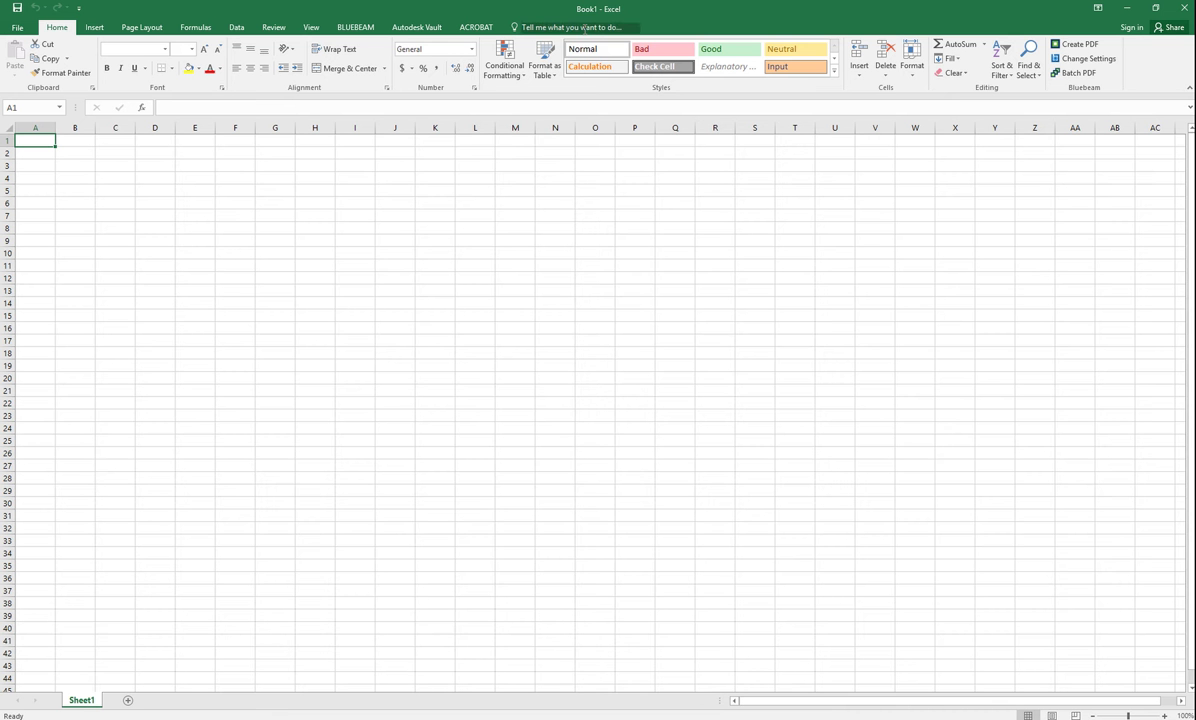
drag(587, 8, 603, 116)
click(586, 200)
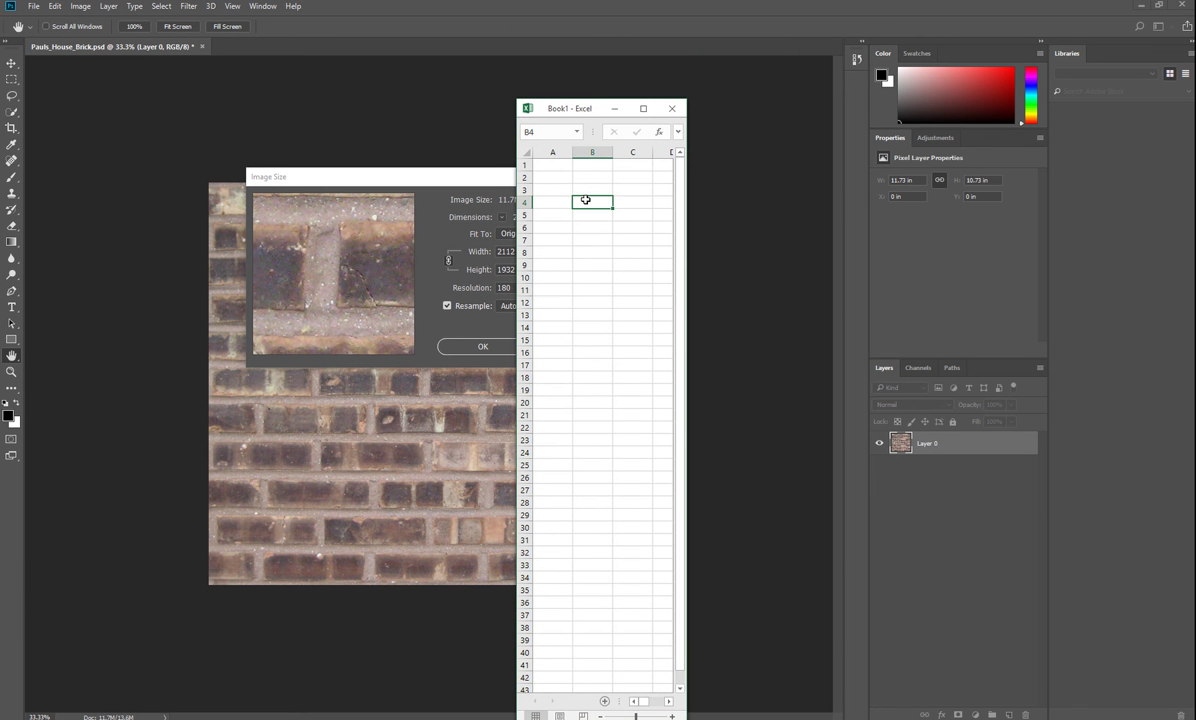
text(2112)
key(Return)
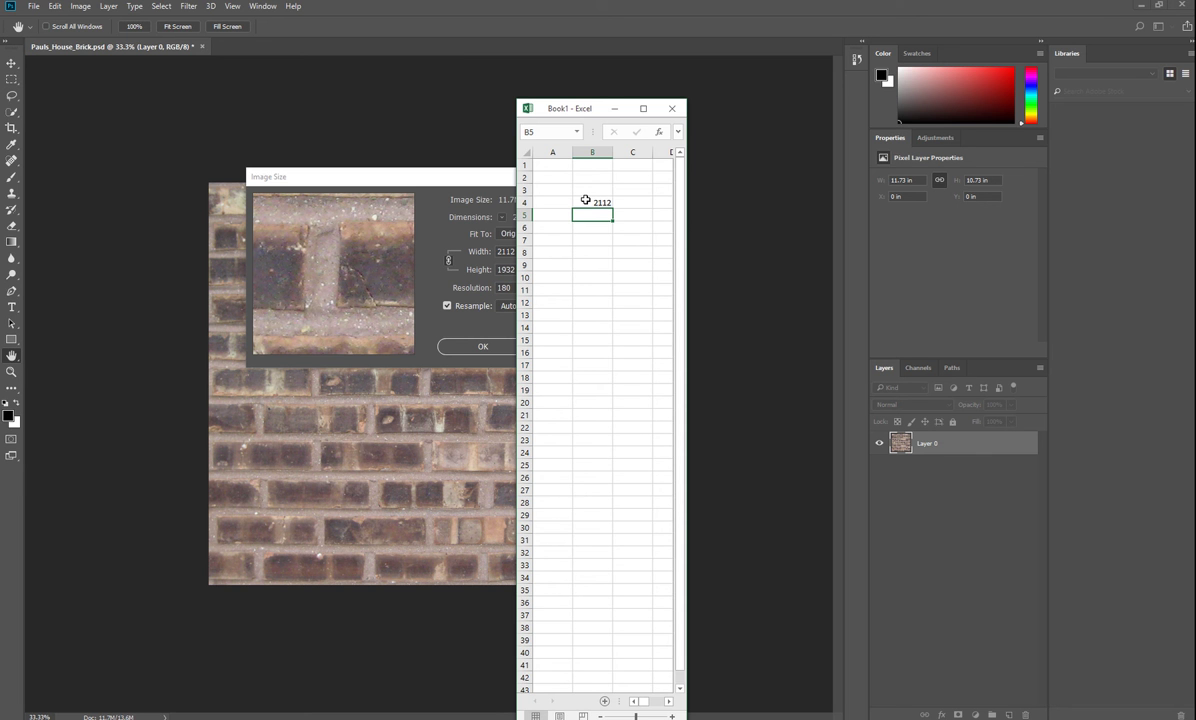
text(1932)
key(Tab)
Step: Enter the divisor 2 in cells C4 and C5, next to the pixel dimensions
key(Up)
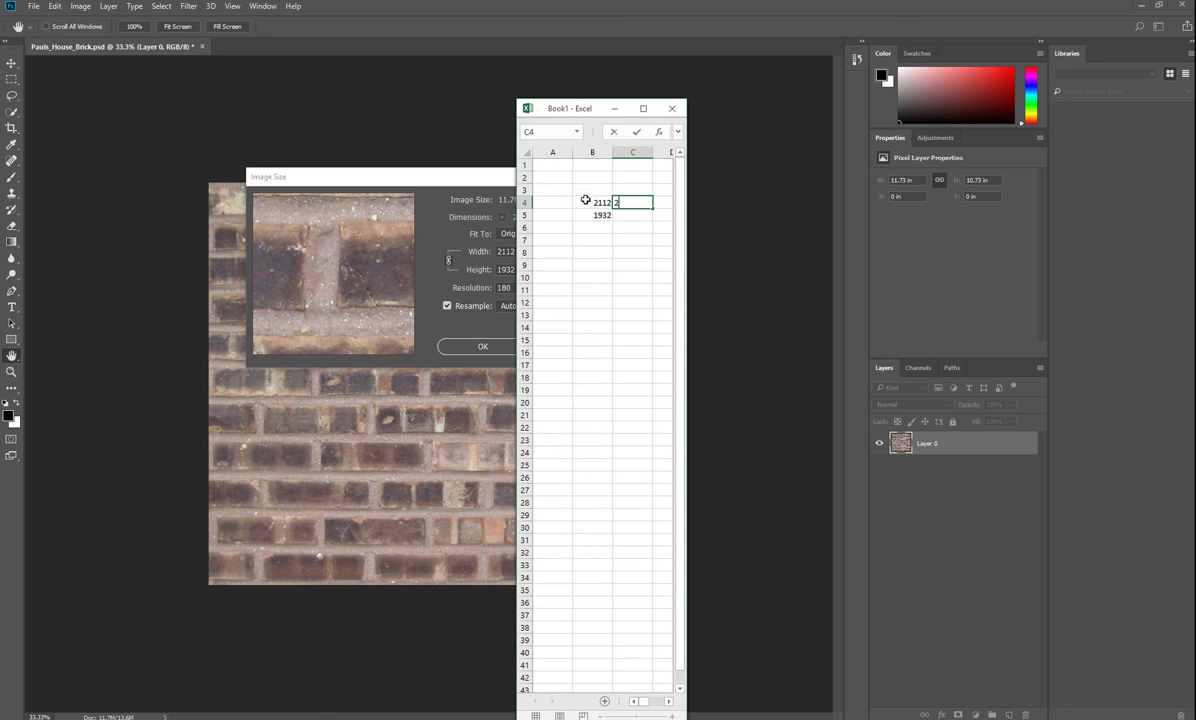
text(2)
key(Return)
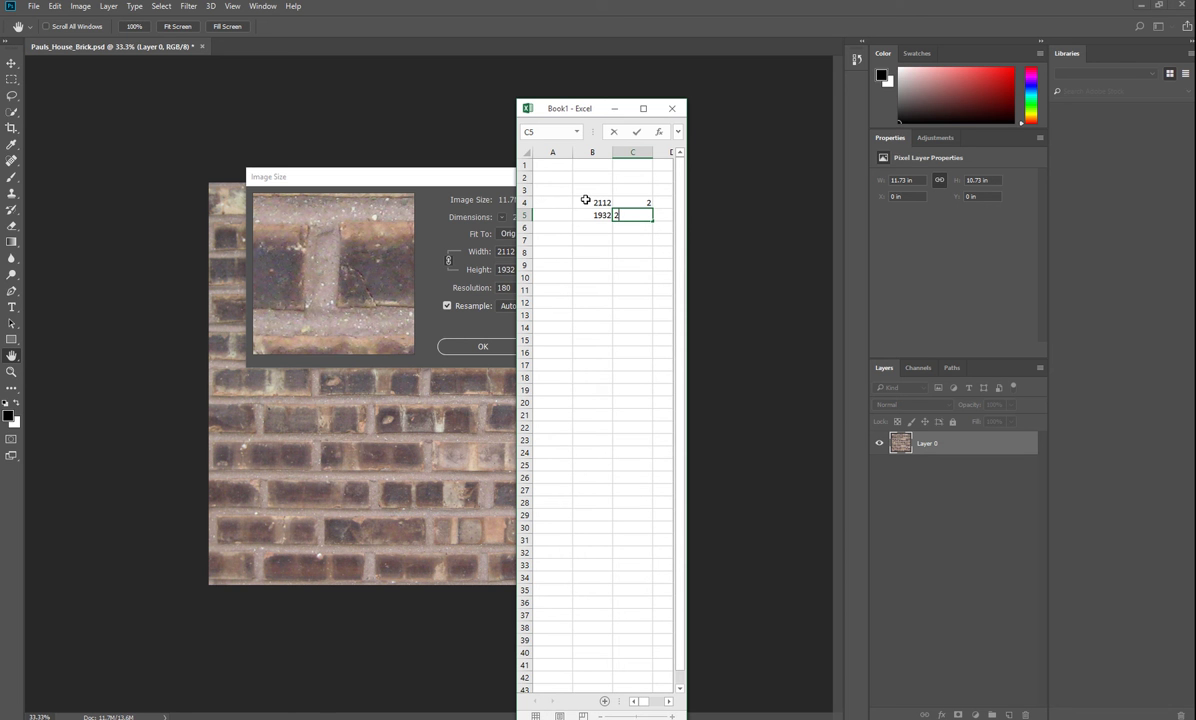
text(2)
key(Return)
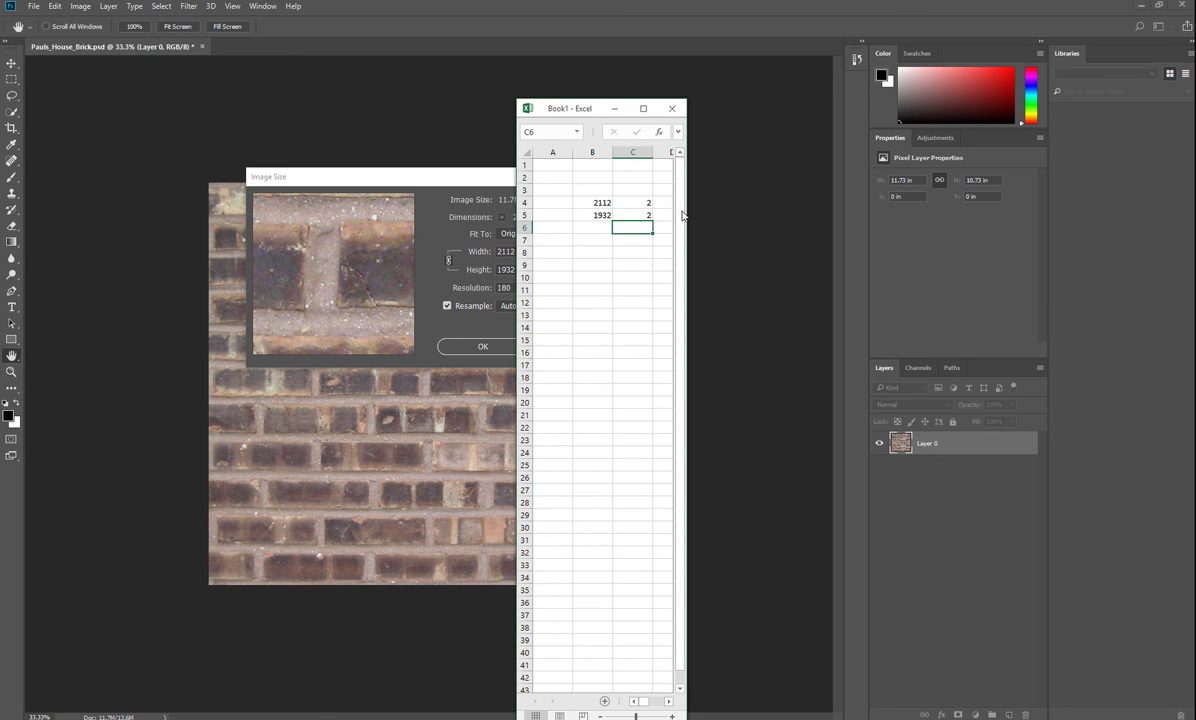
Step: Widen the workbook window and enter the formula =B4/C4 in D4 to halve the image width
drag(687, 213, 782, 224)
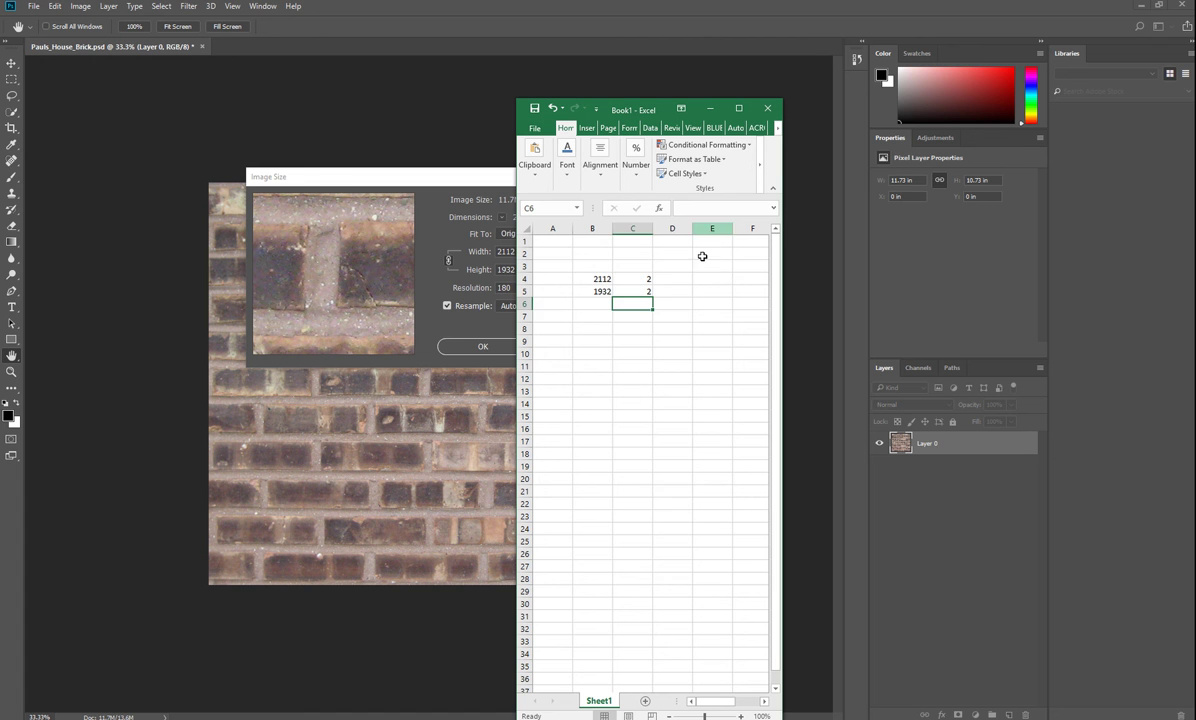
click(672, 279)
text(=)
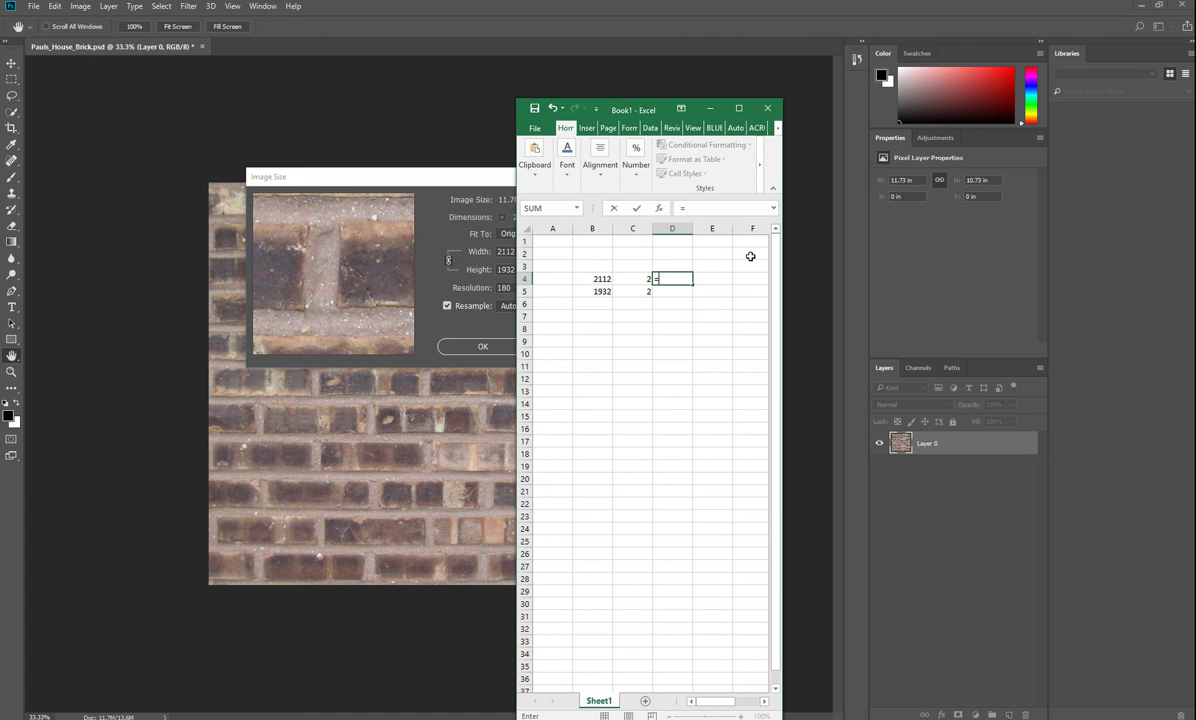
key(Left)
key(Left)
text(/)
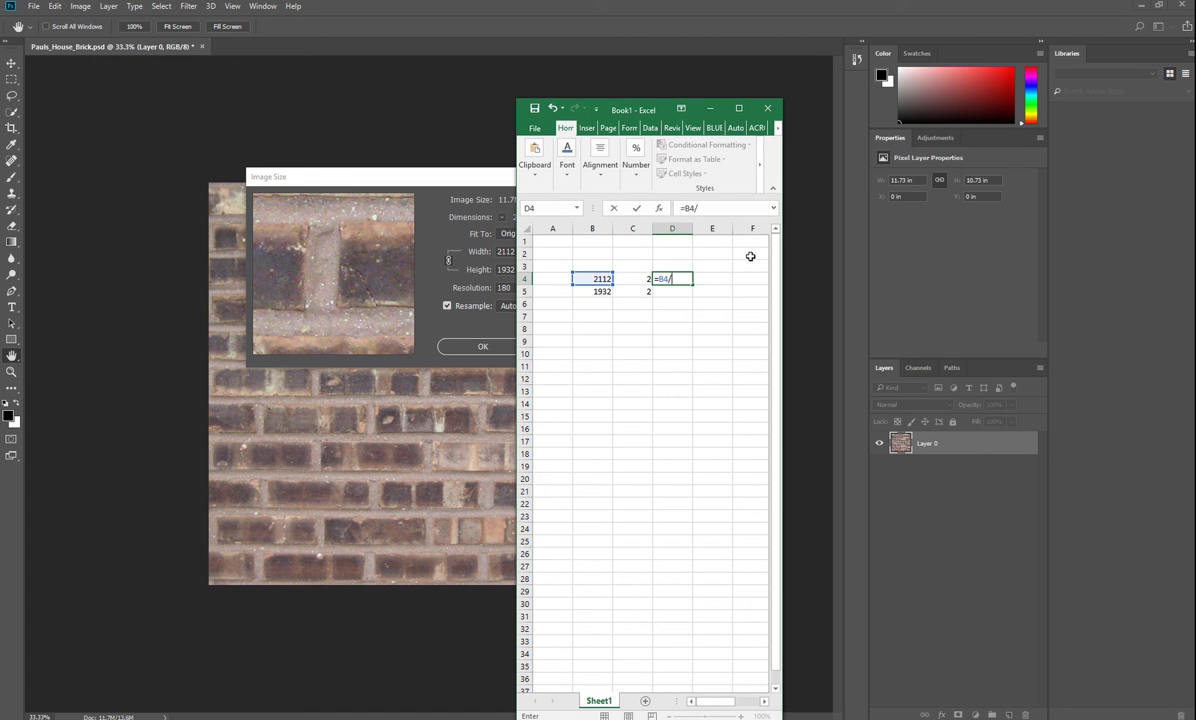
key(Left)
key(Return)
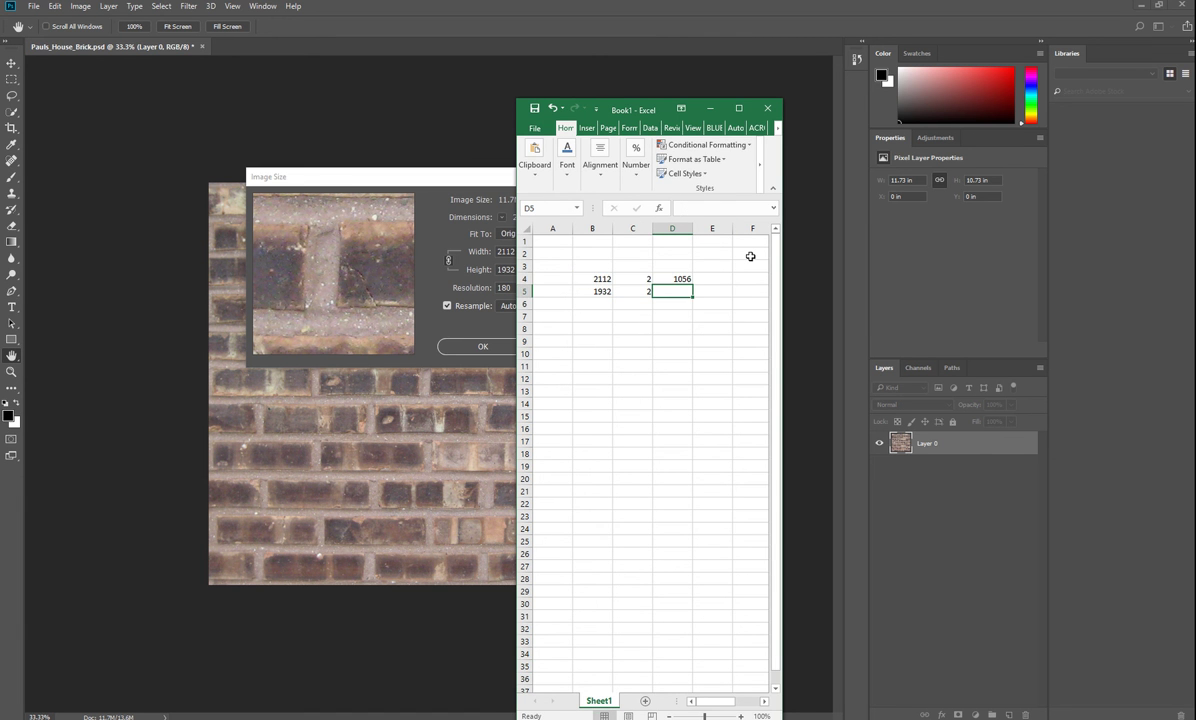
Step: Copy the halving formula from D4 into D5 to calculate half of the image height
key(Up)
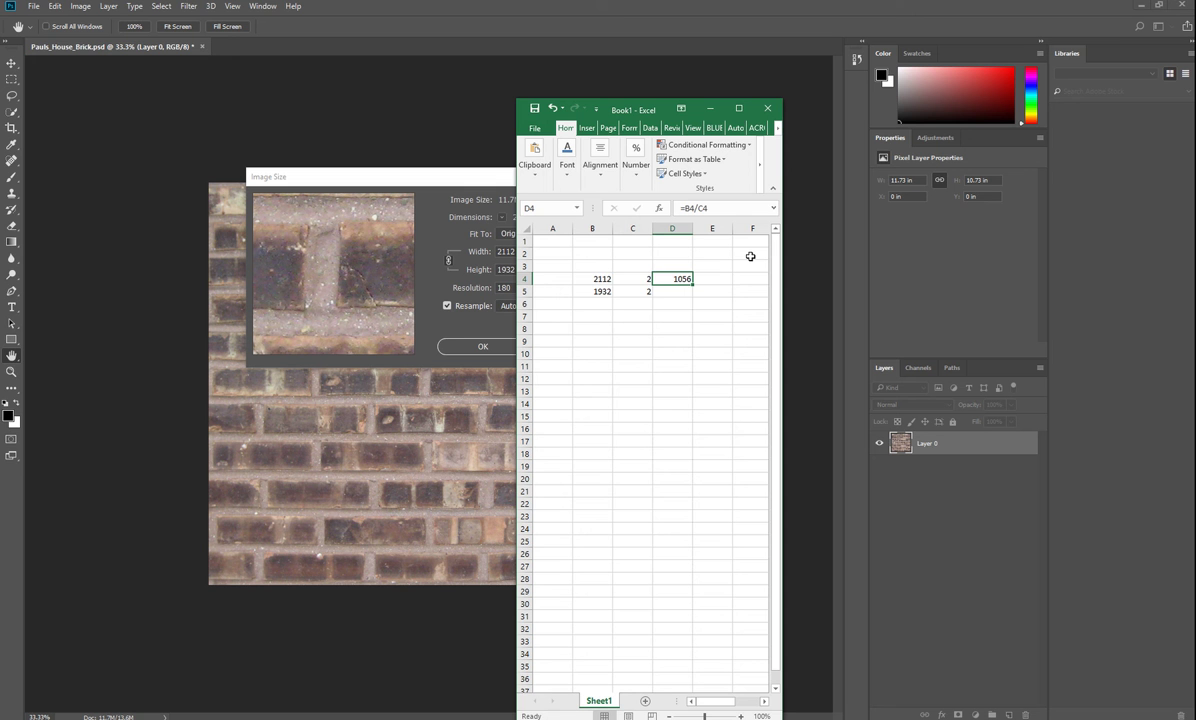
key(ctrl+c)
key(Down)
key(Return)
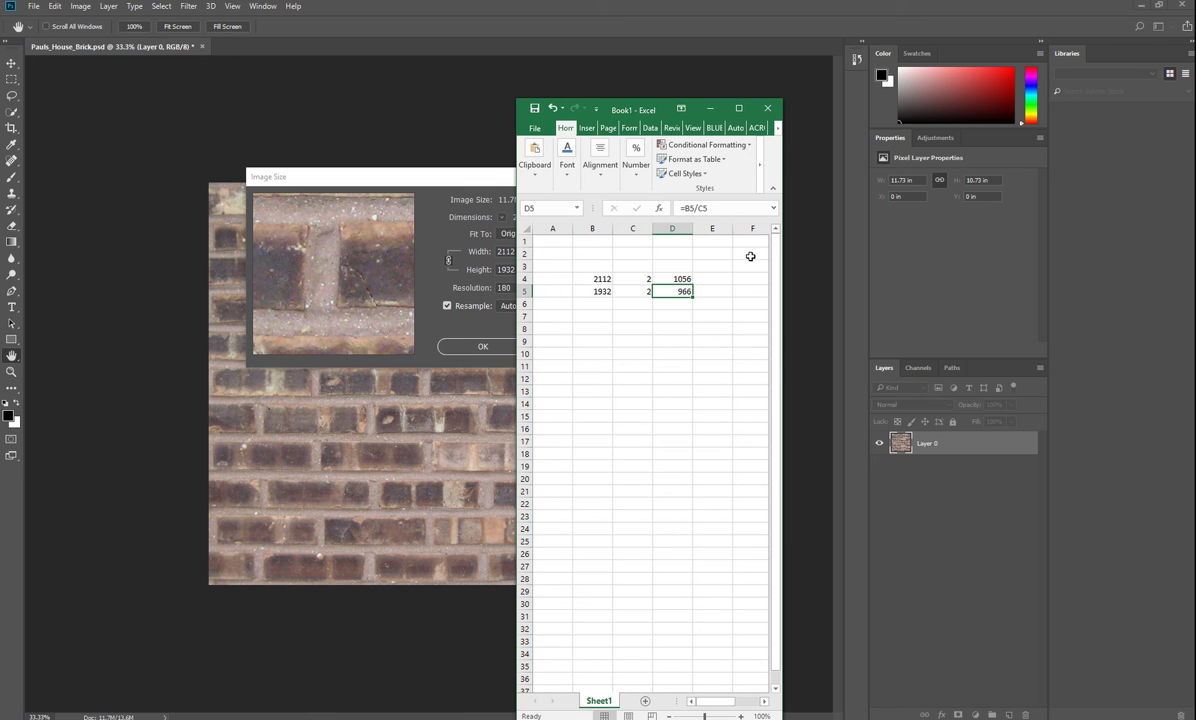
Step: Label the halved values with w in E4 and h in E5
key(Up)
key(Right)
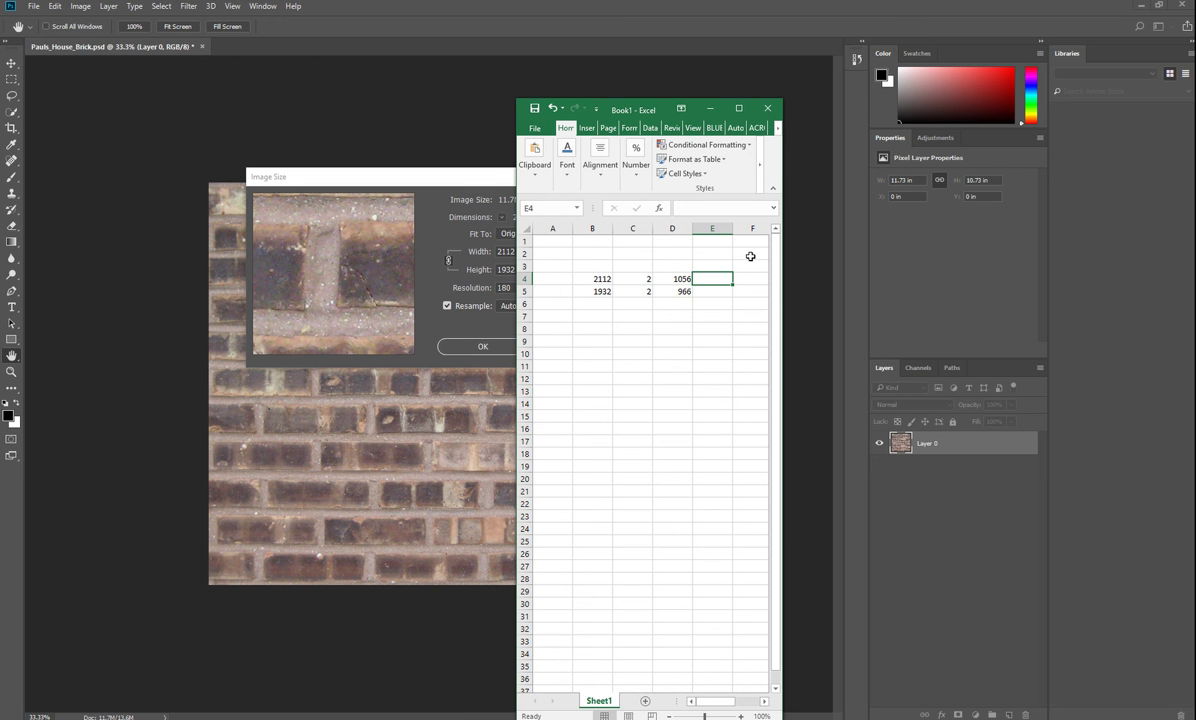
text(w)
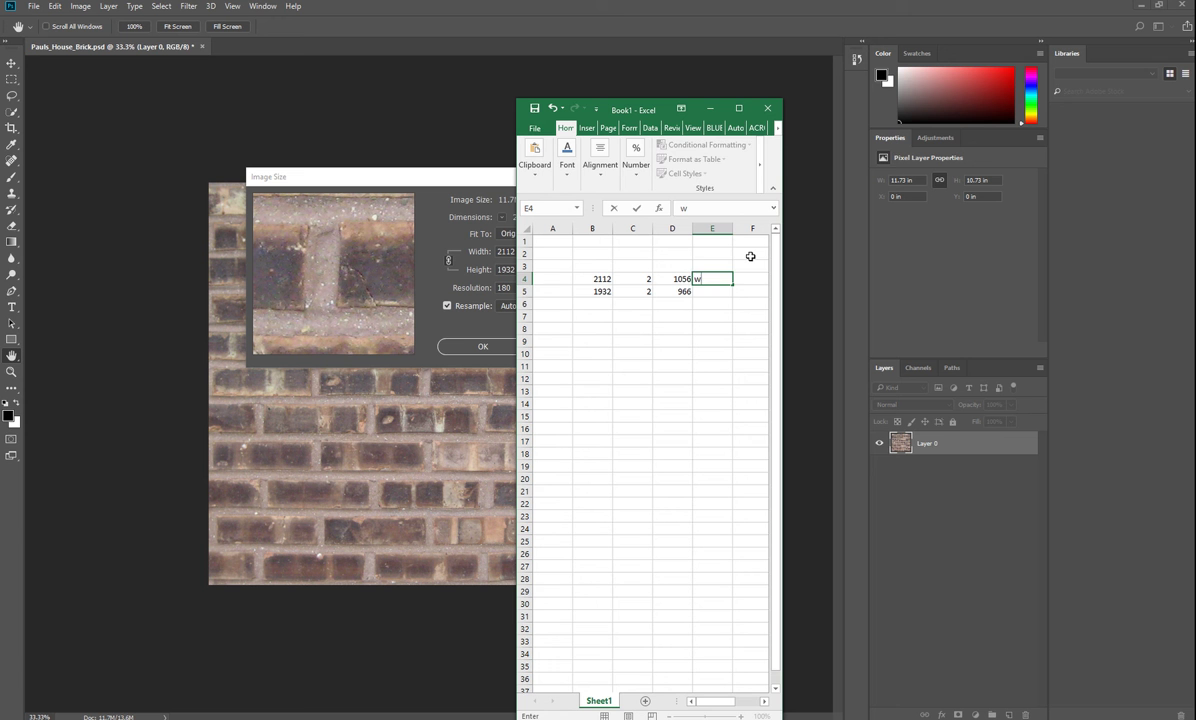
key(Return)
text(h)
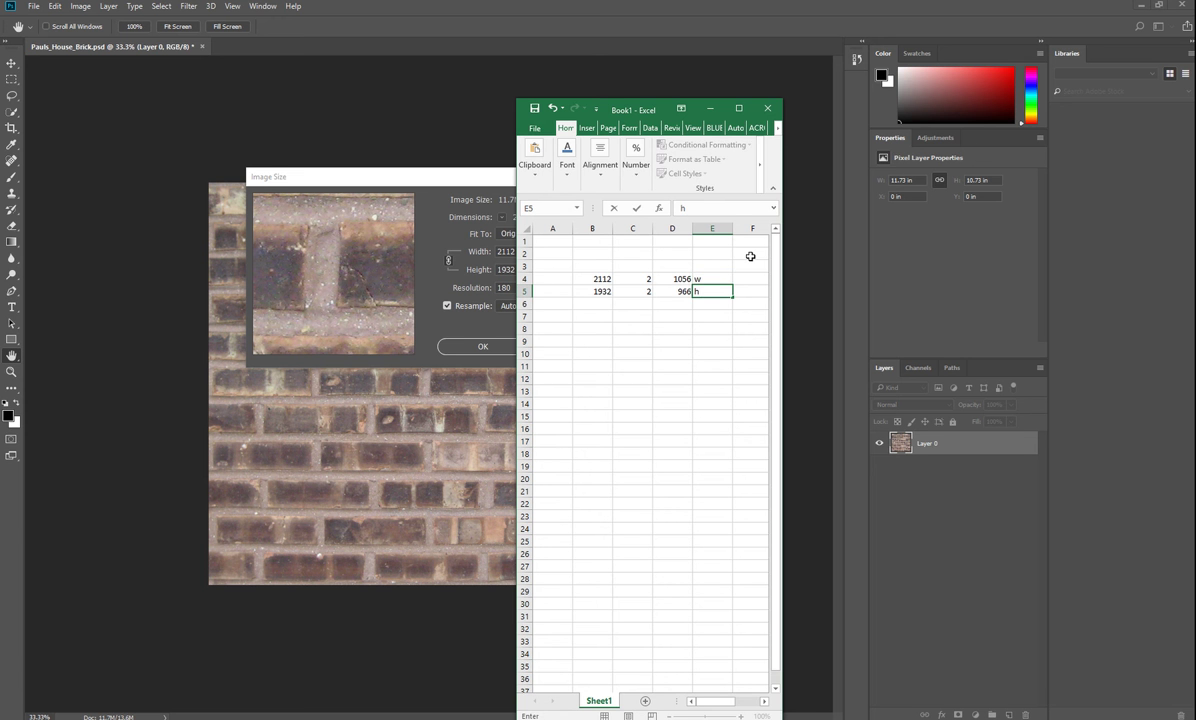
key(Return)
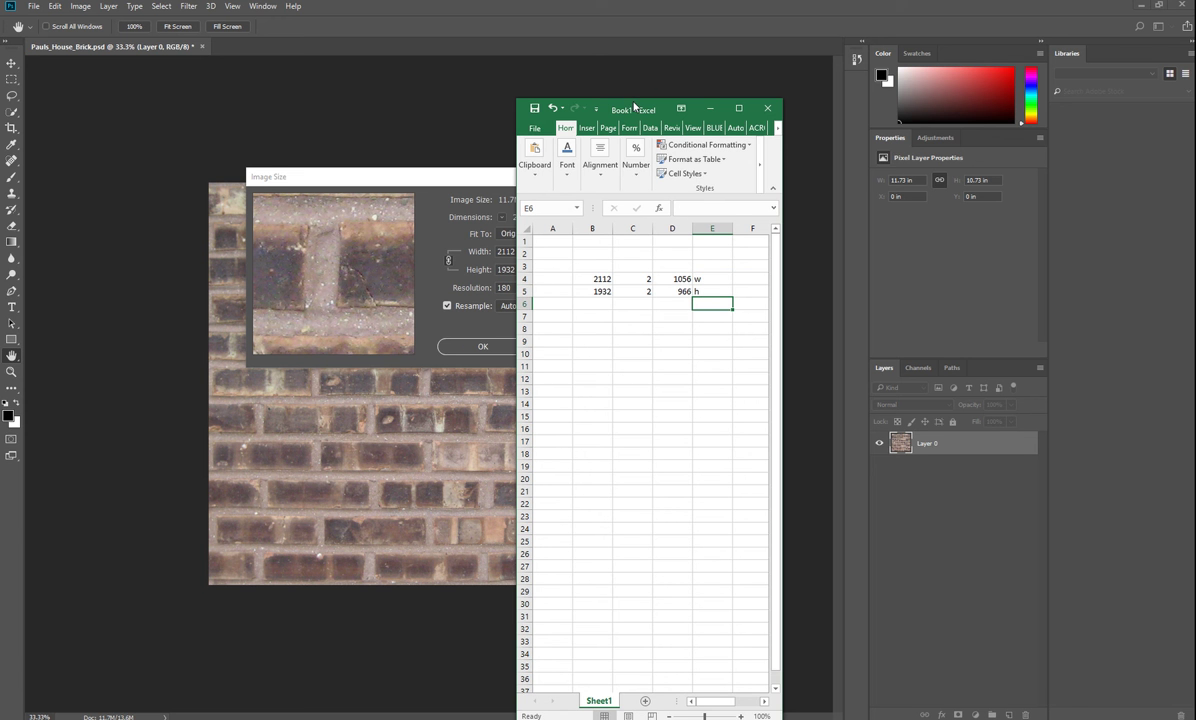
Step: Move the workbook off the image and close Photoshop's Image Size dialog, keeping the original dimensions
drag(634, 107, 0, 90)
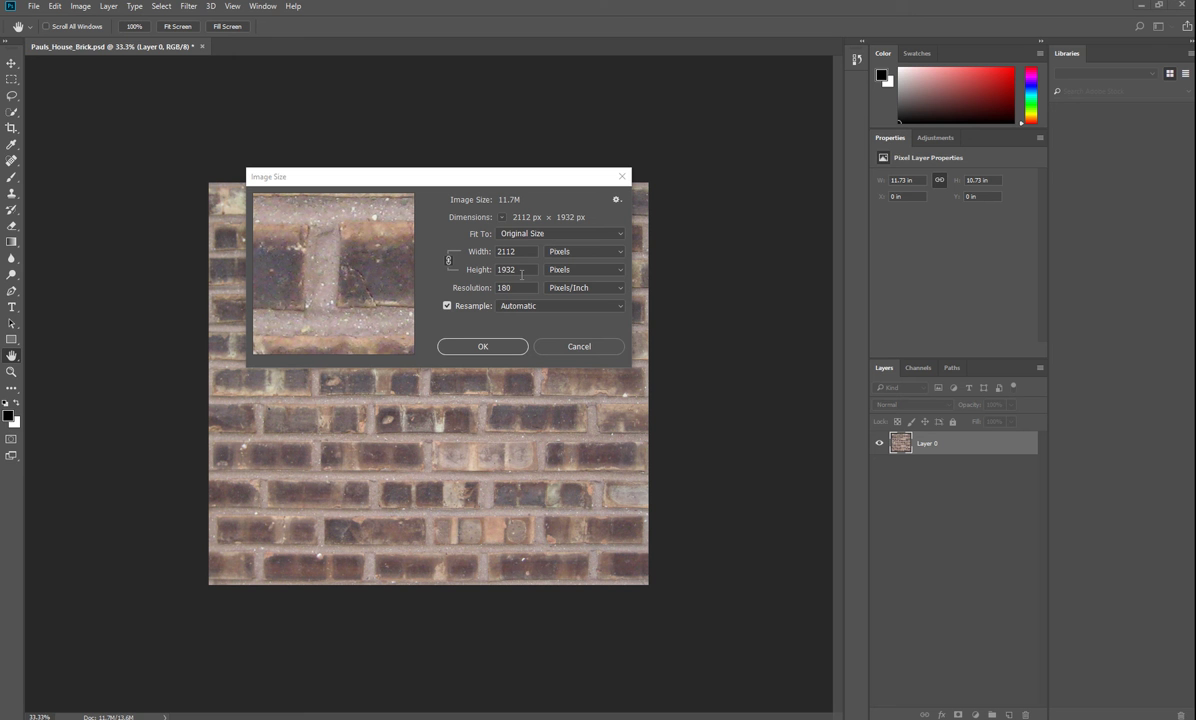
click(503, 352)
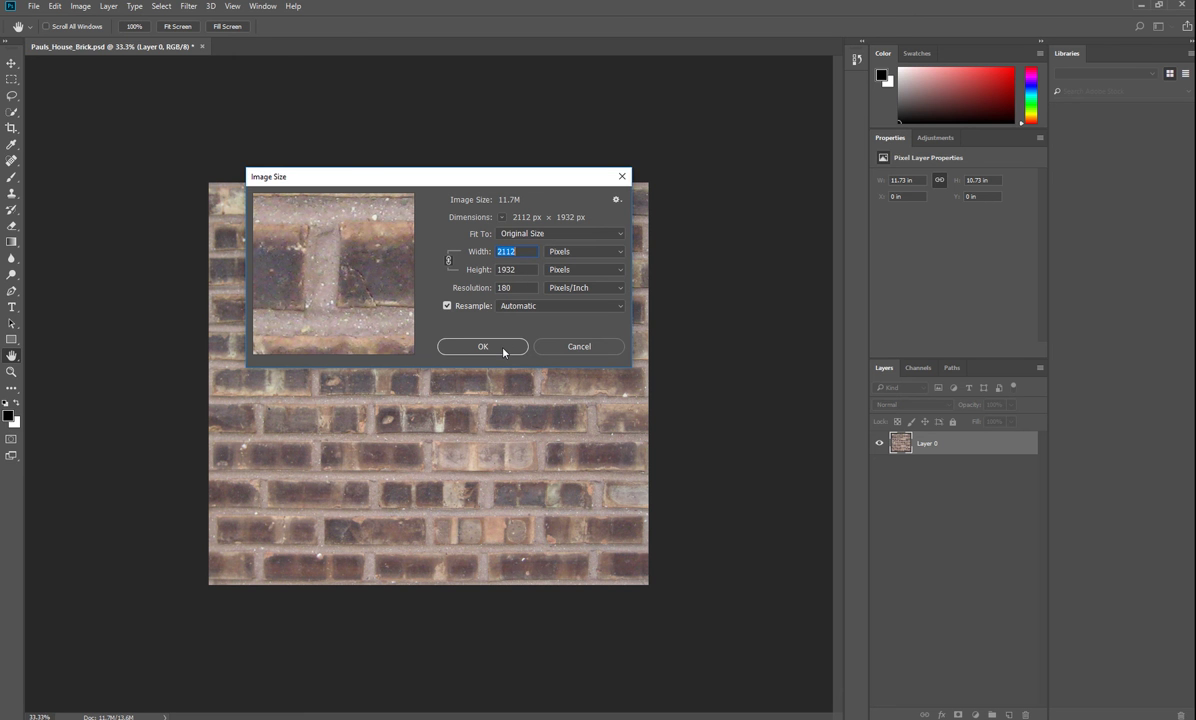
click(483, 347)
key(c)
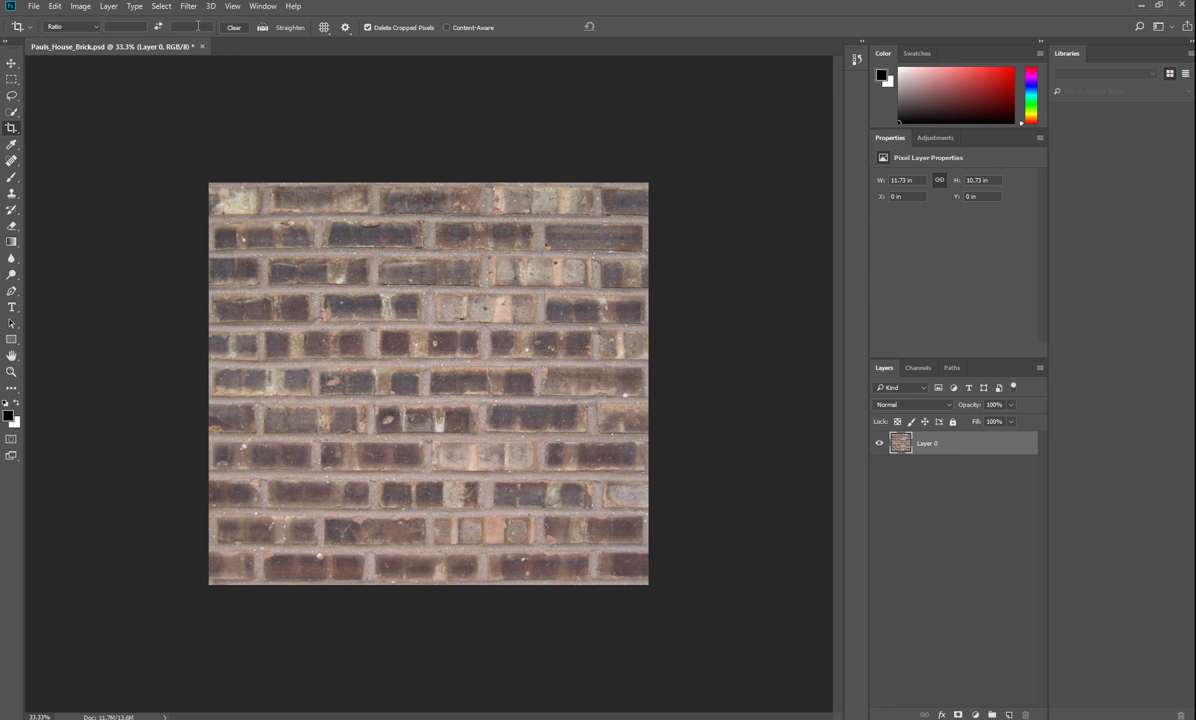
Step: Start the Offset filter on the brick layer and enter 966 pixels horizontal and 1056 pixels vertical
click(187, 7)
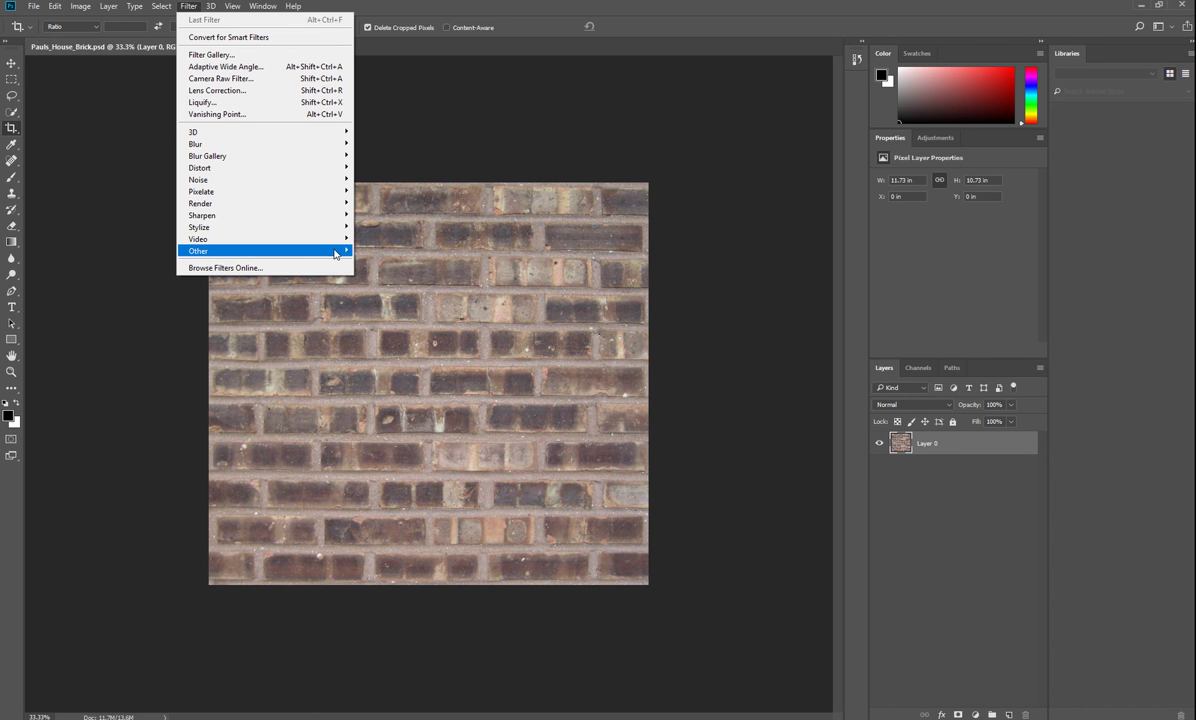
mouse_move(335, 254)
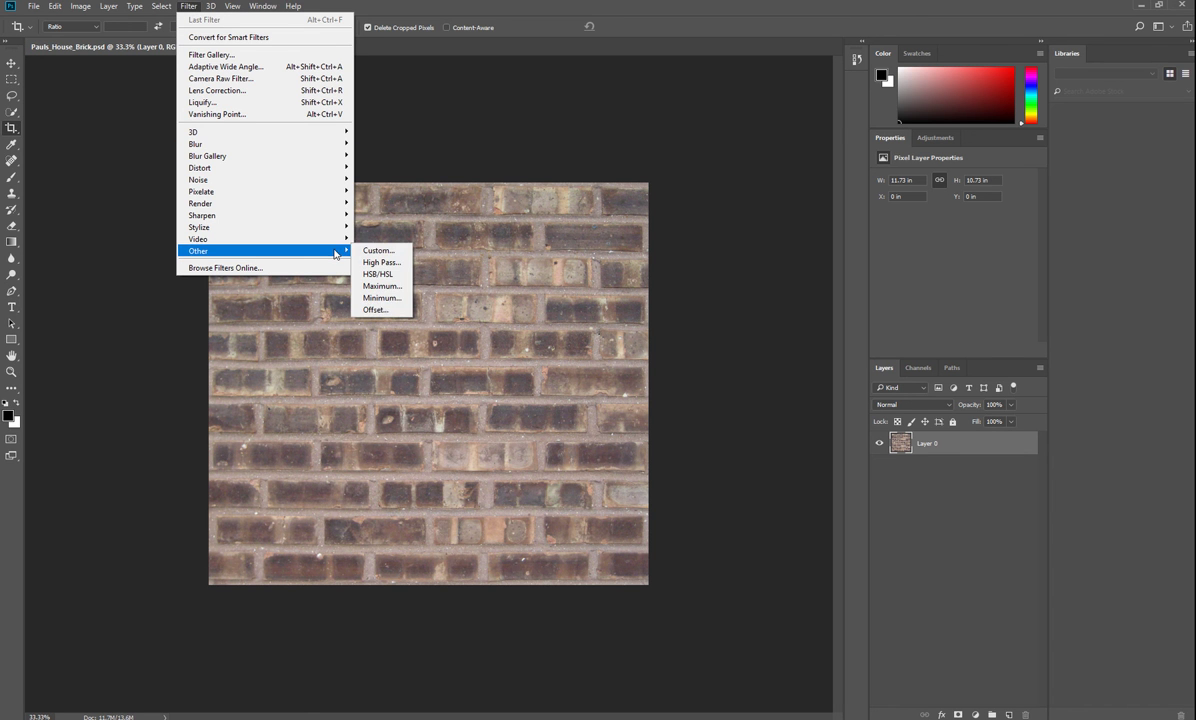
click(378, 310)
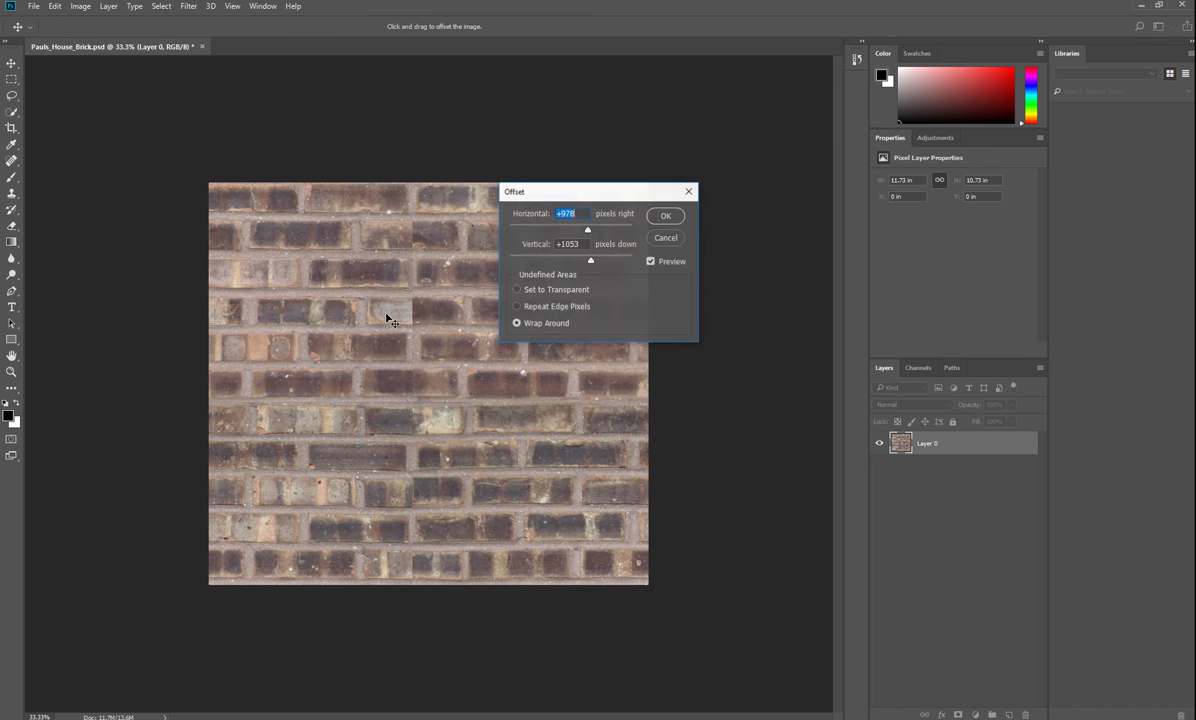
drag(581, 195, 635, 144)
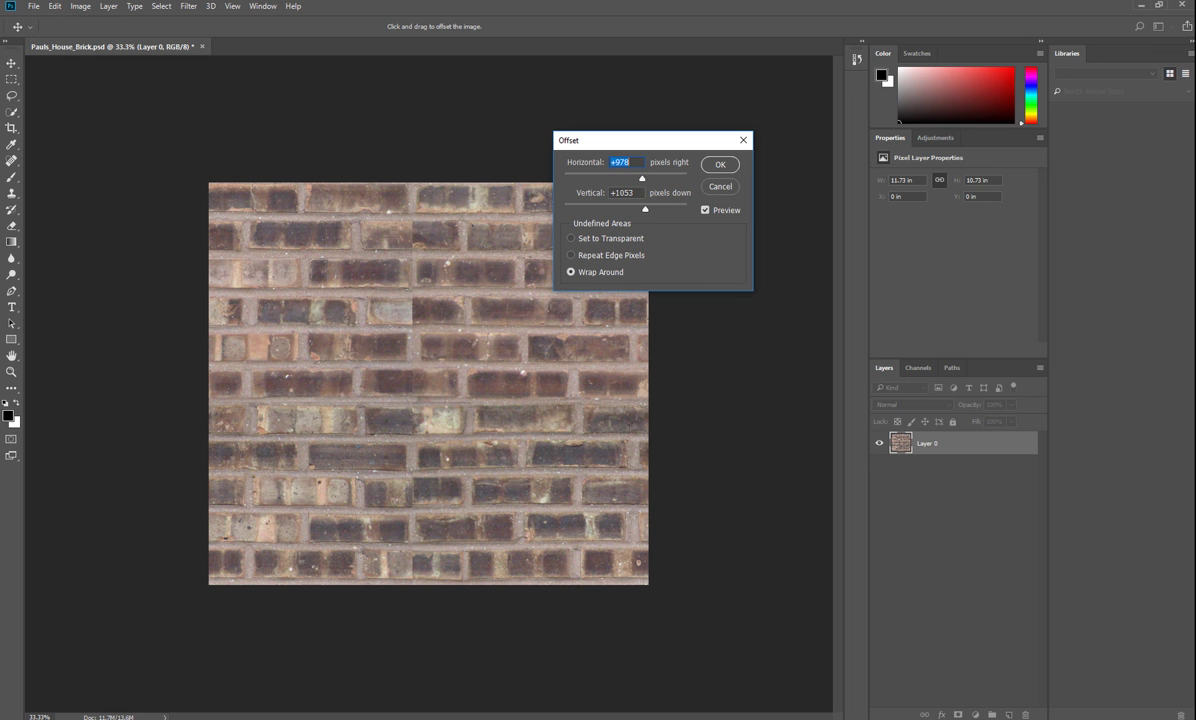
click(636, 161)
drag(625, 161, 612, 160)
text(966)
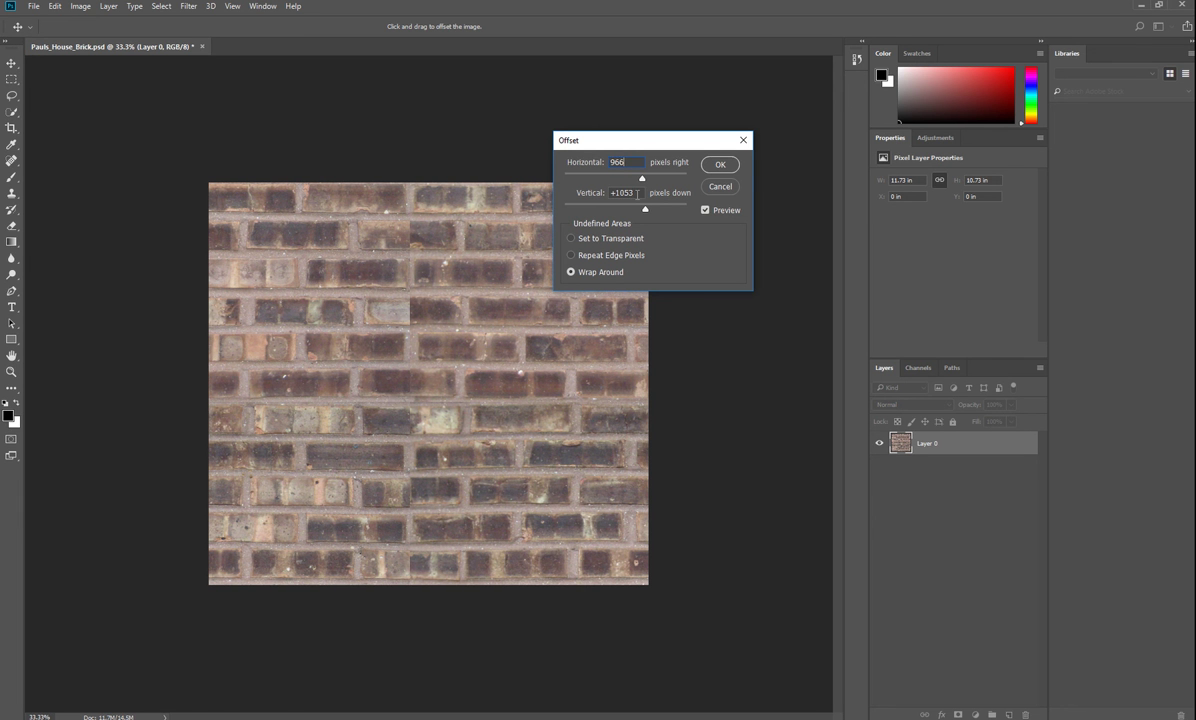
drag(638, 194, 604, 197)
text(1056)
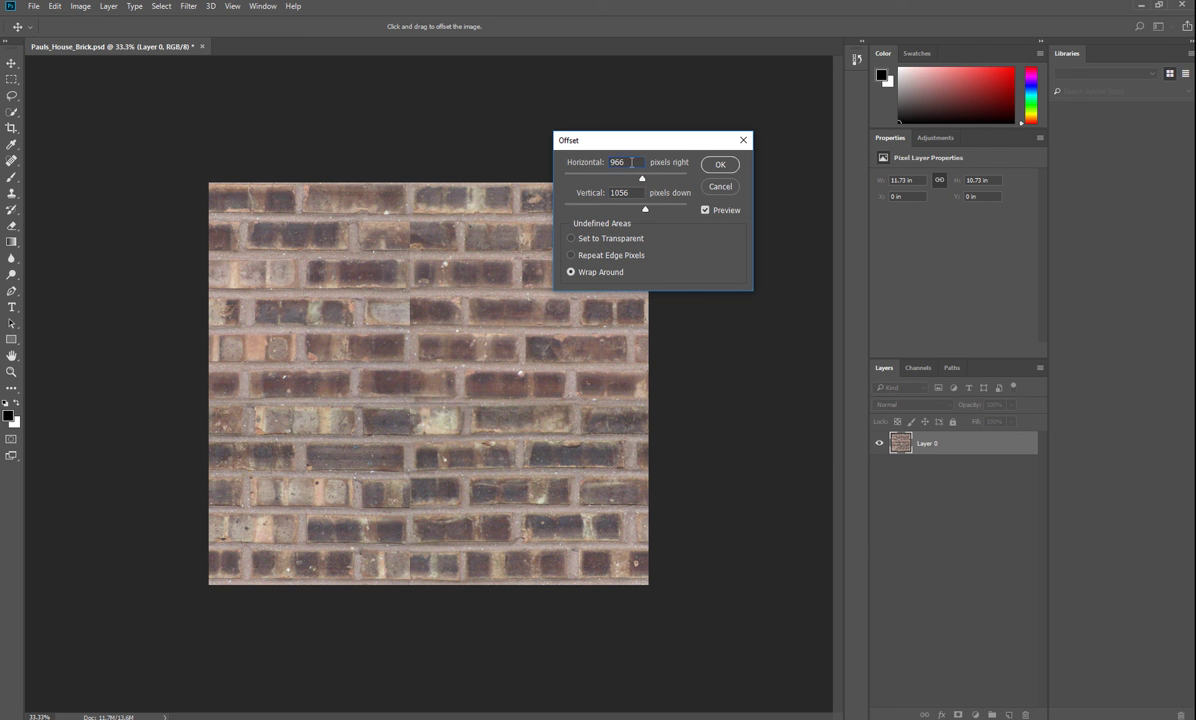
Step: Correct the offset to 1056 pixels horizontal and 966 pixels vertical and apply it
click(580, 163)
text(1056)
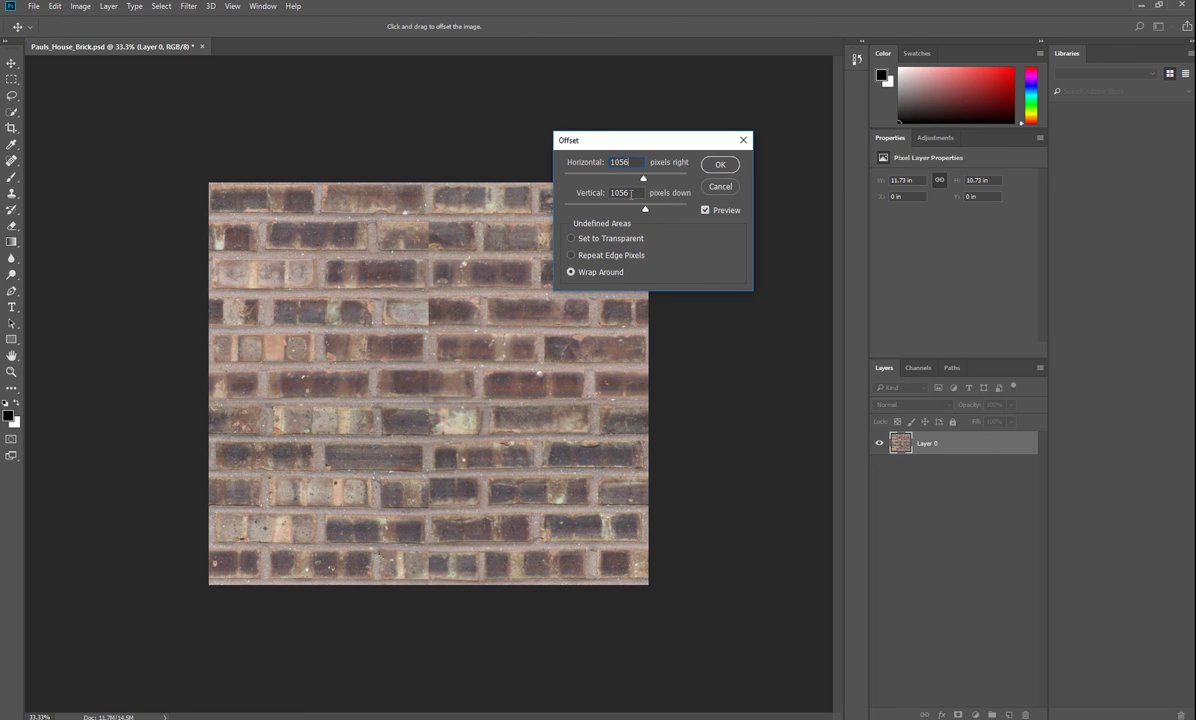
click(588, 194)
text(966)
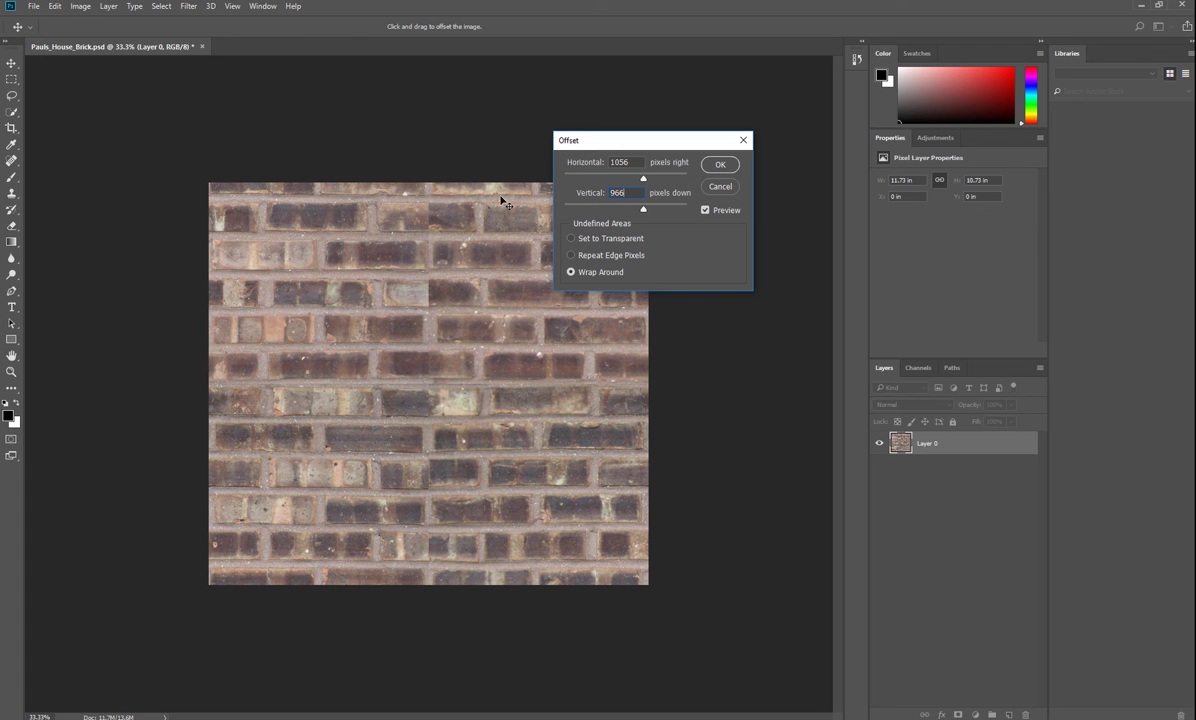
click(720, 166)
key(c)
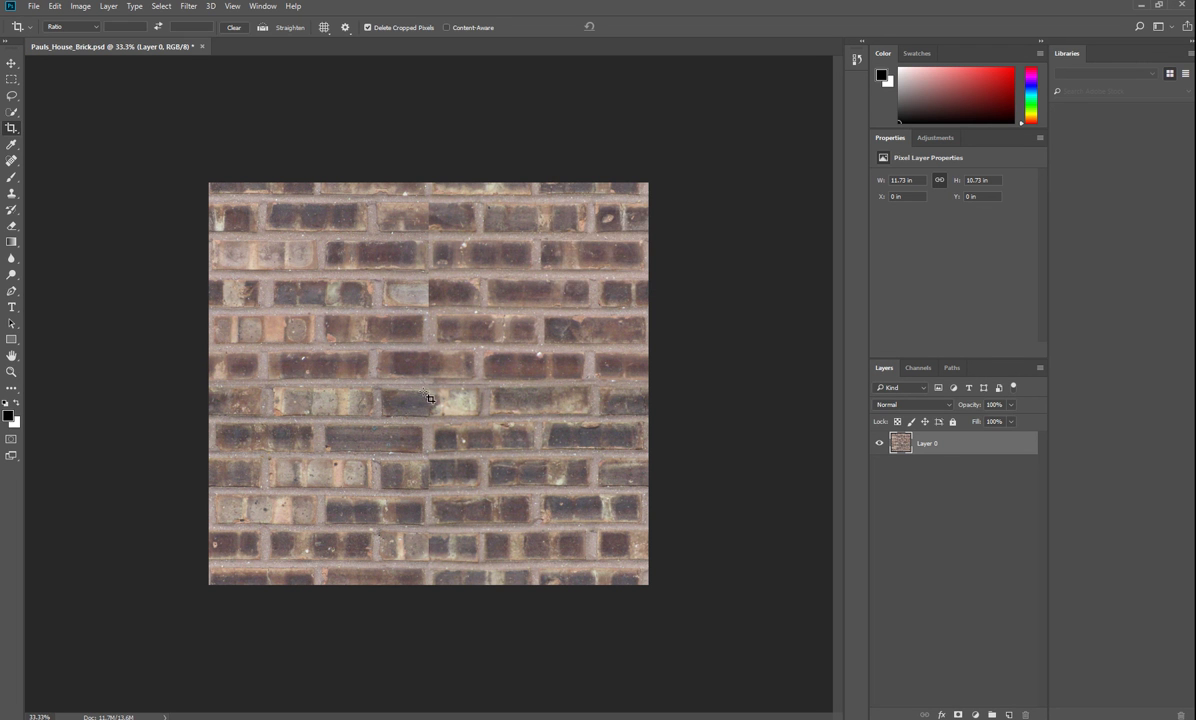
Step: Examine up close the horizontal and vertical seams crossing at the middle of the brick image, and return to the full view
click(11, 371)
click(410, 386)
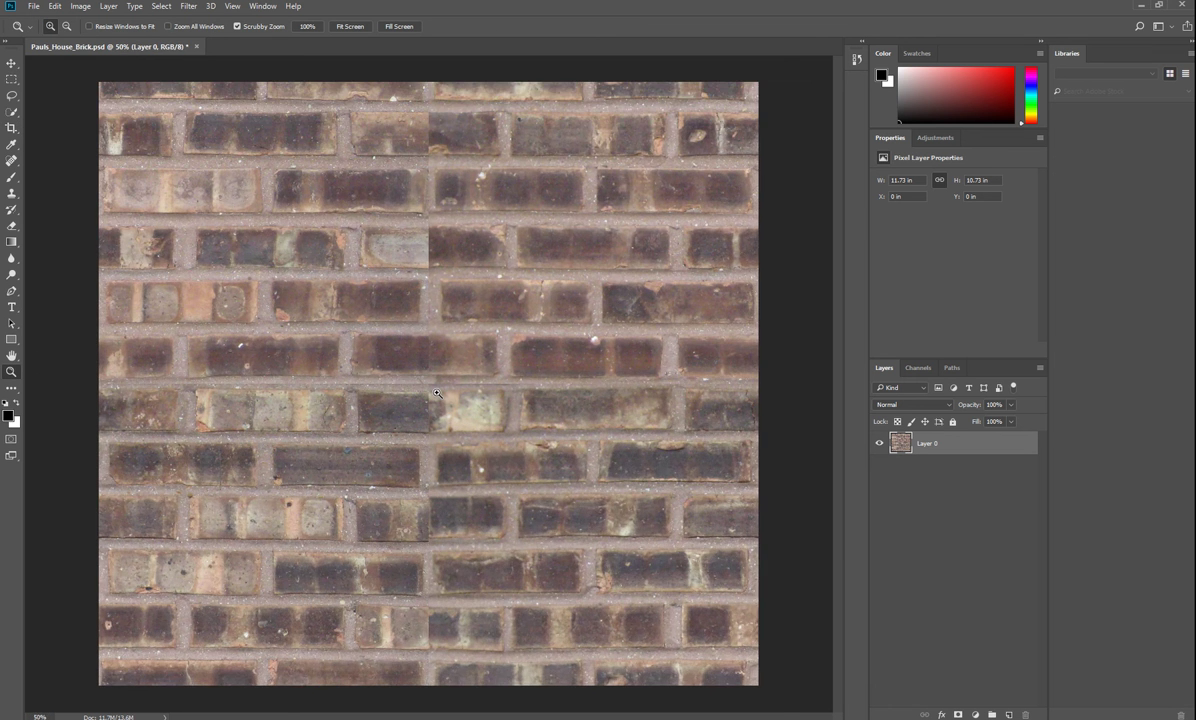
click(432, 389)
click(435, 389)
click(419, 459)
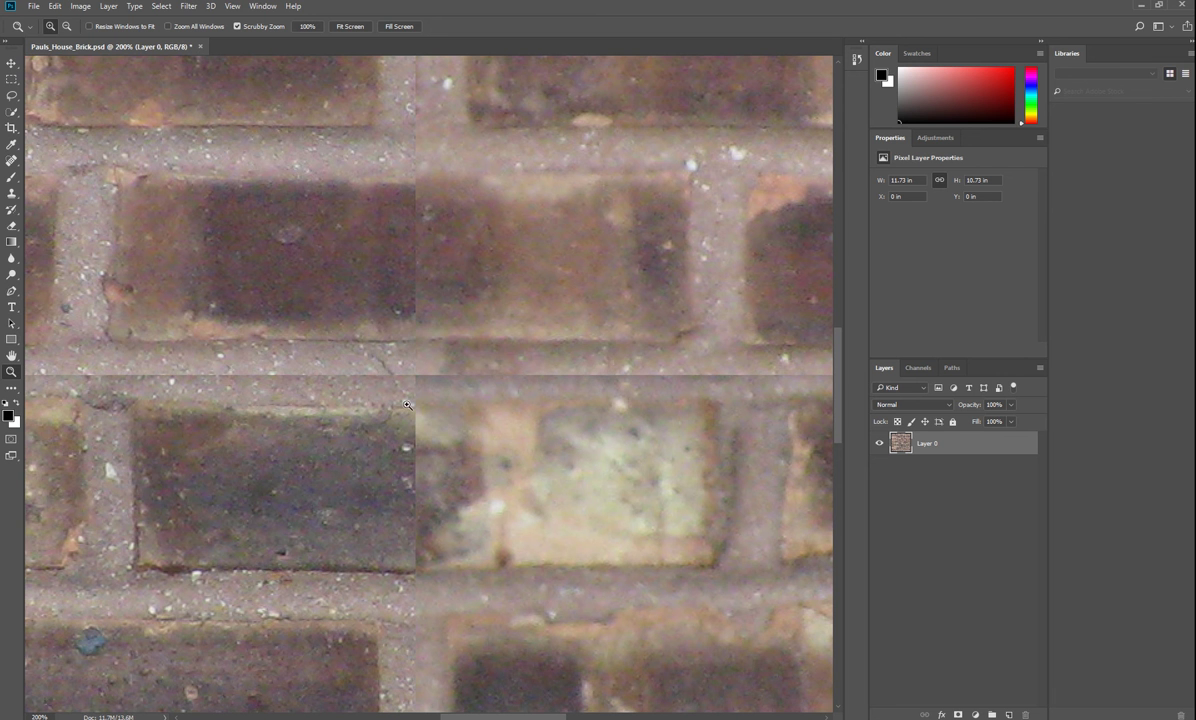
right_click(412, 397)
click(445, 403)
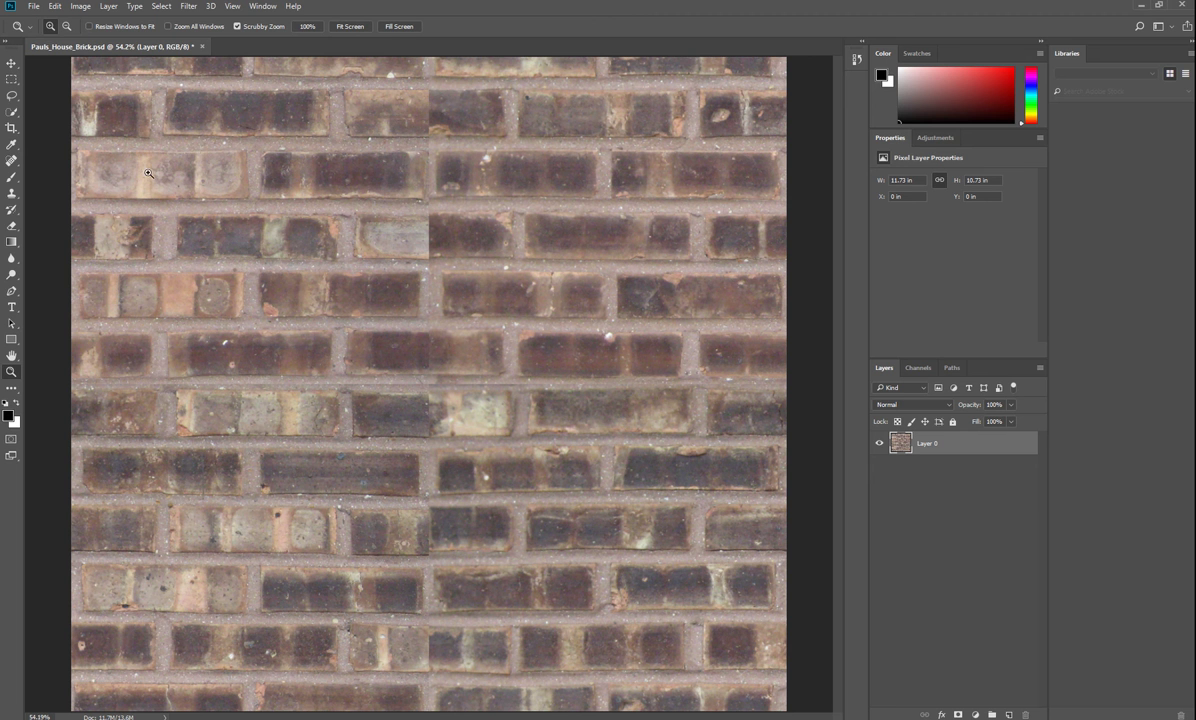
Step: Set the Clone Stamp brush to 29 px and clone mortar in a straight stroke across the full width of the horizontal seam
click(12, 195)
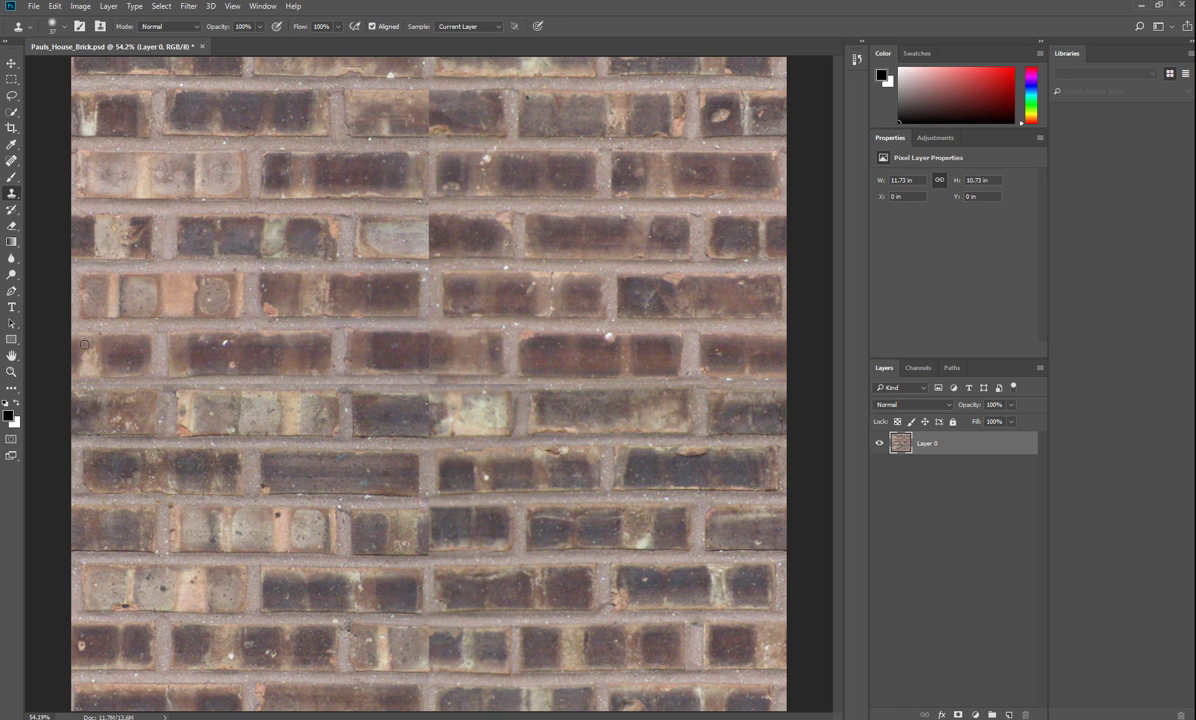
click(65, 32)
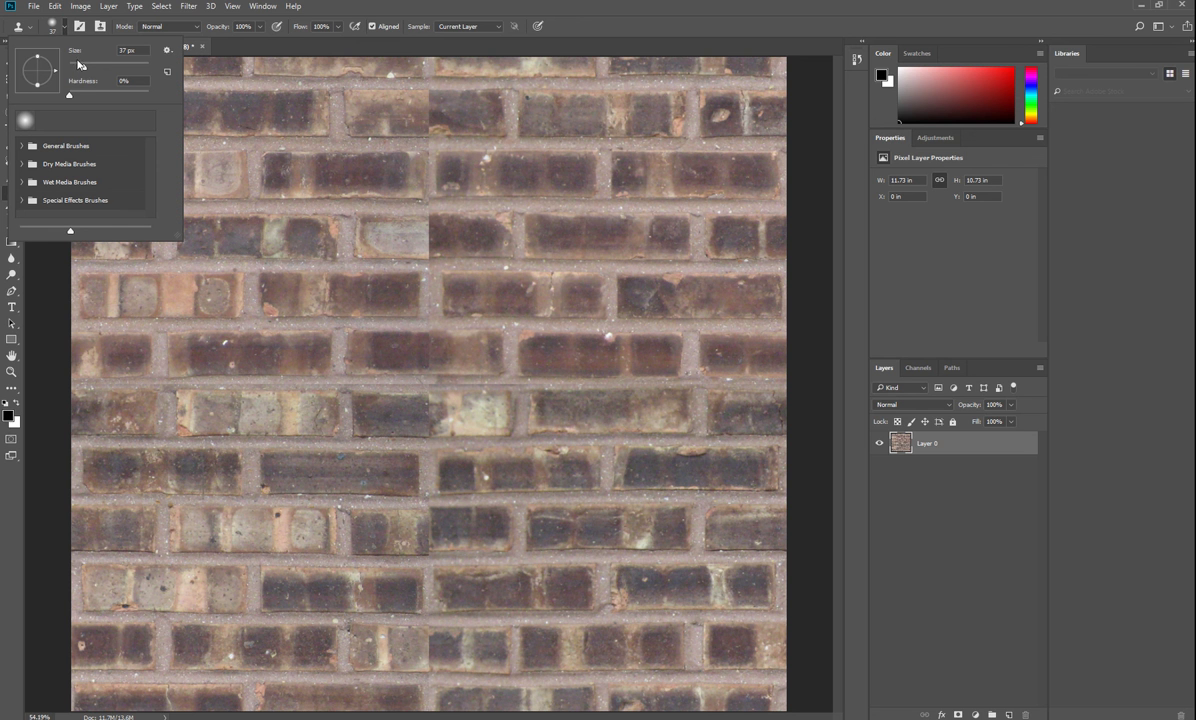
drag(83, 67, 82, 70)
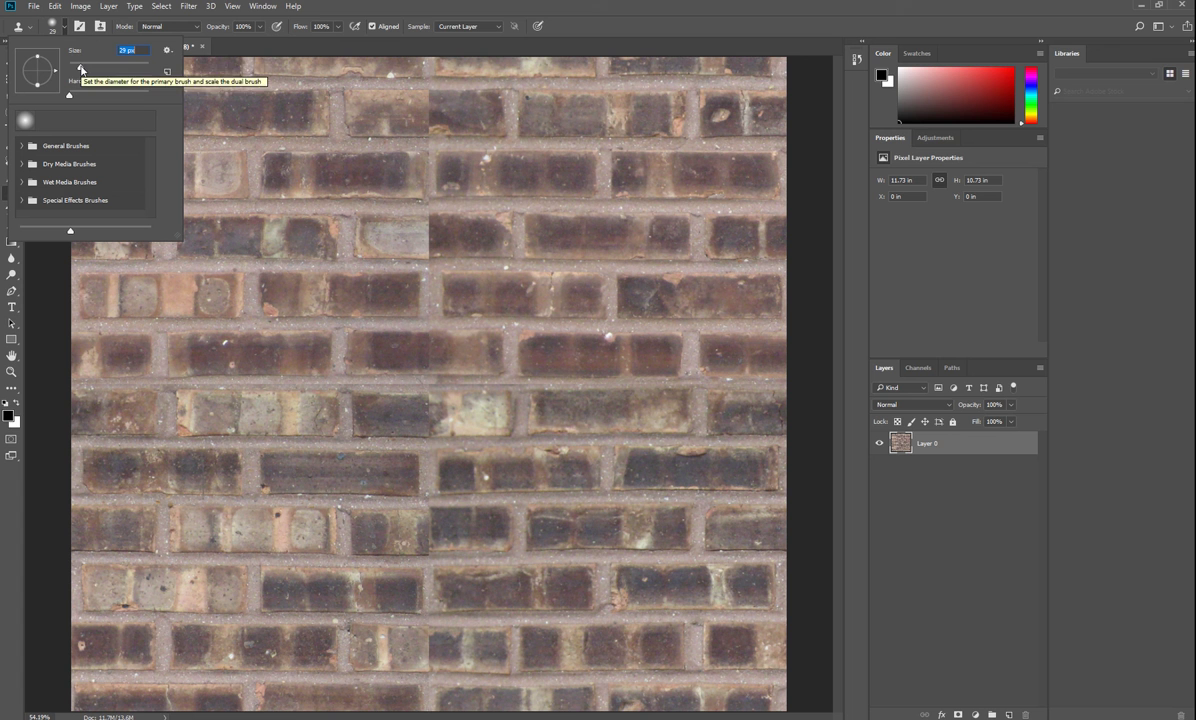
drag(83, 70, 80, 69)
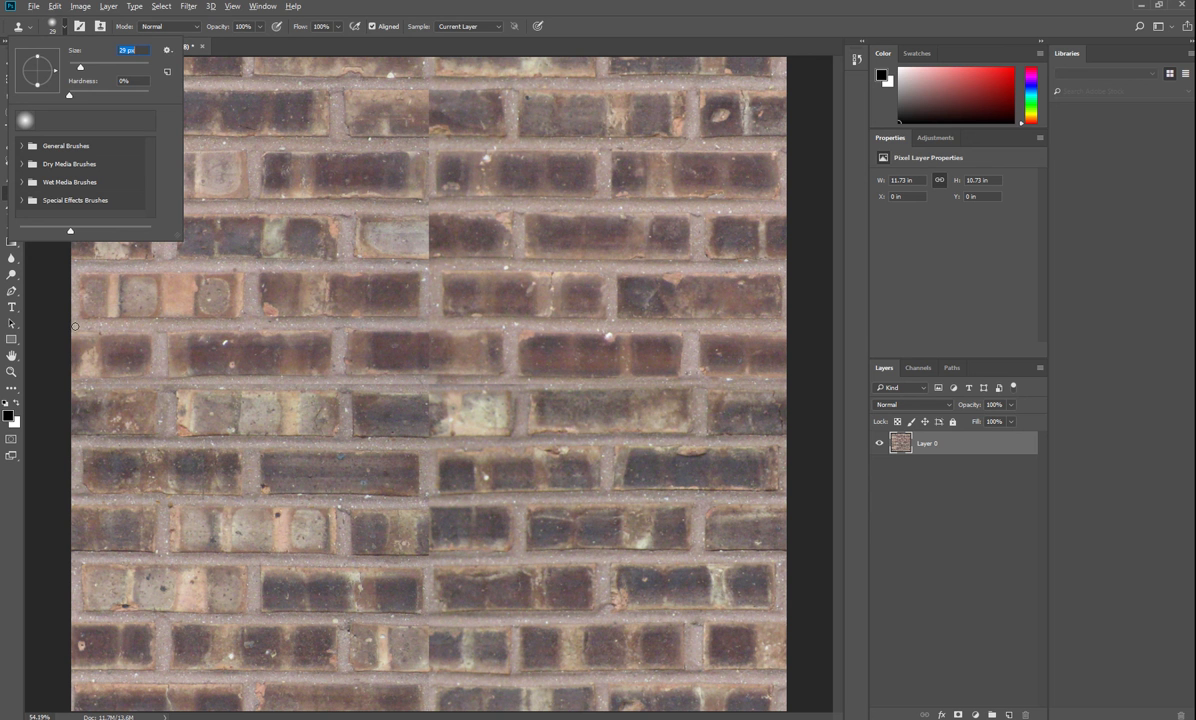
key(Return)
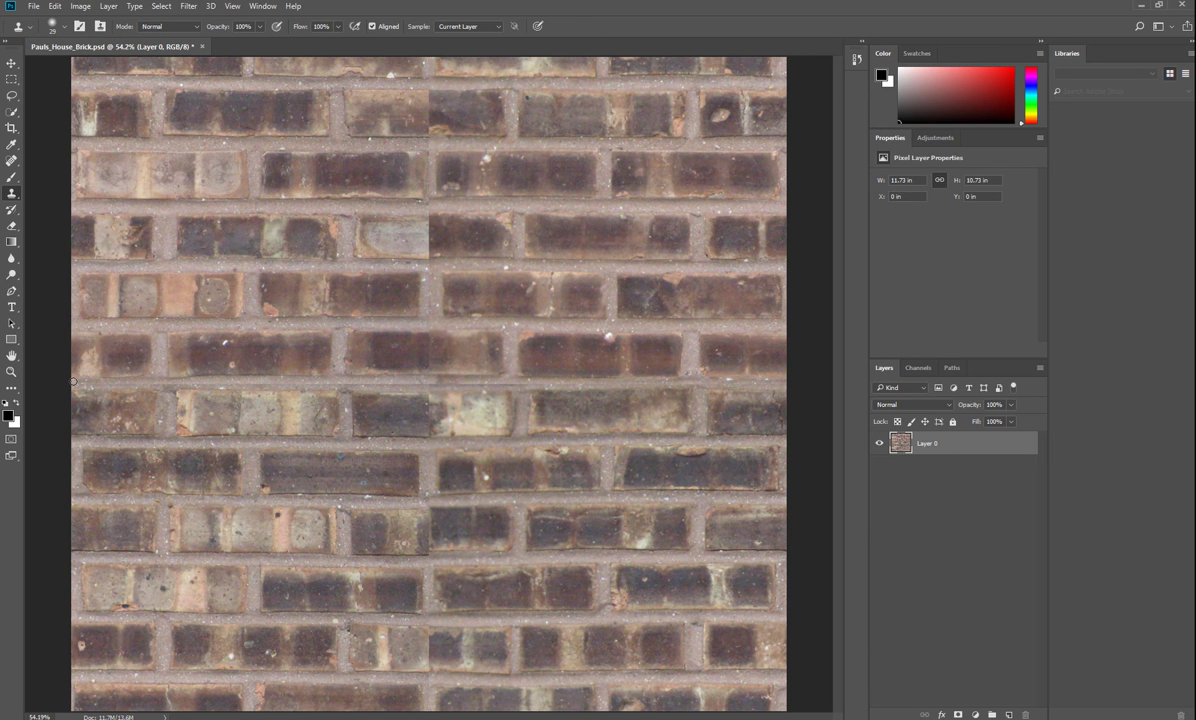
shift+click(782, 384)
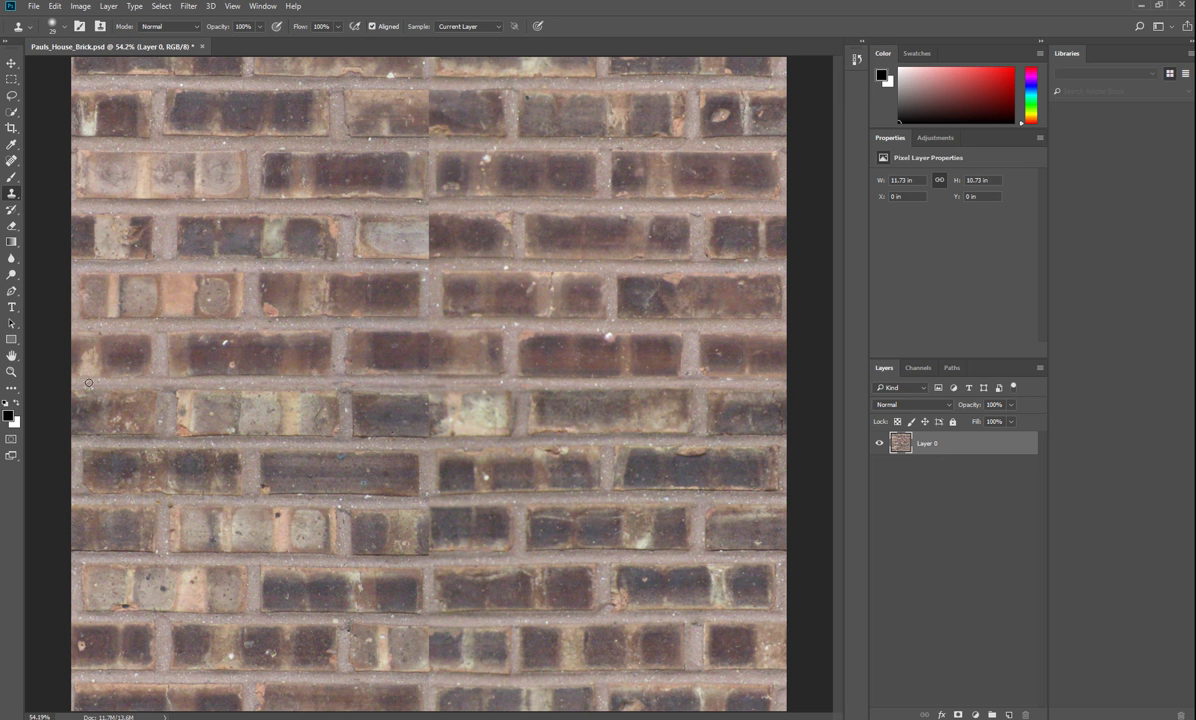
Step: Touch up the cloned mortar joint just left of the image centre with short Clone Stamp strokes from the neighbouring mortar
click(11, 371)
drag(345, 360, 372, 388)
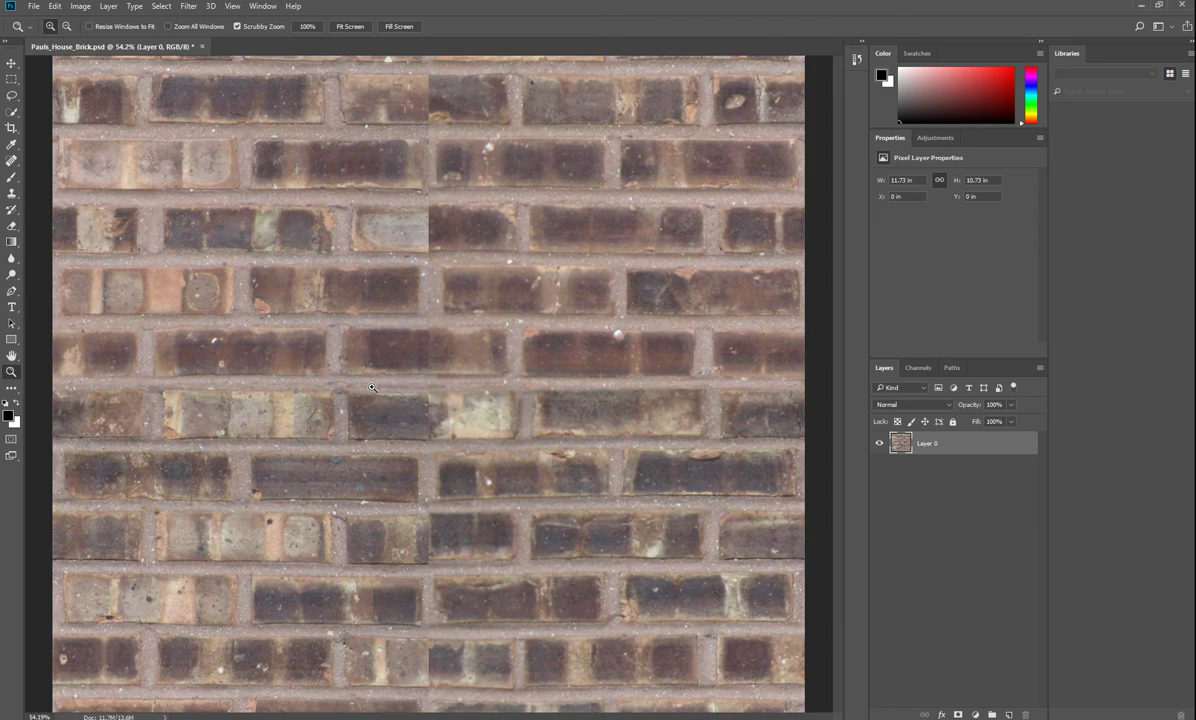
click(372, 388)
click(440, 393)
click(423, 389)
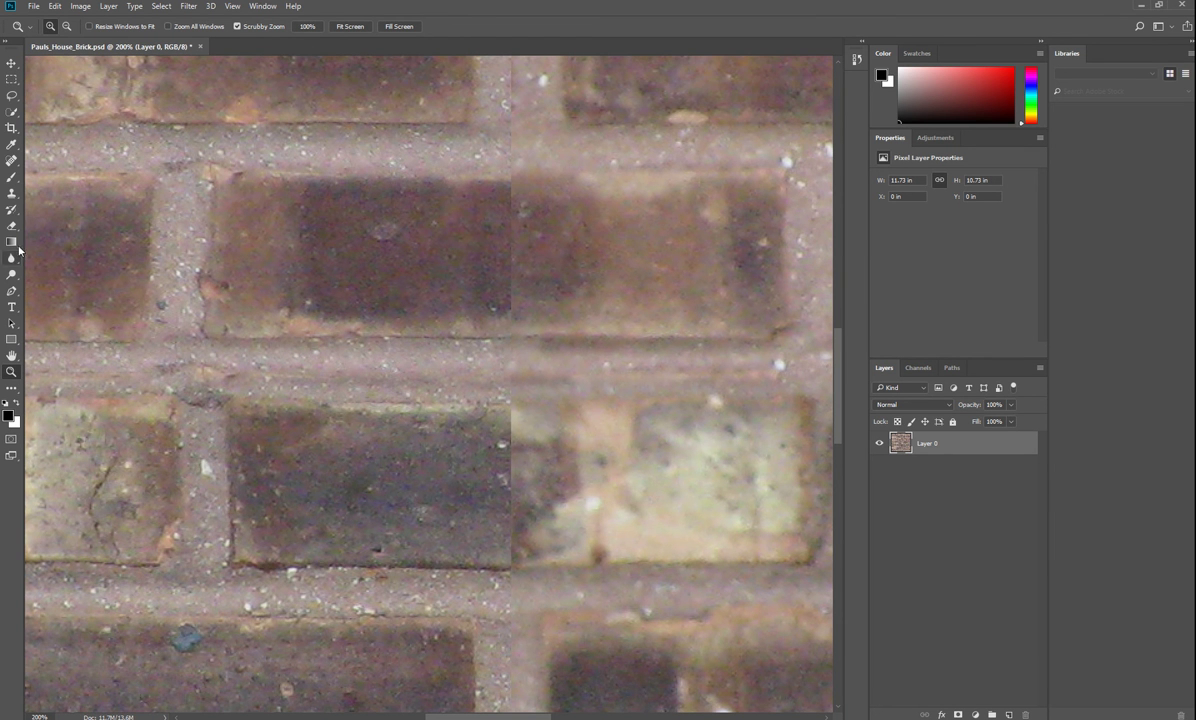
click(11, 193)
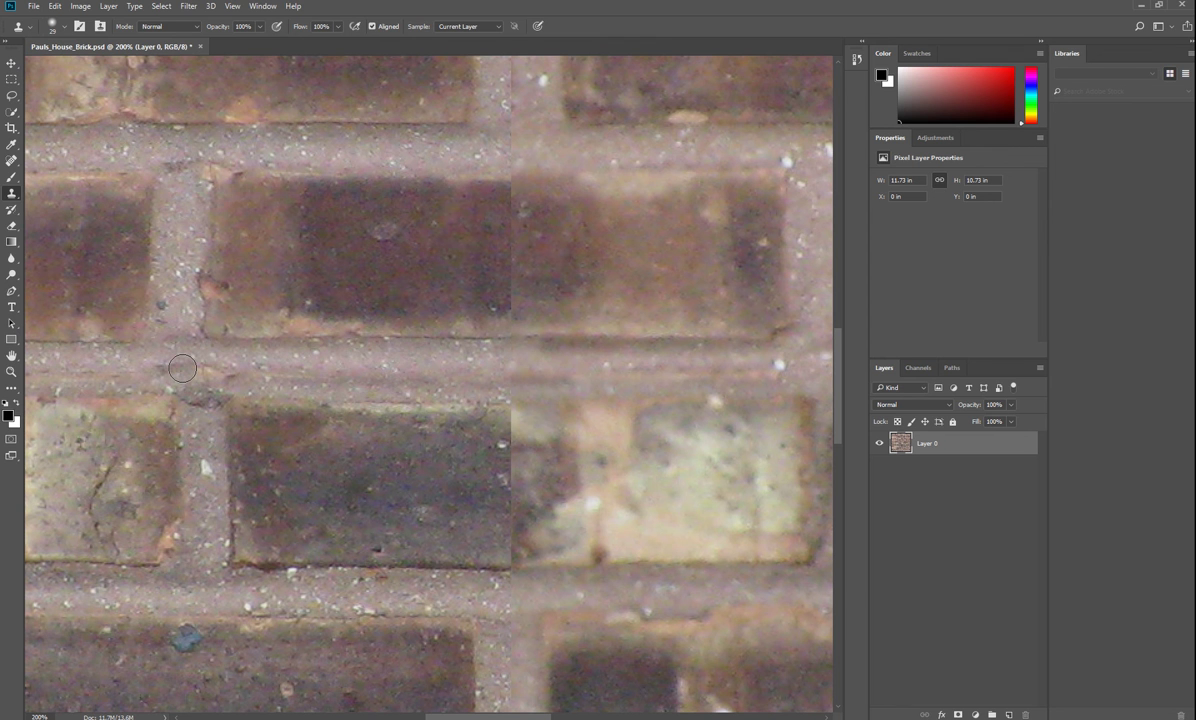
drag(182, 368, 313, 375)
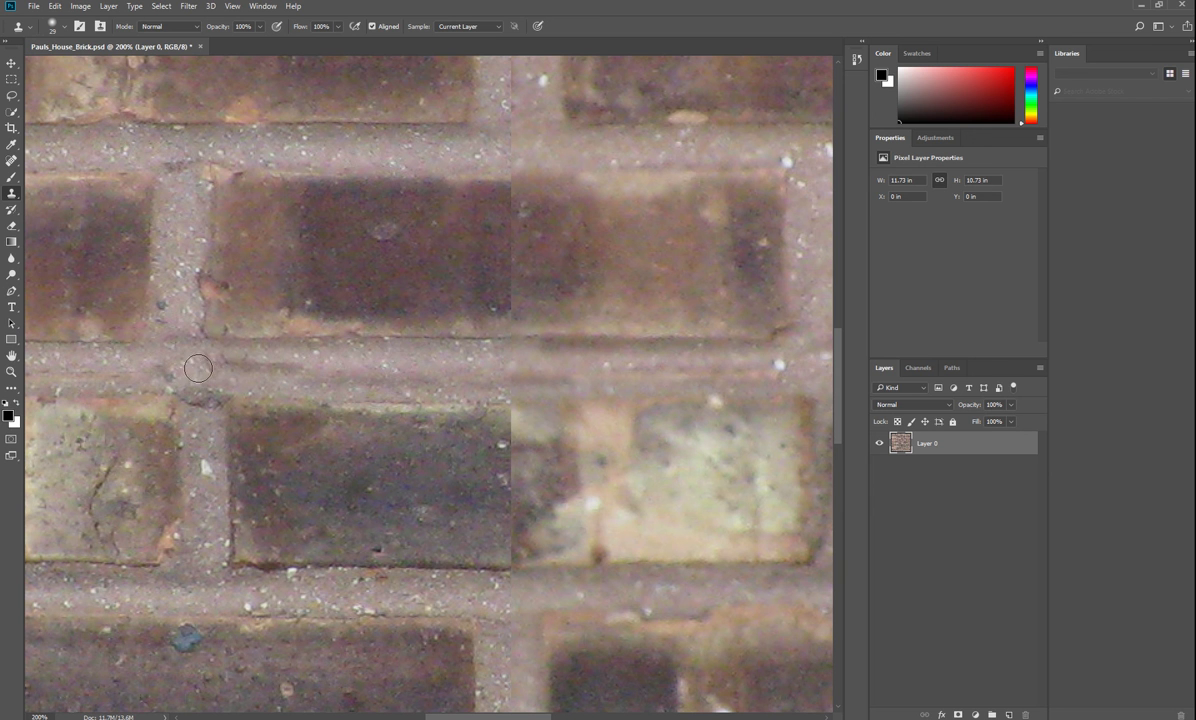
drag(203, 374, 197, 381)
alt+click(182, 368)
drag(234, 368, 295, 373)
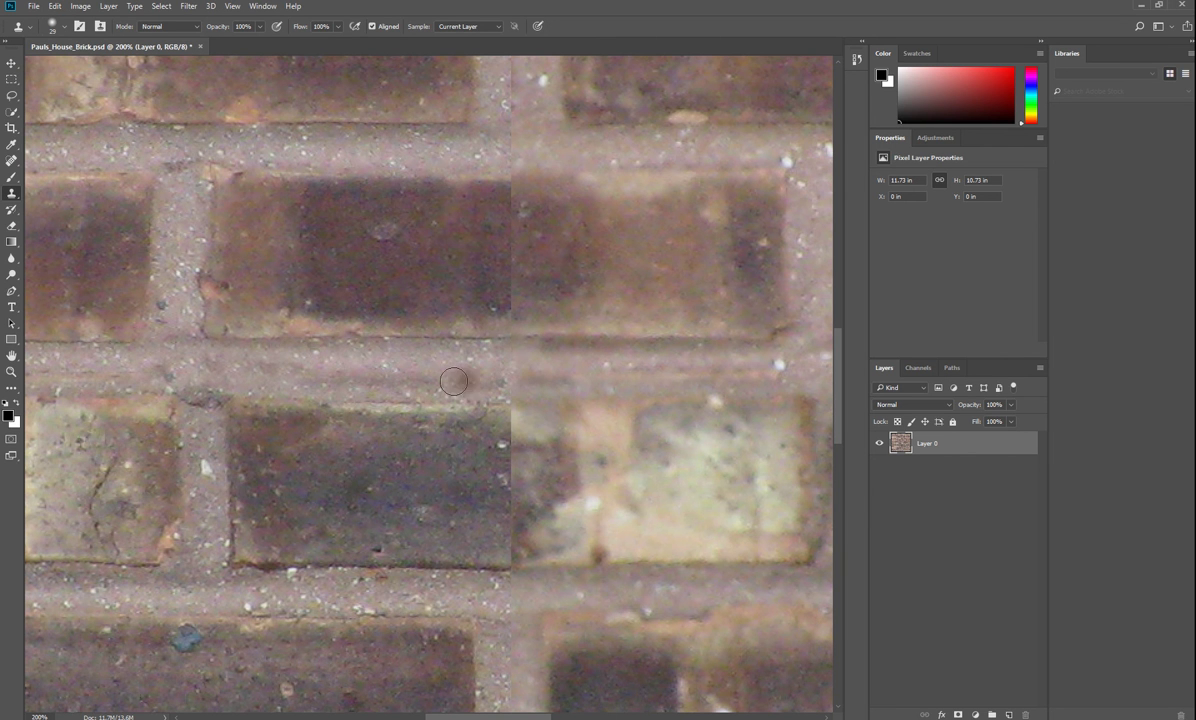
Step: Clone speckled mortar from the joints below and above over the smeared stretch of the central horizontal joint
scroll(562, 338, down, 1)
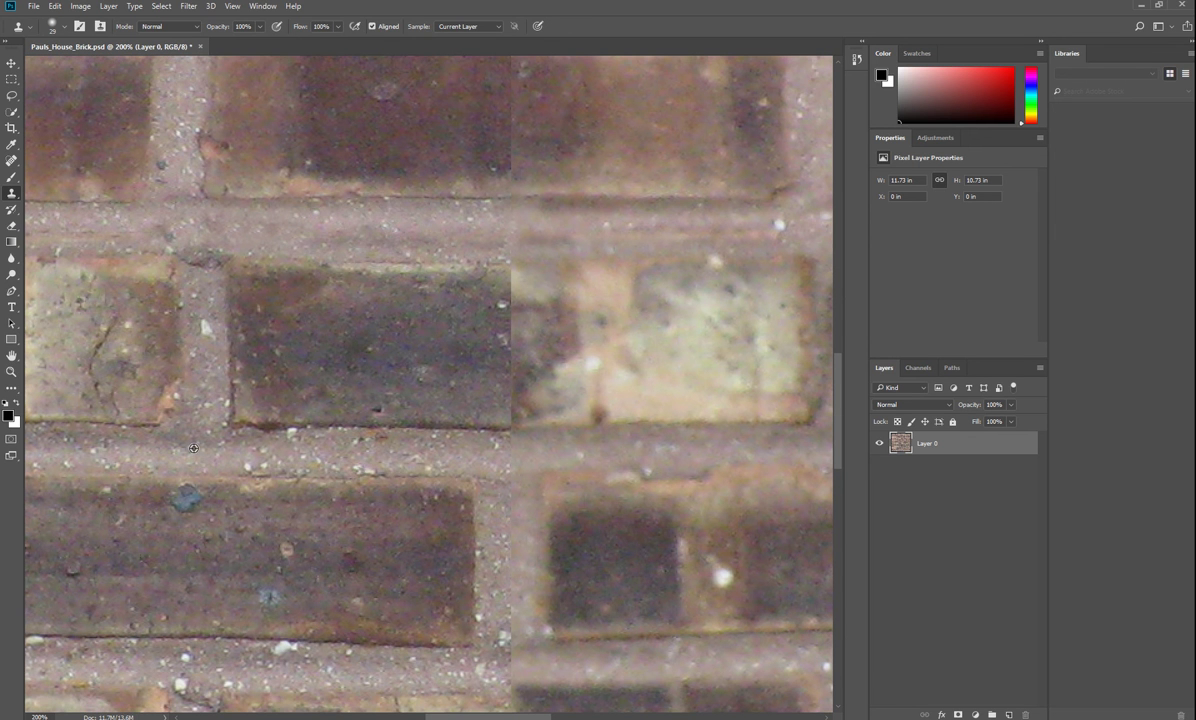
alt+click(193, 441)
drag(329, 265, 336, 235)
alt+click(178, 101)
drag(270, 232, 251, 230)
alt+click(176, 122)
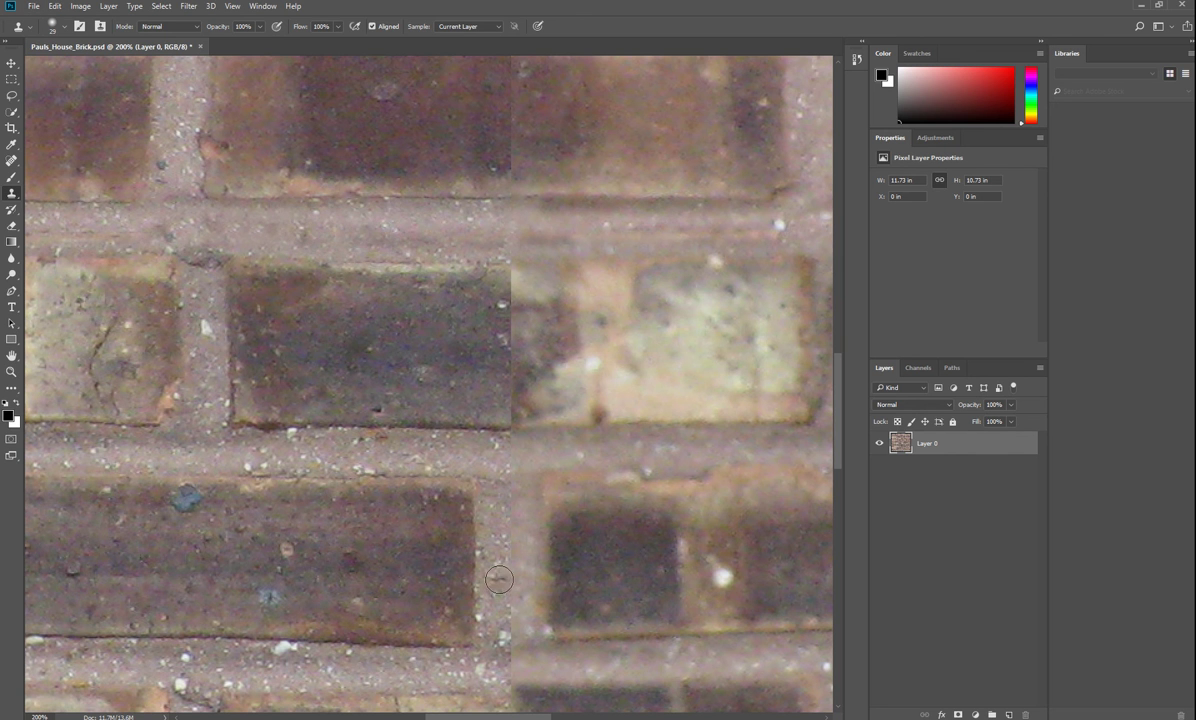
Step: Clone mortar over the vertical seam at the very top of the image, around the topmost joint
scroll(478, 566, down, 1)
click(11, 372)
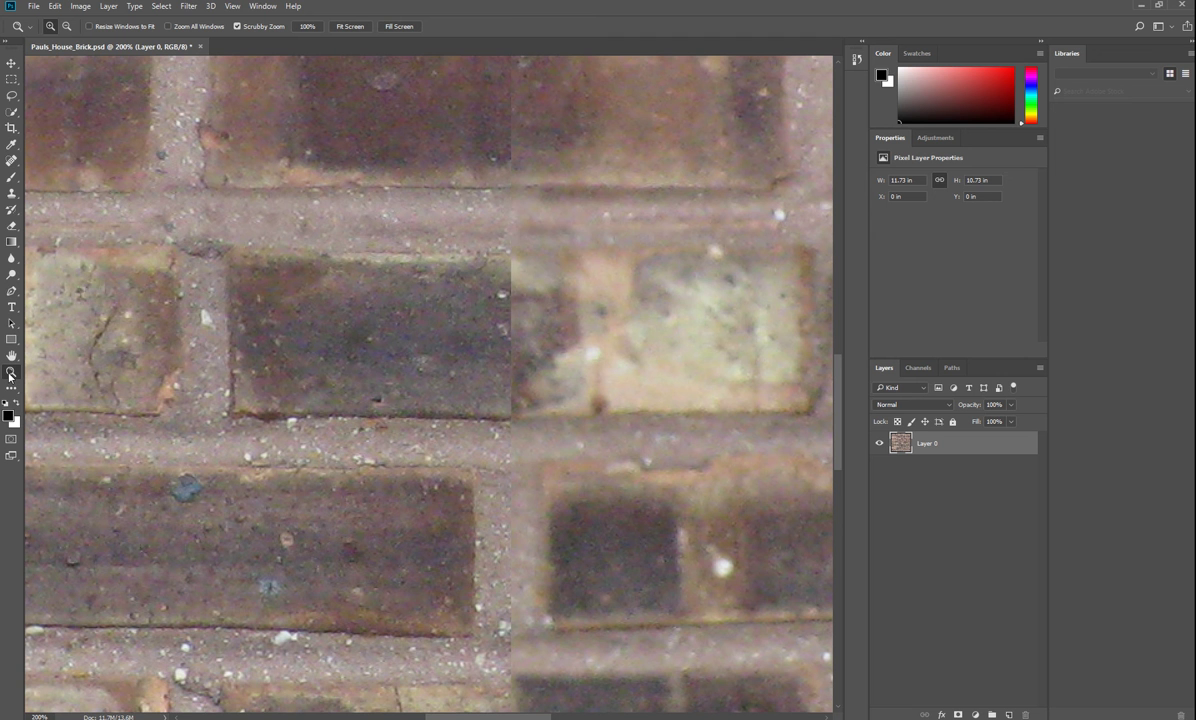
right_click(305, 345)
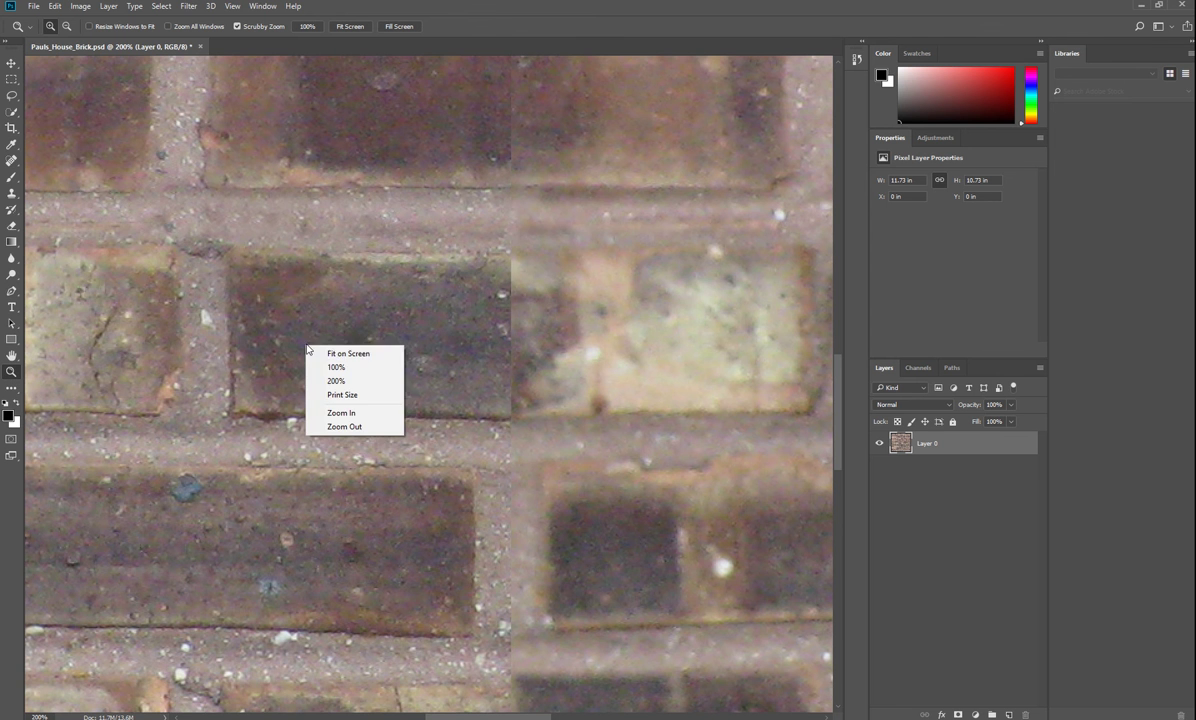
click(322, 331)
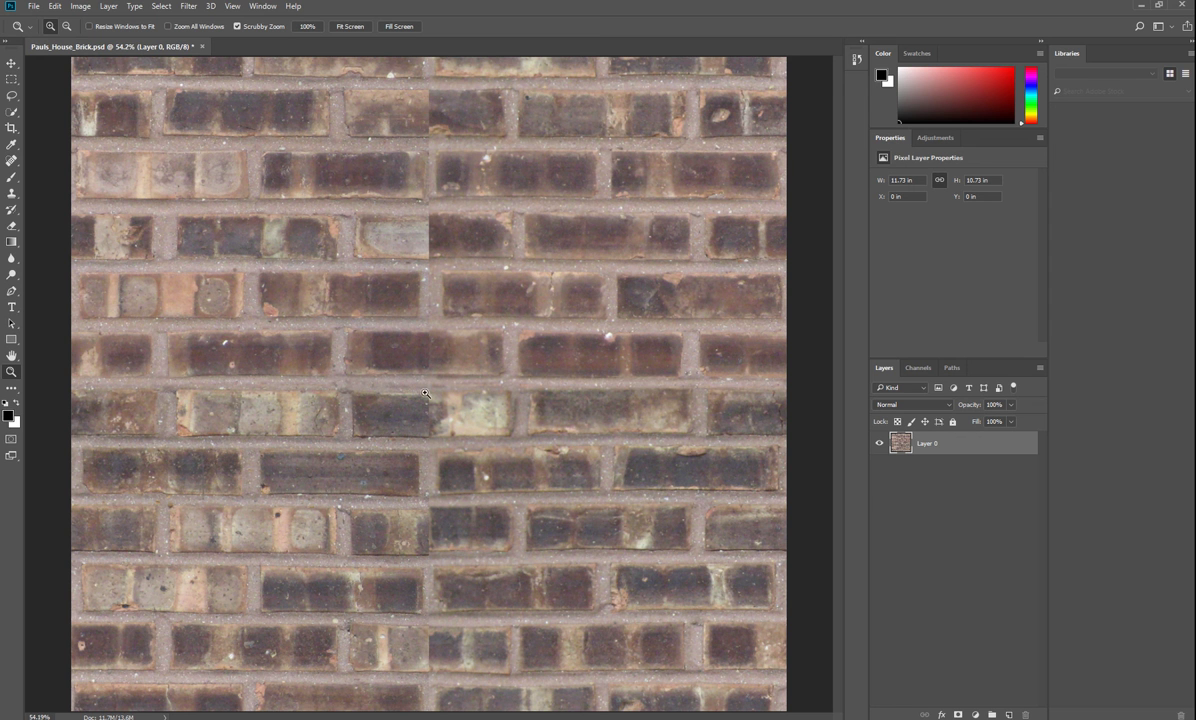
click(431, 93)
click(427, 244)
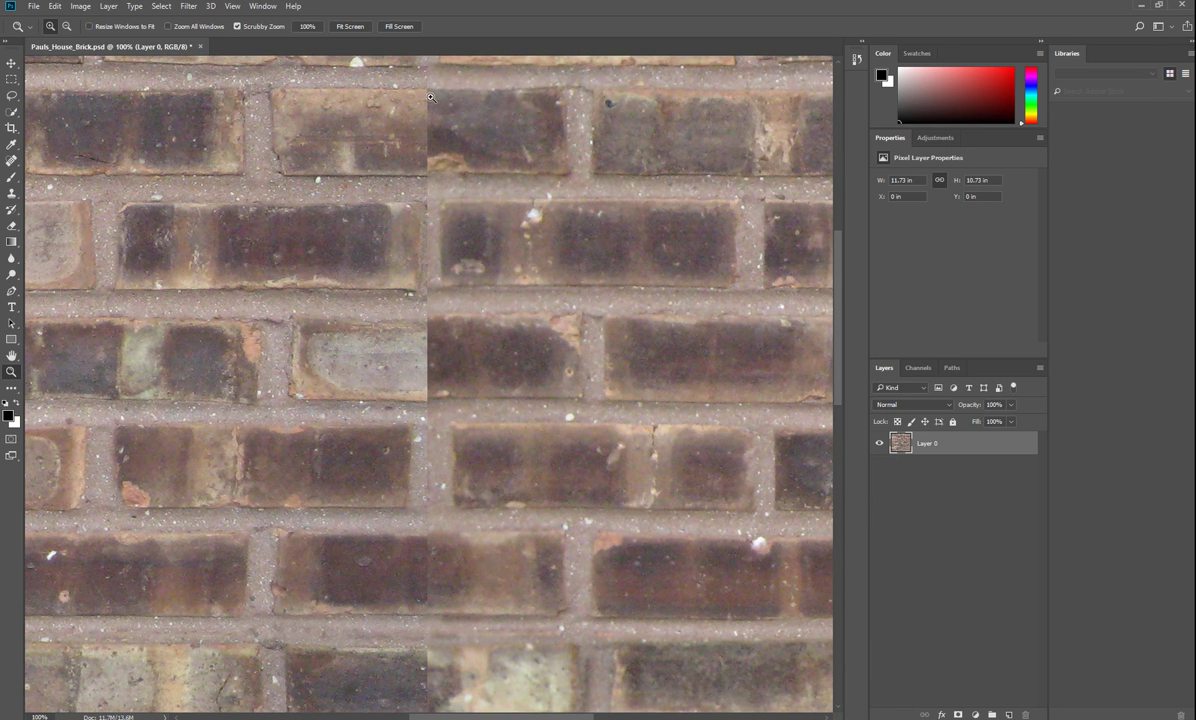
click(424, 85)
scroll(440, 100, up, 5)
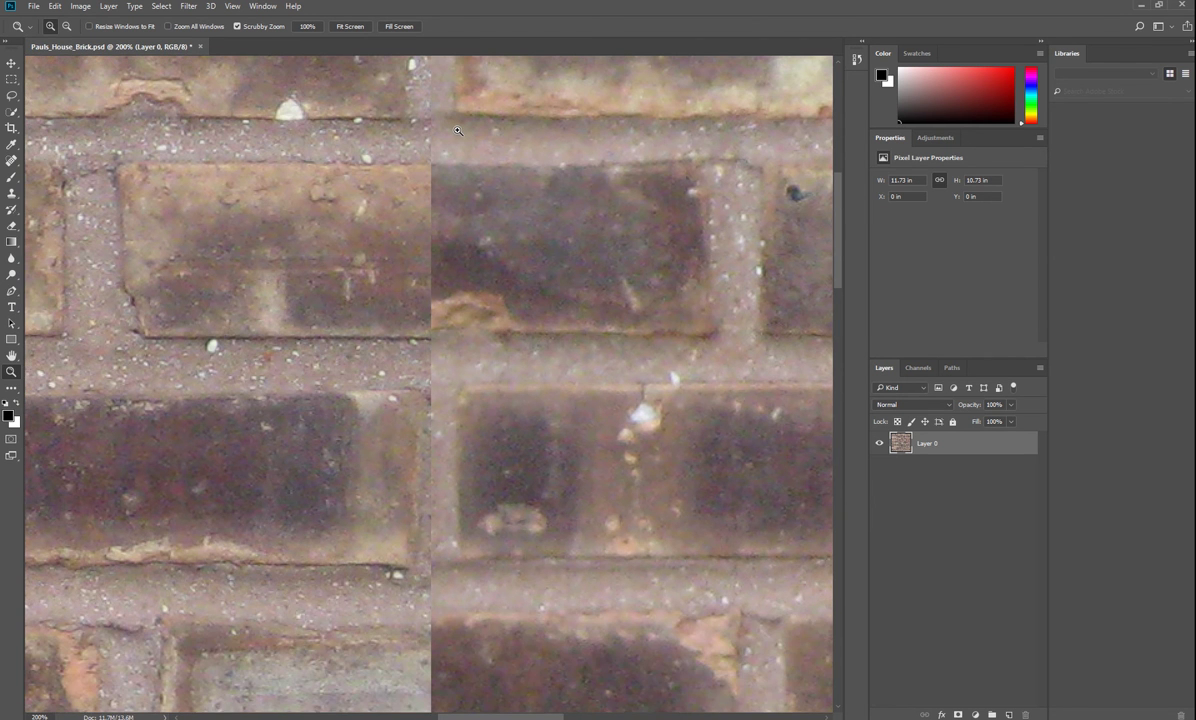
scroll(475, 150, up, 1)
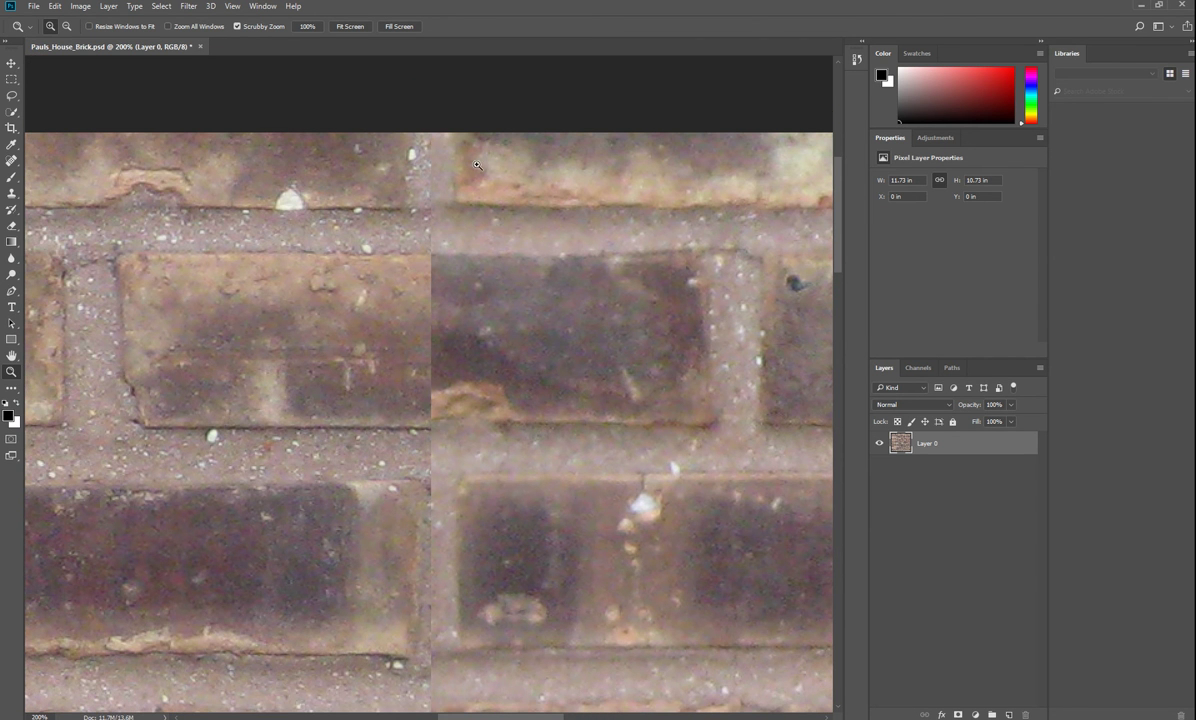
click(11, 193)
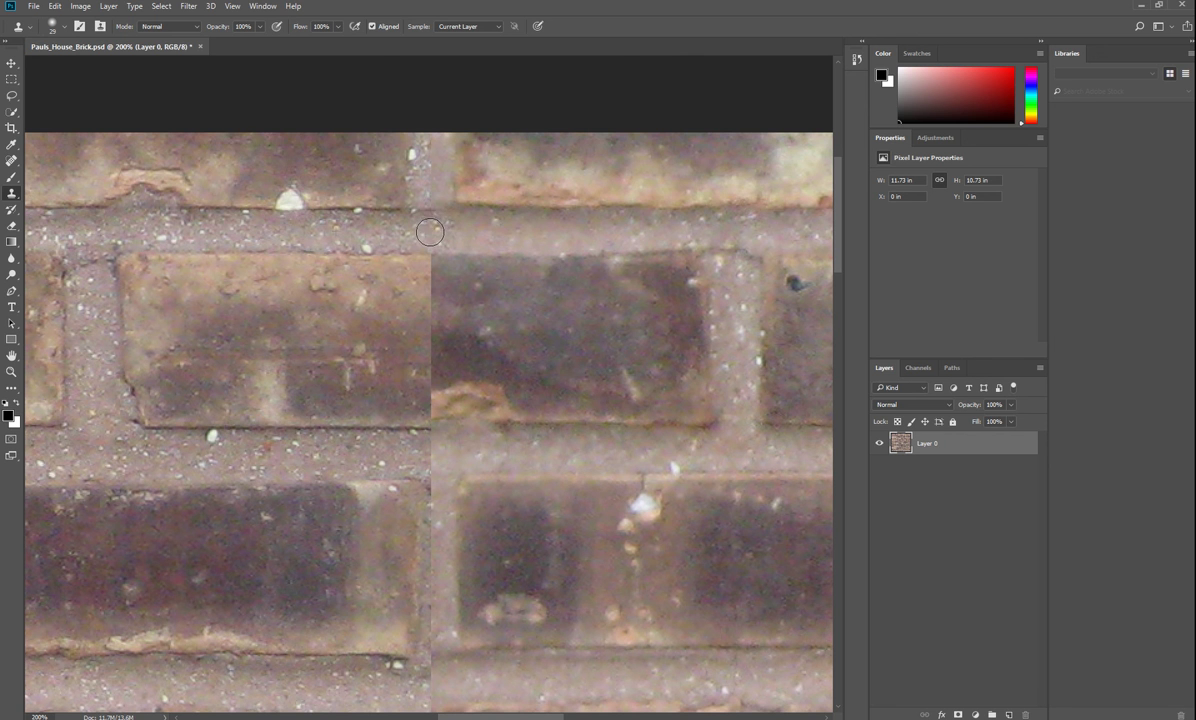
alt+click(390, 226)
alt+click(415, 230)
drag(432, 195, 431, 167)
Step: Blend the upper and middle parts of the split second-row brick across the vertical seam with the Clone Stamp
alt+click(414, 229)
drag(427, 271, 442, 268)
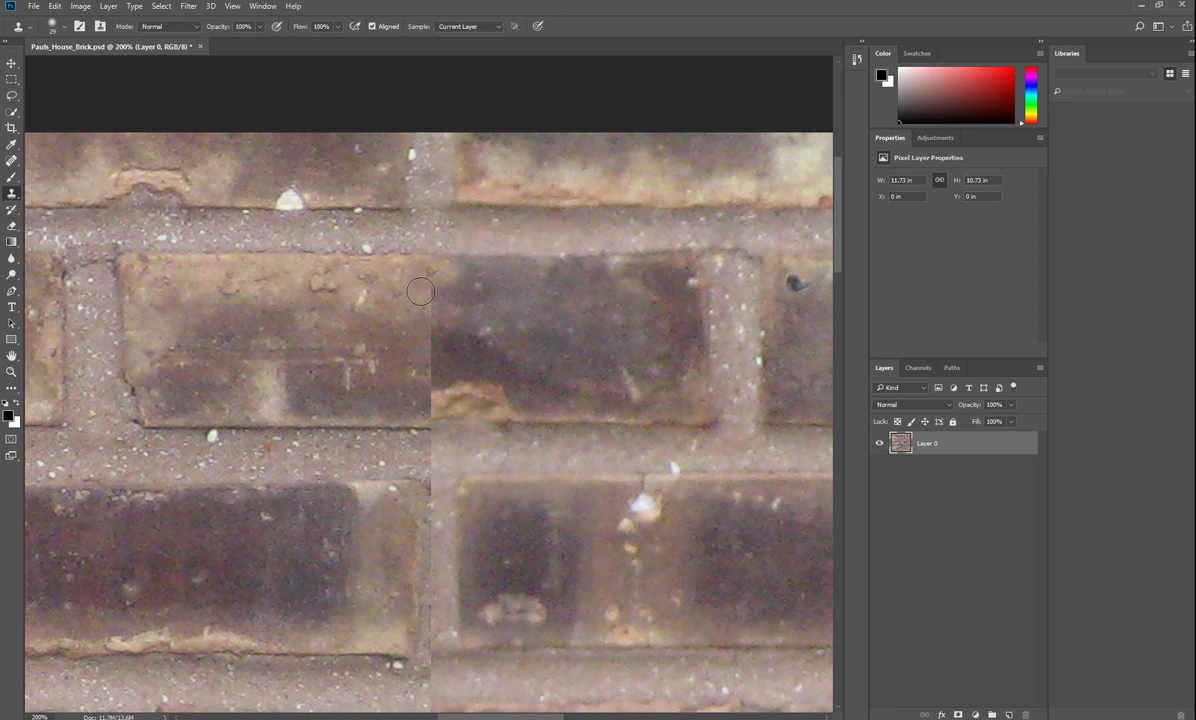
alt+click(484, 300)
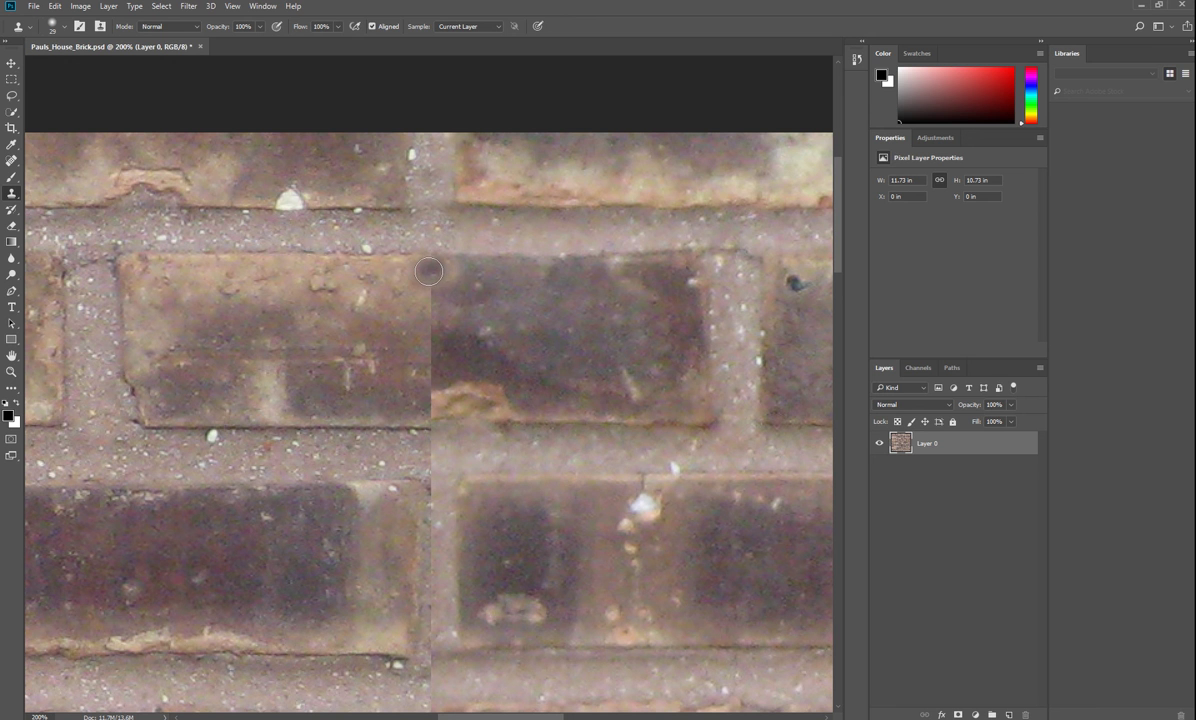
mouse_move(430, 269)
mouse_down()
mouse_move(479, 322)
mouse_move(450, 295)
mouse_move(406, 309)
mouse_move(452, 326)
mouse_move(506, 316)
mouse_move(442, 311)
mouse_move(379, 348)
mouse_move(349, 332)
mouse_up()
alt+click(324, 300)
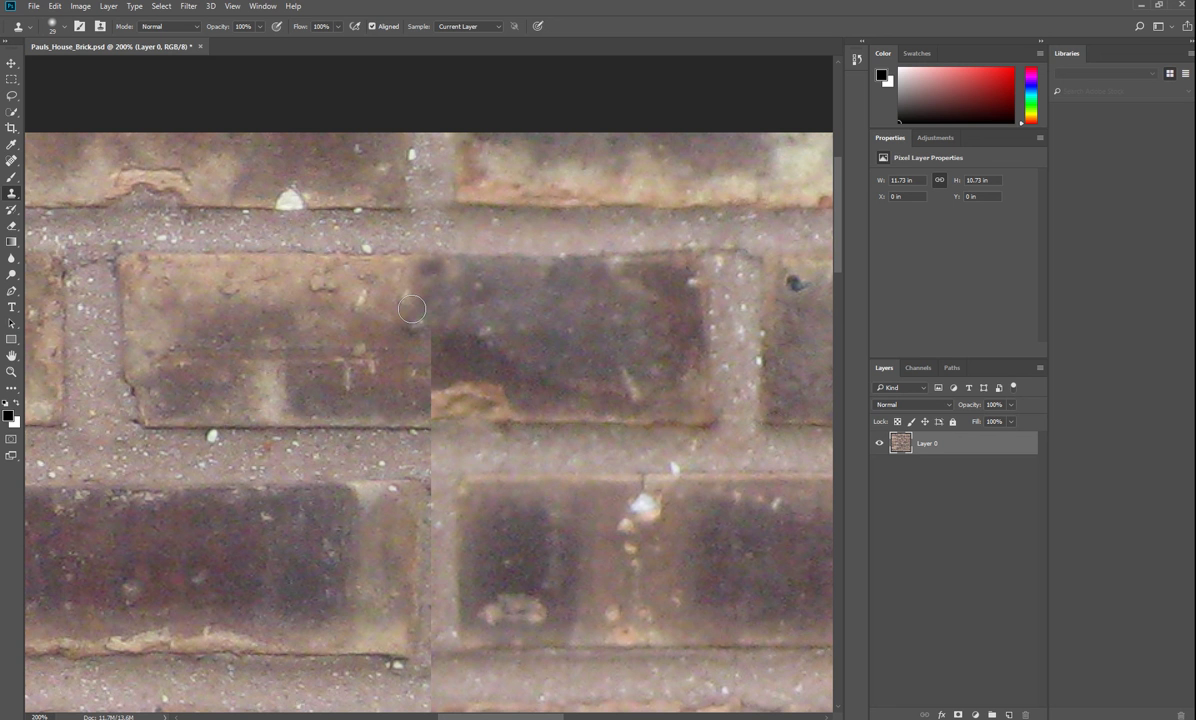
mouse_move(388, 285)
mouse_down()
mouse_move(393, 314)
mouse_move(437, 368)
mouse_move(437, 394)
mouse_up()
alt+click(412, 340)
alt+click(410, 391)
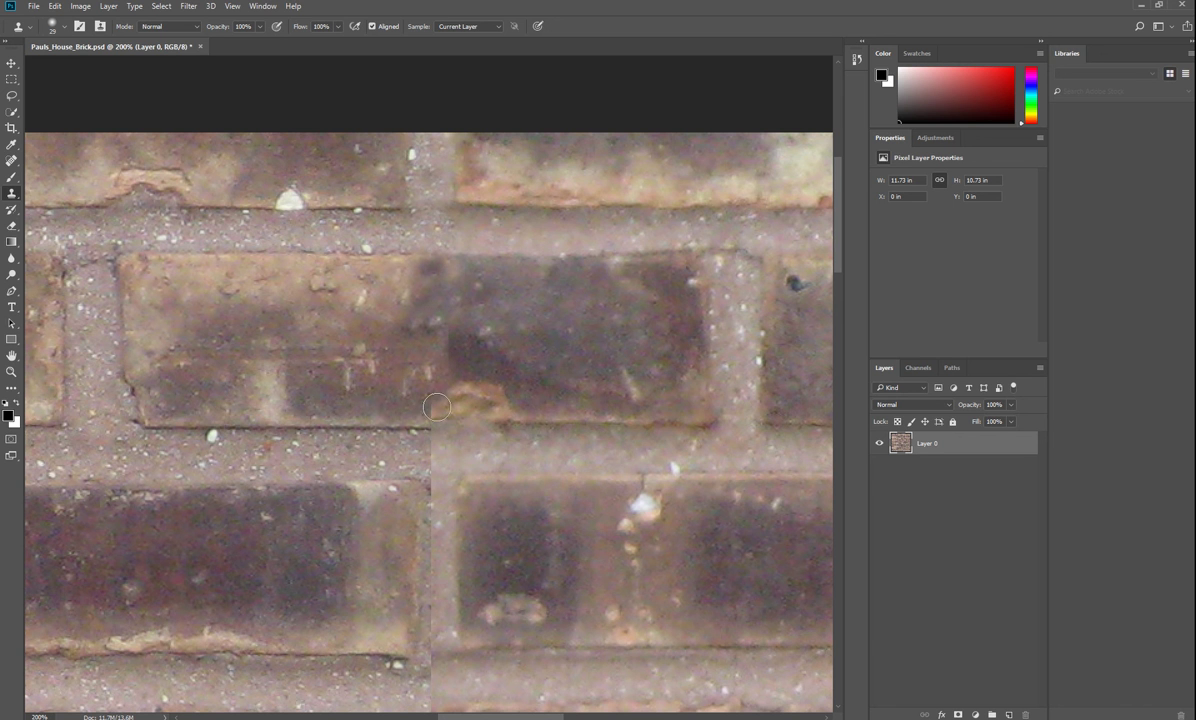
Step: Clone brick texture over the rest of the seam in the second-row brick, around its orange chip and lower edge
alt+click(509, 375)
drag(451, 344, 446, 324)
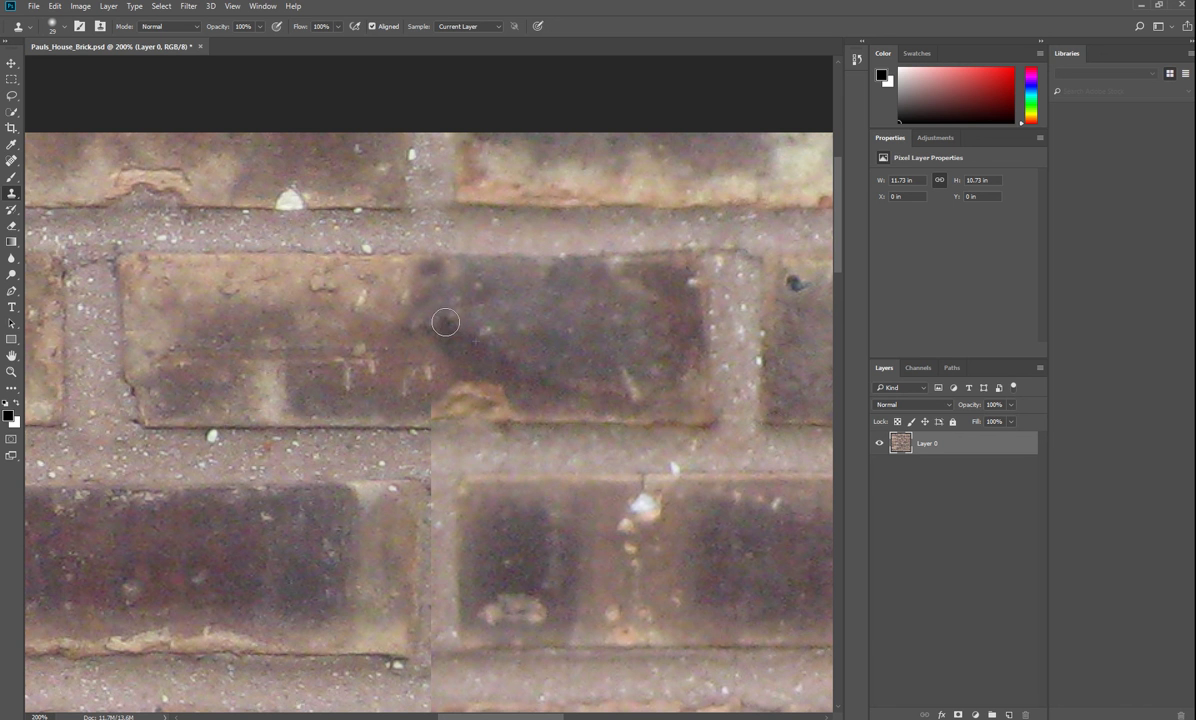
alt+click(489, 378)
mouse_move(445, 385)
mouse_down()
mouse_move(415, 404)
mouse_move(502, 404)
mouse_move(510, 392)
mouse_move(437, 412)
mouse_move(353, 398)
mouse_move(414, 416)
mouse_move(450, 415)
mouse_move(397, 403)
mouse_move(433, 417)
mouse_move(481, 409)
mouse_up()
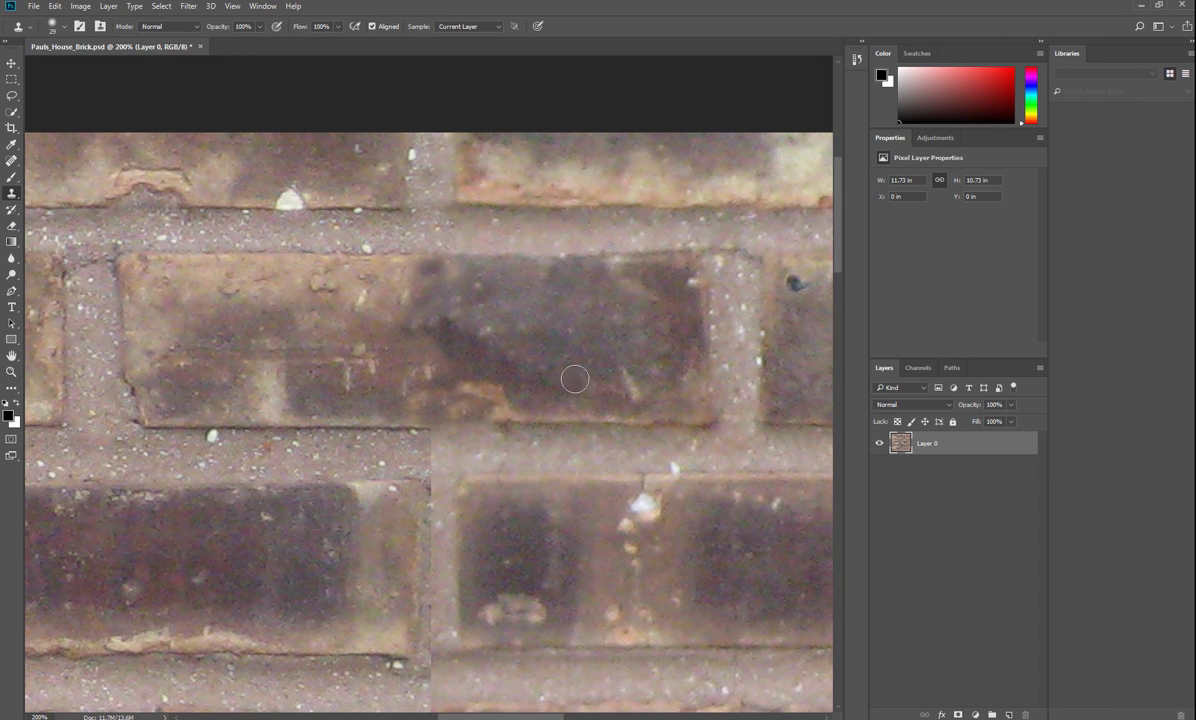
drag(404, 375, 412, 391)
alt+click(372, 371)
drag(402, 384, 416, 401)
drag(512, 404, 488, 406)
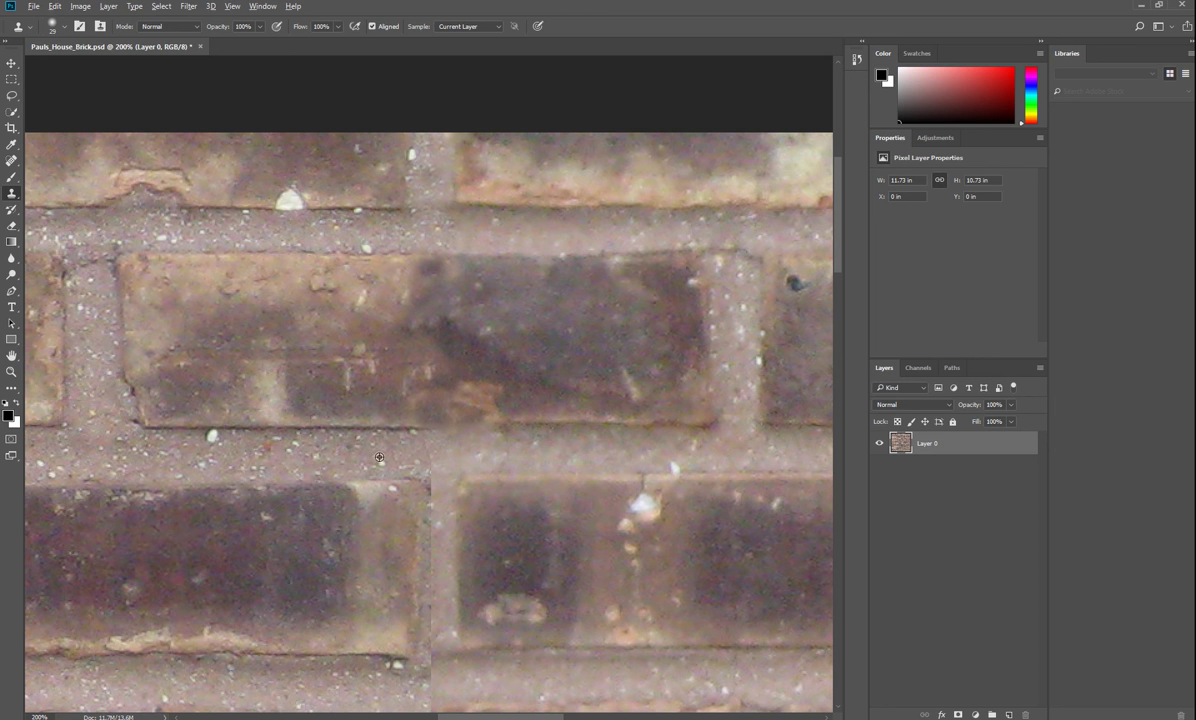
Step: Clone mortar across the seam beneath the second-row brick and dark brick texture over the lower part of its orange chip
alt+click(379, 457)
drag(449, 465, 430, 465)
mouse_move(542, 367)
mouse_down()
mouse_move(436, 413)
mouse_move(511, 404)
mouse_move(461, 411)
mouse_move(538, 418)
mouse_move(470, 410)
mouse_up()
alt+click(543, 414)
Step: Clone mortar down the vertical seam between the third-row bricks and across the seam in the joint beneath them
scroll(507, 463, down, 1)
scroll(507, 463, down, 2)
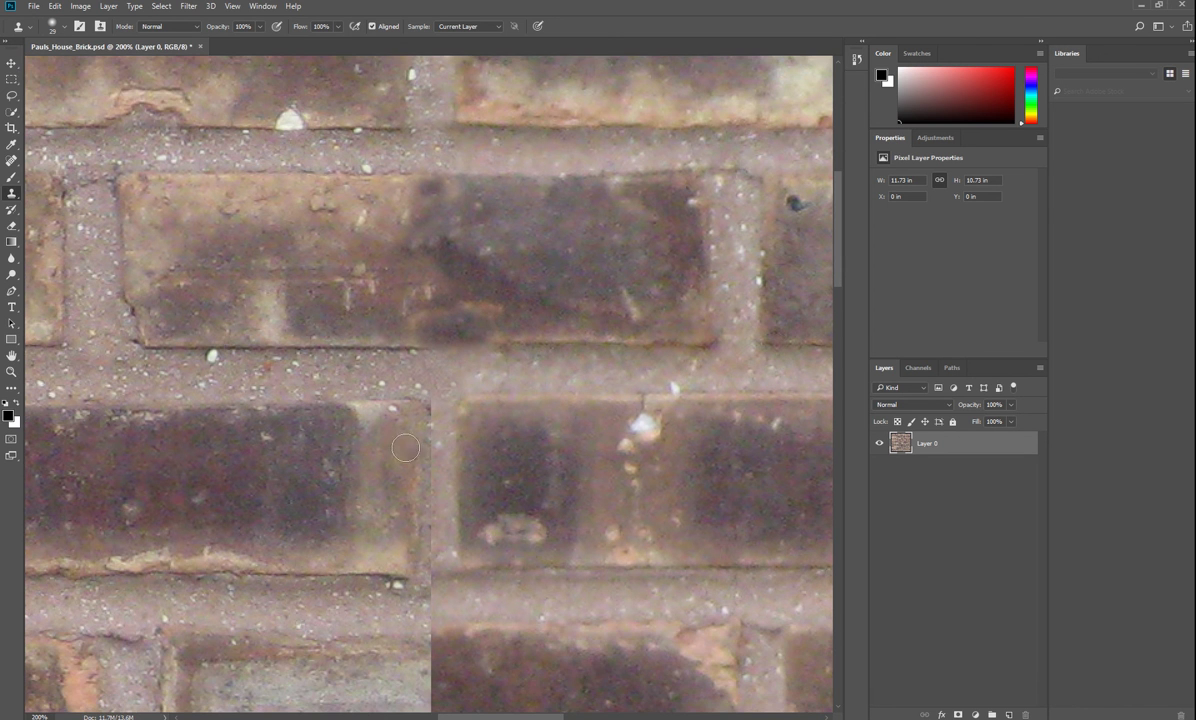
alt+click(426, 378)
alt+click(441, 405)
click(443, 420)
mouse_move(444, 425)
mouse_down()
mouse_move(445, 598)
mouse_move(413, 592)
mouse_move(493, 593)
mouse_move(430, 585)
mouse_move(503, 596)
mouse_up()
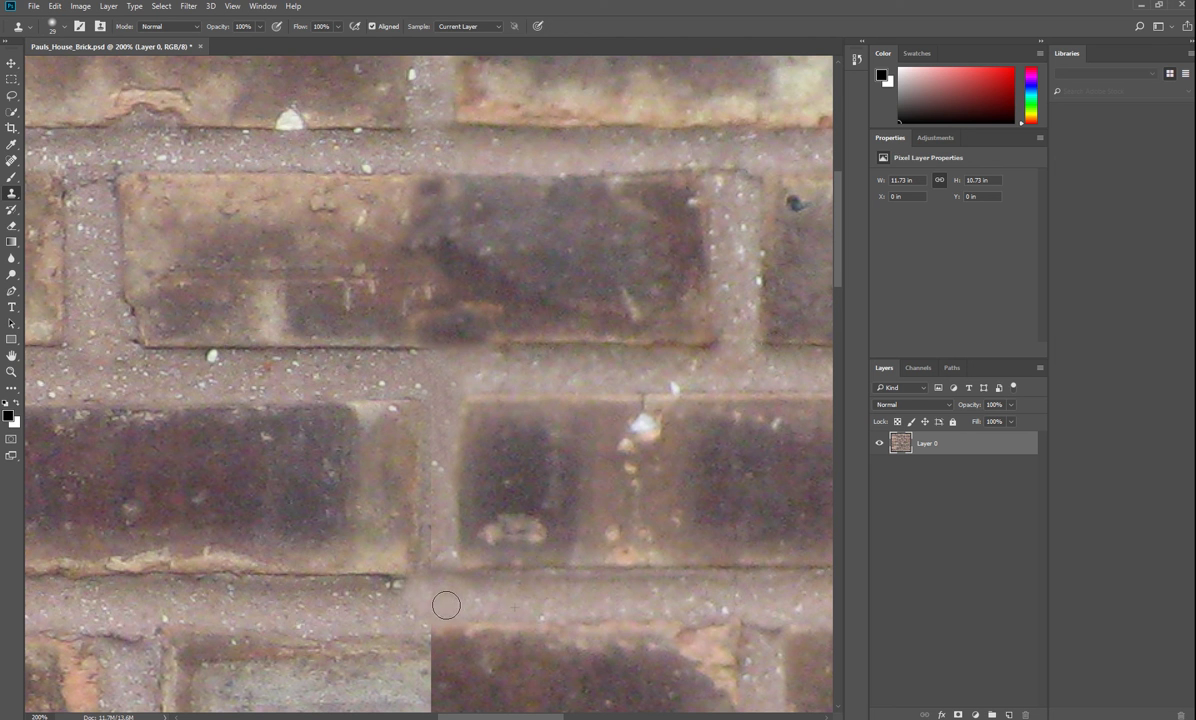
Step: Clone light brick texture over the seam along the right end of the third-row brick beside the vertical joint
mouse_move(446, 602)
mouse_down()
mouse_move(431, 618)
mouse_move(435, 568)
mouse_move(444, 595)
mouse_up()
alt+click(421, 544)
alt+click(409, 534)
mouse_move(415, 534)
mouse_down()
mouse_move(423, 544)
mouse_move(418, 426)
mouse_up()
alt+click(367, 528)
mouse_move(402, 549)
mouse_down()
mouse_move(413, 556)
mouse_move(409, 535)
mouse_up()
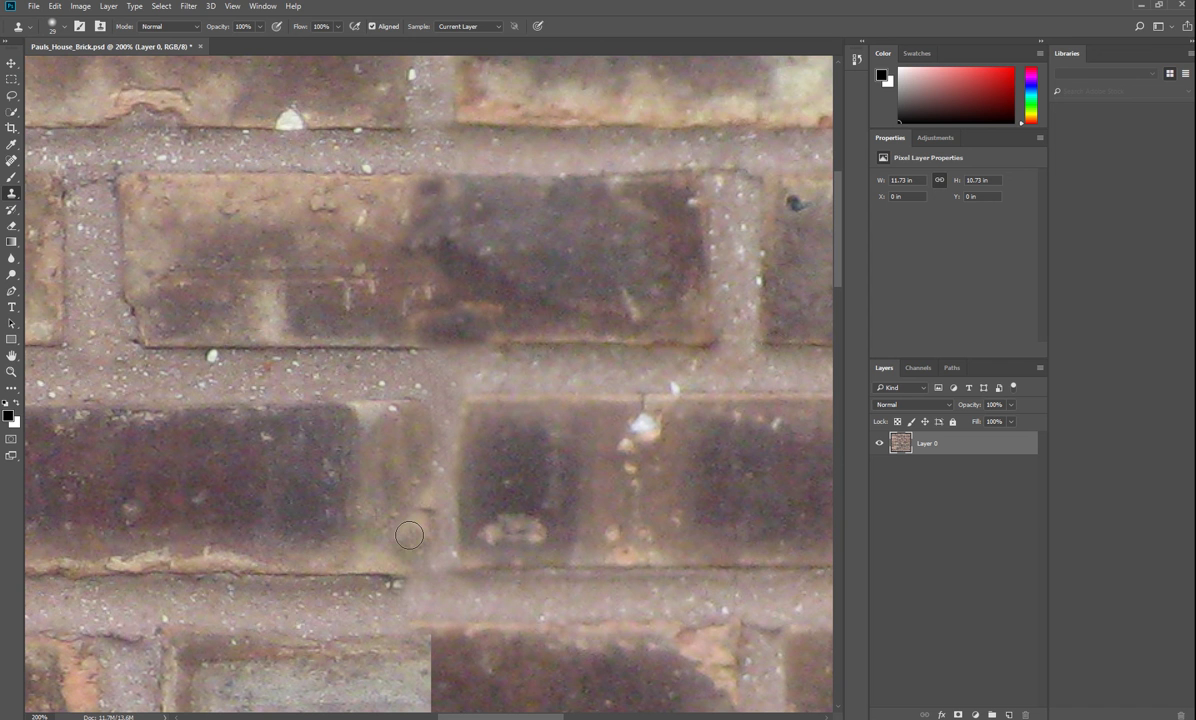
mouse_move(396, 485)
mouse_down()
mouse_move(376, 510)
mouse_move(371, 446)
mouse_move(414, 512)
mouse_move(379, 524)
mouse_up()
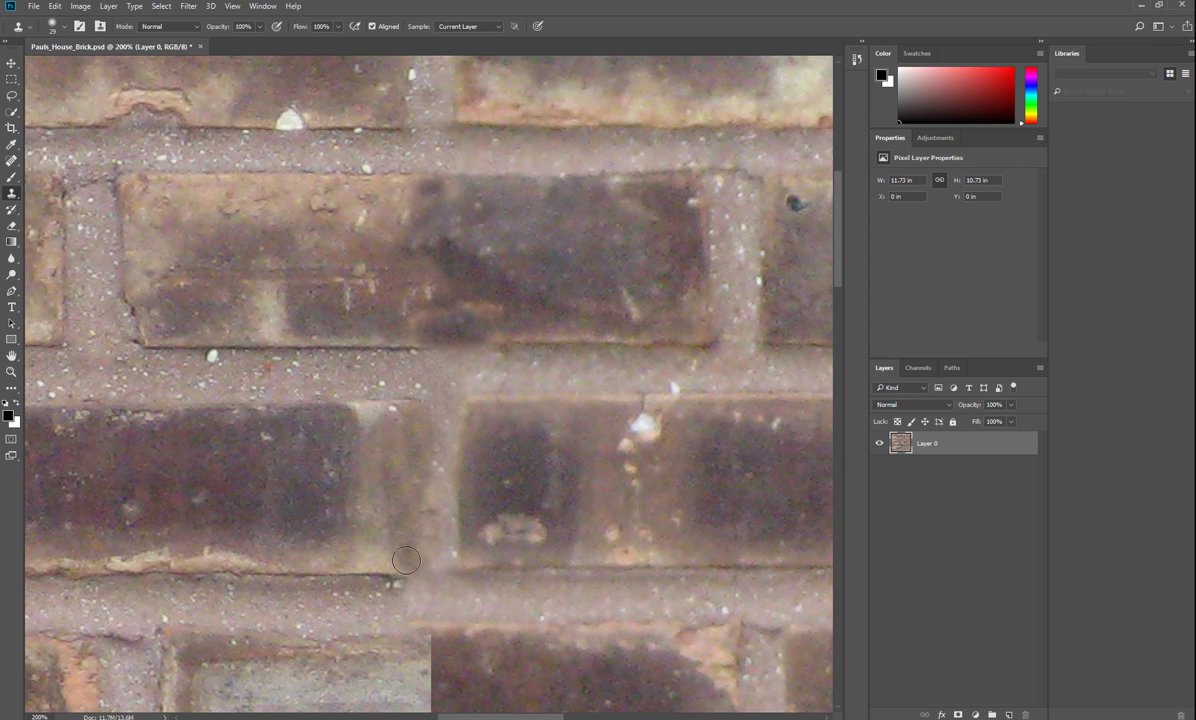
Step: Clone mortar across the vertical seam in the horizontal joint between the third and fourth brick rows
scroll(471, 552, down, 5)
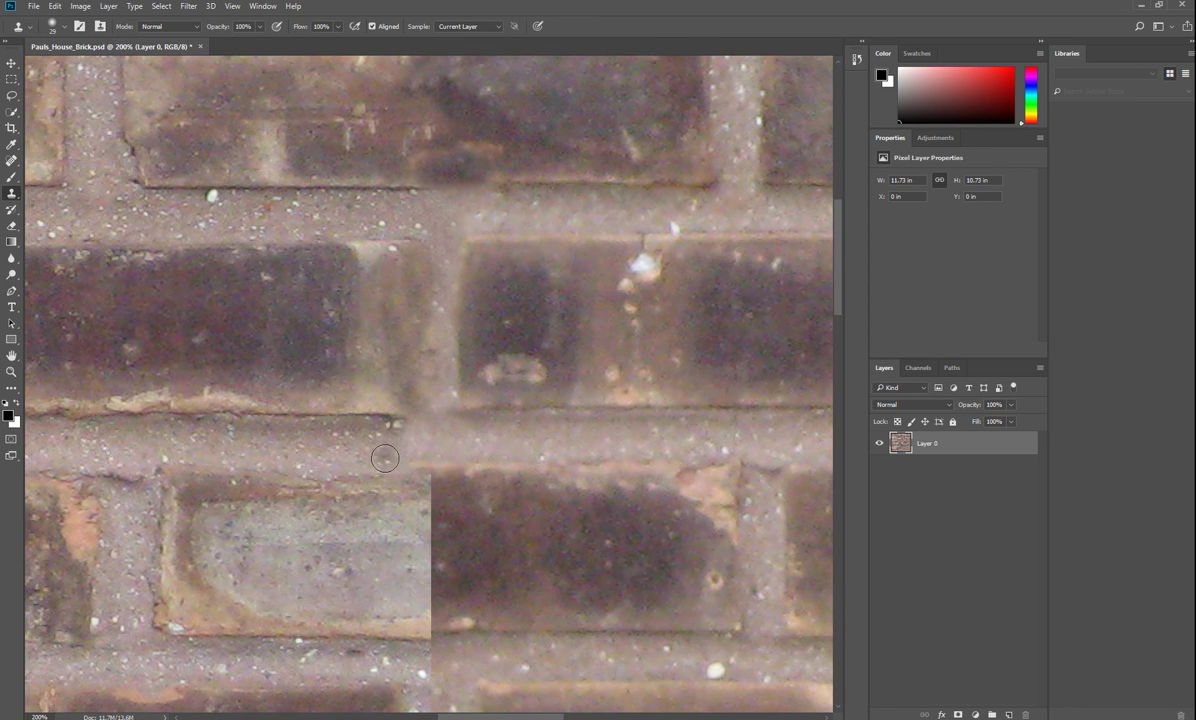
alt+click(366, 438)
drag(391, 437, 447, 444)
alt+click(488, 431)
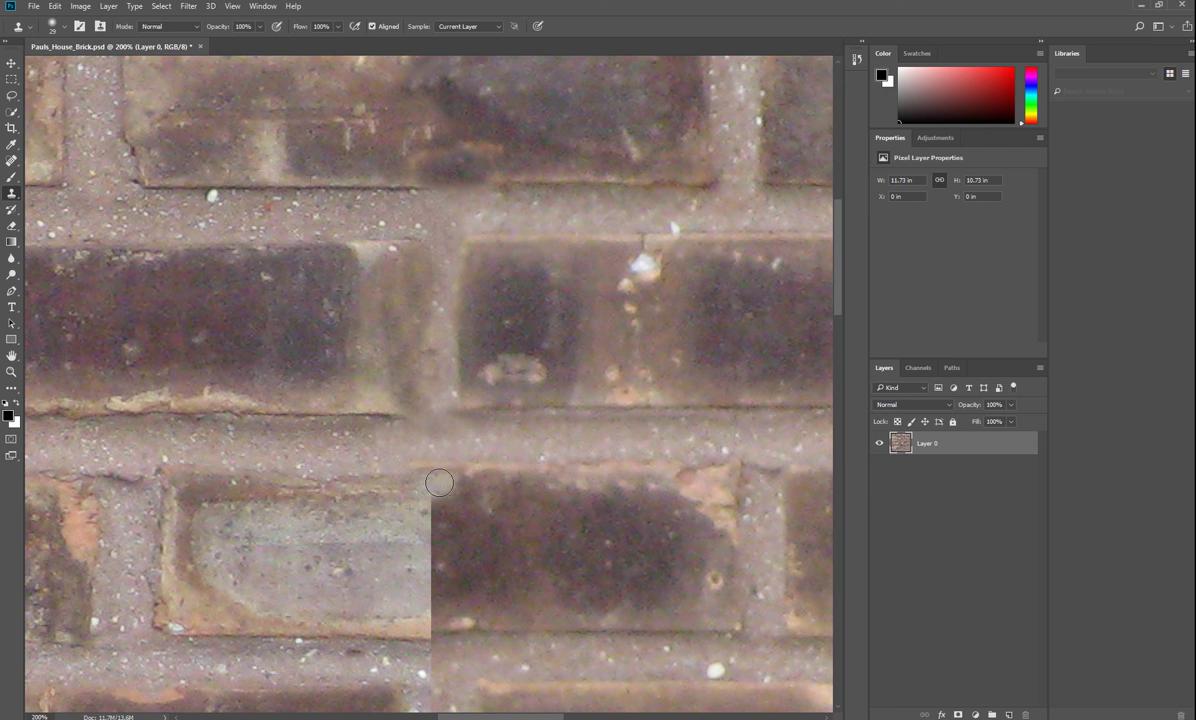
Step: Clone grey brick texture irregularly over the seam in the fourth-row brick to blend its grey and dark halves
mouse_move(439, 483)
mouse_down()
mouse_move(482, 522)
mouse_move(502, 513)
mouse_move(416, 541)
mouse_up()
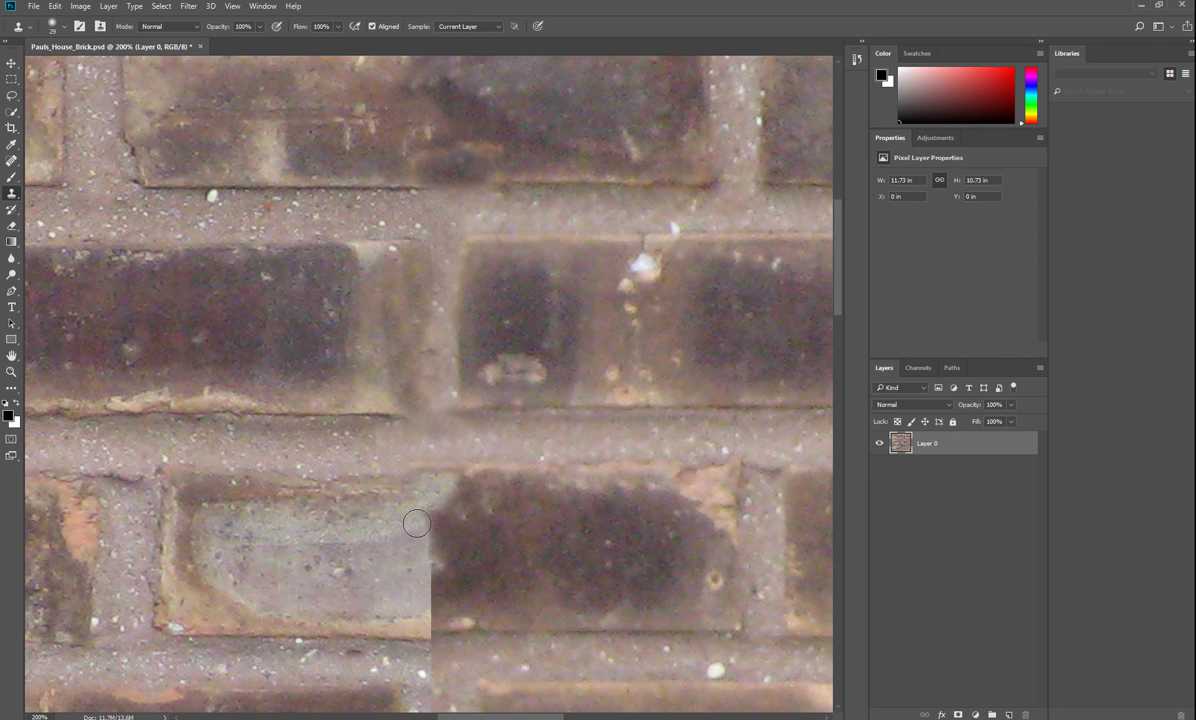
alt+click(340, 511)
mouse_move(429, 530)
mouse_down()
mouse_move(430, 573)
mouse_move(410, 558)
mouse_move(385, 563)
mouse_move(441, 621)
mouse_move(452, 560)
mouse_move(415, 535)
mouse_move(442, 590)
mouse_move(414, 607)
mouse_move(435, 608)
mouse_up()
alt+click(503, 593)
Step: Clone mortar over the seam in the fifth row's vertical joint and in the horizontal joints above and below it
scroll(384, 471, down, 5)
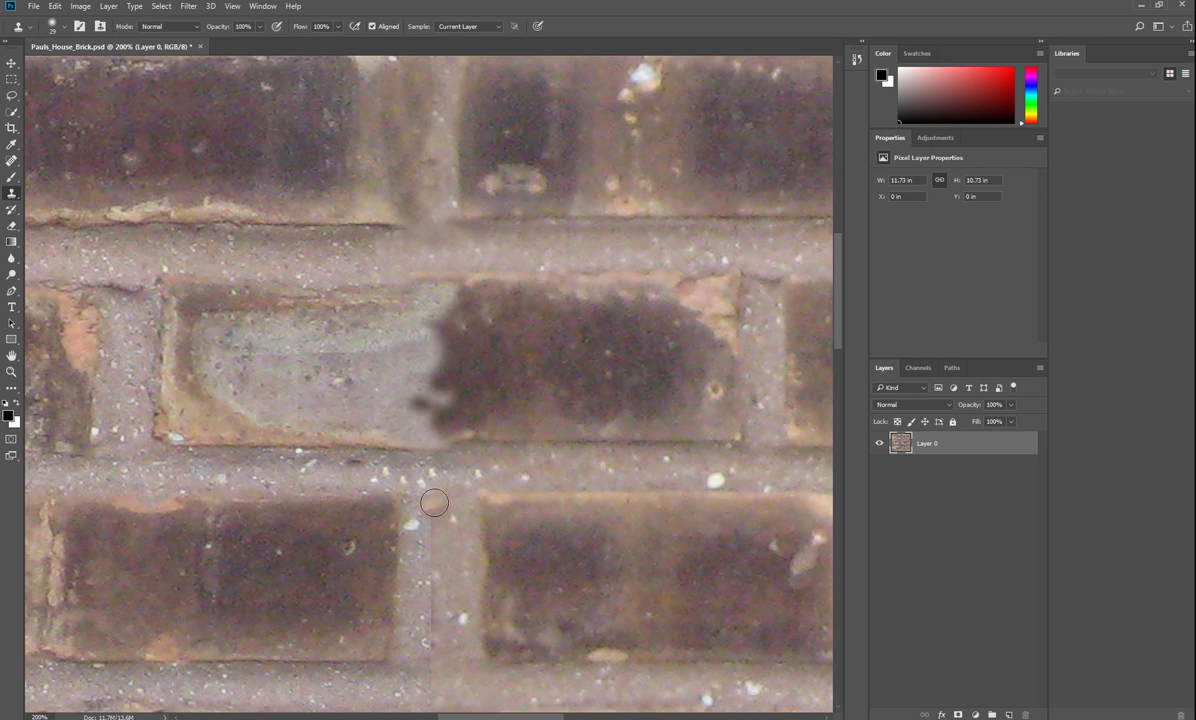
click(441, 522)
drag(438, 501, 432, 569)
mouse_move(463, 471)
mouse_down()
mouse_move(427, 561)
mouse_move(438, 639)
mouse_up()
scroll(425, 565, down, 5)
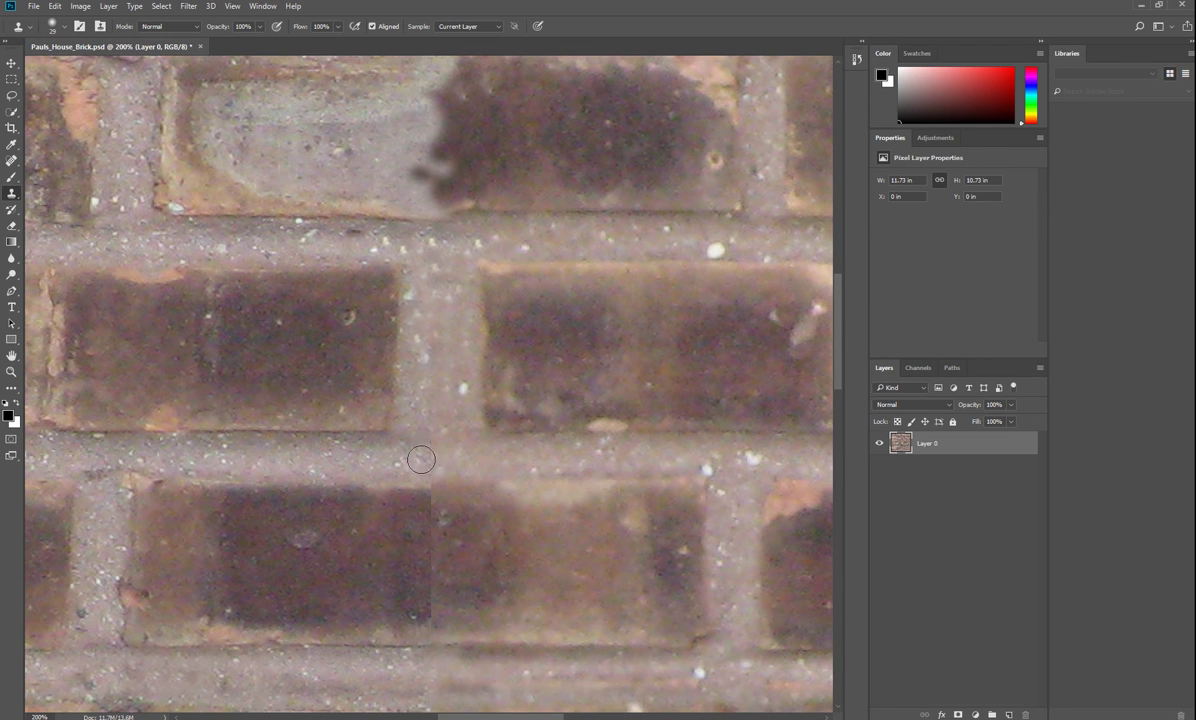
mouse_move(420, 459)
mouse_down()
mouse_move(439, 432)
mouse_move(448, 467)
mouse_up()
drag(432, 392, 436, 445)
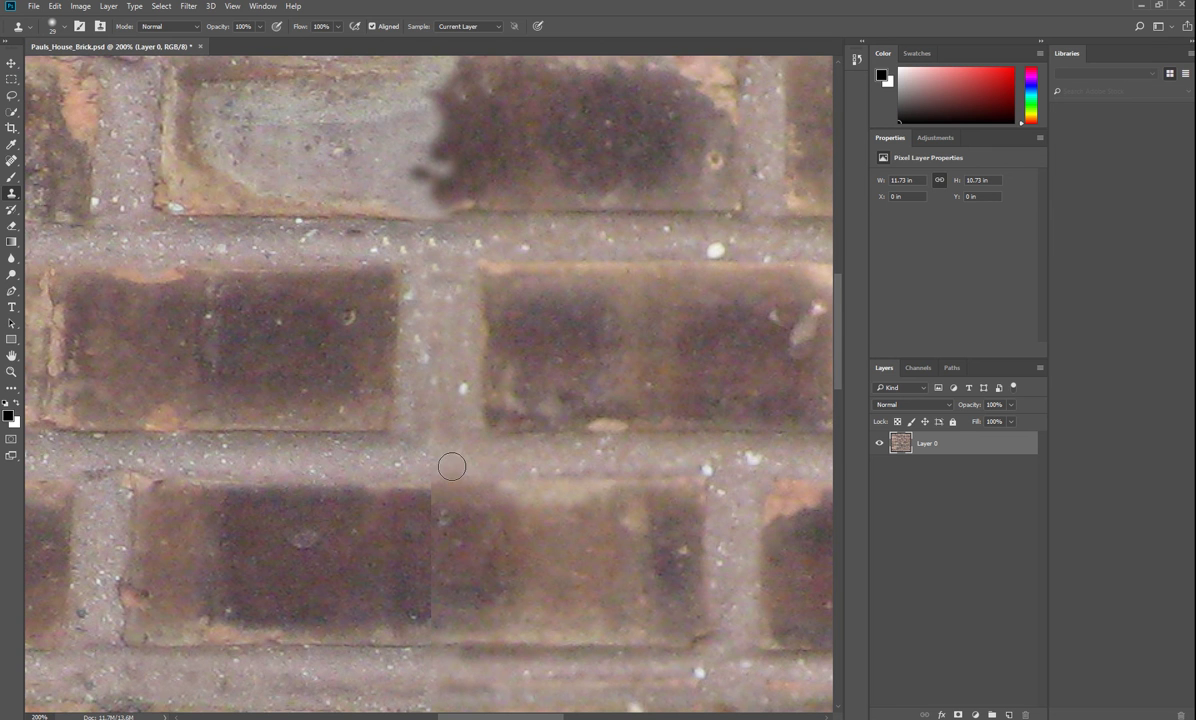
Step: Clone dark brick texture across the vertical seam in the middle of the sixth-row brick
scroll(440, 462, down, 2)
alt+click(407, 427)
mouse_move(416, 419)
mouse_down()
mouse_move(493, 447)
mouse_move(444, 439)
mouse_move(429, 497)
mouse_move(391, 514)
mouse_move(490, 482)
mouse_move(439, 536)
mouse_move(383, 531)
mouse_up()
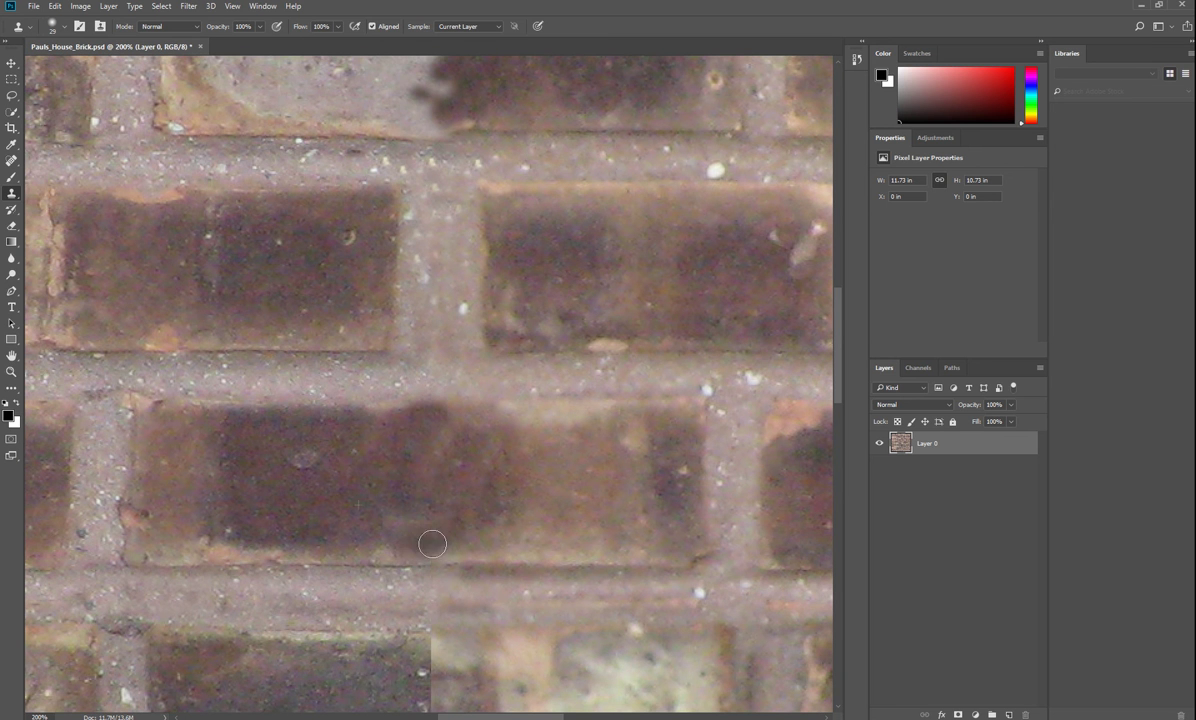
Step: Extend the dark texture of the seventh-row brick across the seam with the Clone Stamp, including its upper edge and lower part
scroll(440, 496, down, 4)
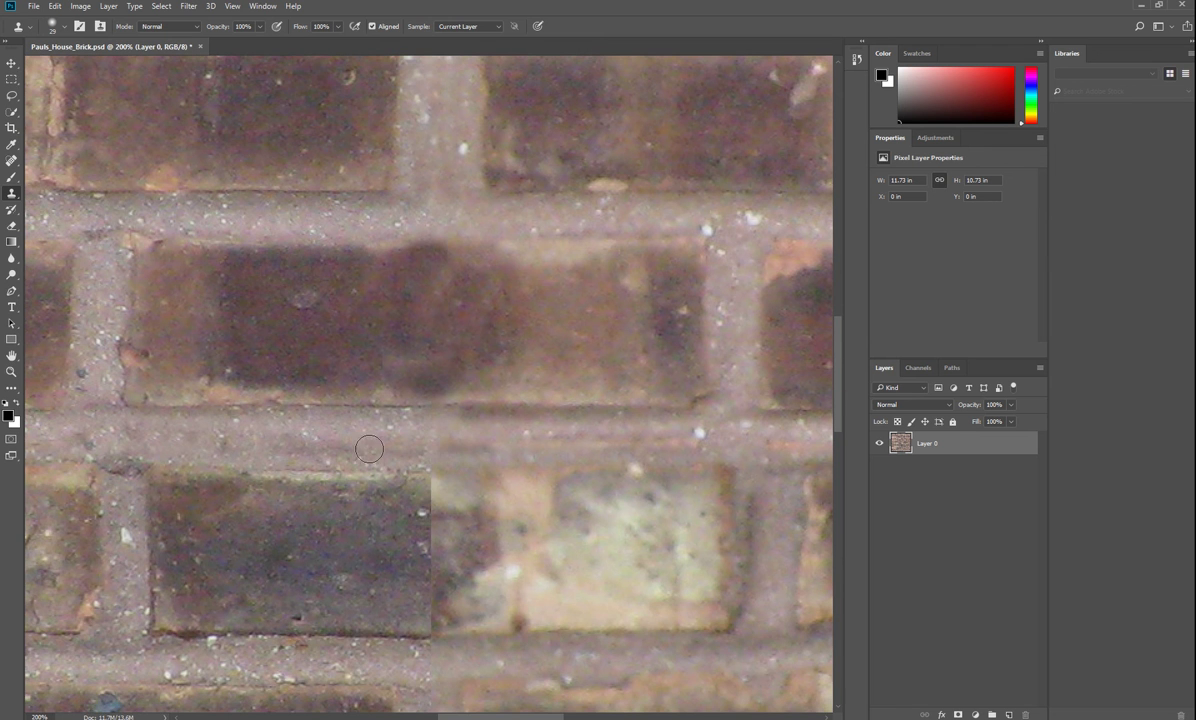
scroll(474, 461, down, 1)
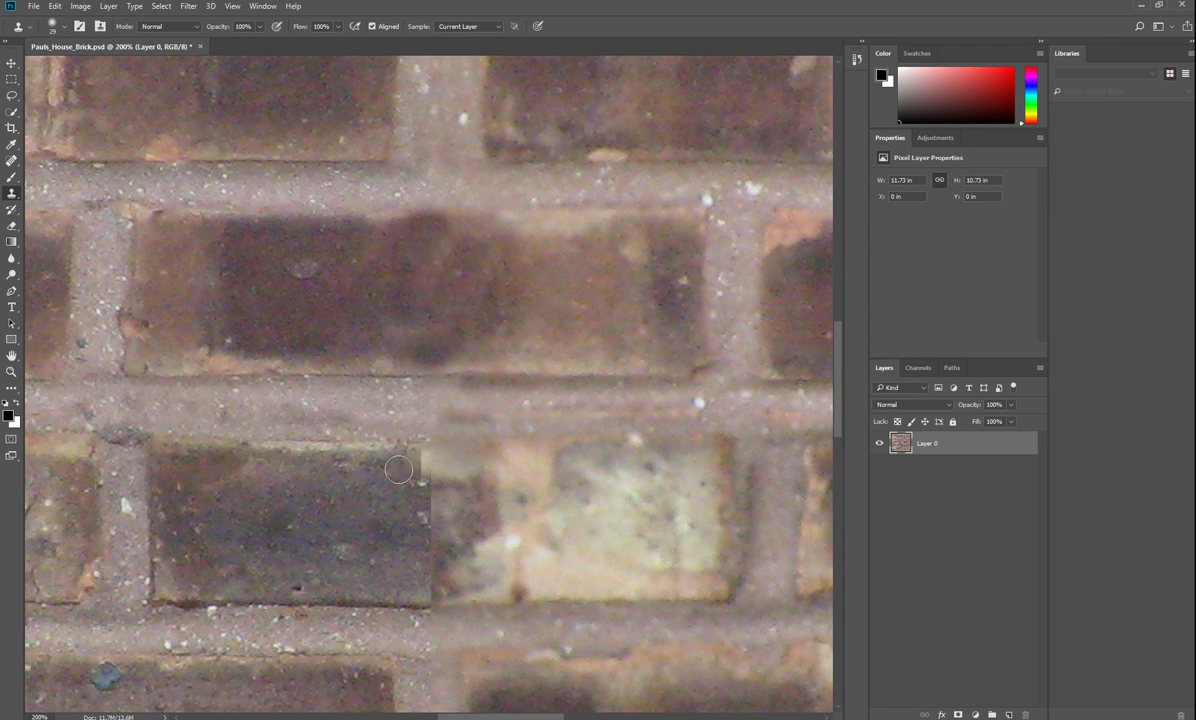
mouse_move(398, 469)
mouse_down()
mouse_move(452, 484)
mouse_move(430, 450)
mouse_move(448, 472)
mouse_move(438, 478)
mouse_move(461, 490)
mouse_move(436, 520)
mouse_move(469, 501)
mouse_move(447, 485)
mouse_move(385, 530)
mouse_up()
alt+click(366, 551)
alt+click(534, 510)
alt+click(374, 534)
scroll(399, 432, down, 3)
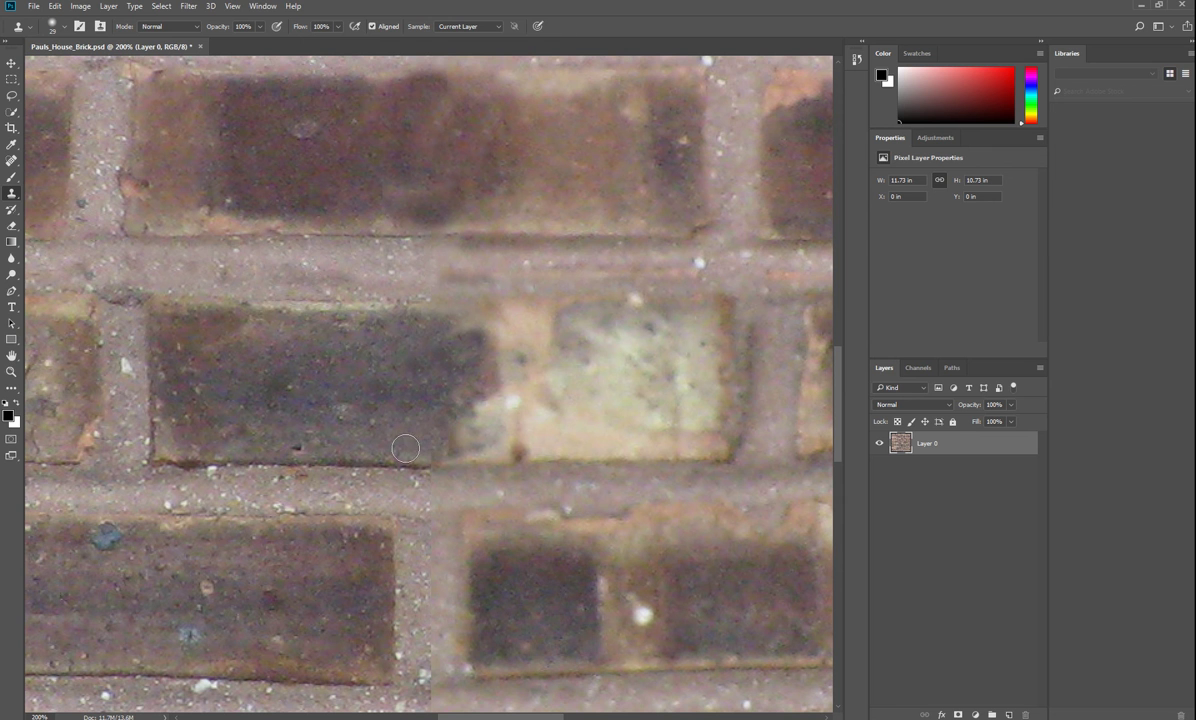
mouse_move(405, 448)
mouse_down()
mouse_move(395, 425)
mouse_move(445, 398)
mouse_move(455, 378)
mouse_move(425, 418)
mouse_up()
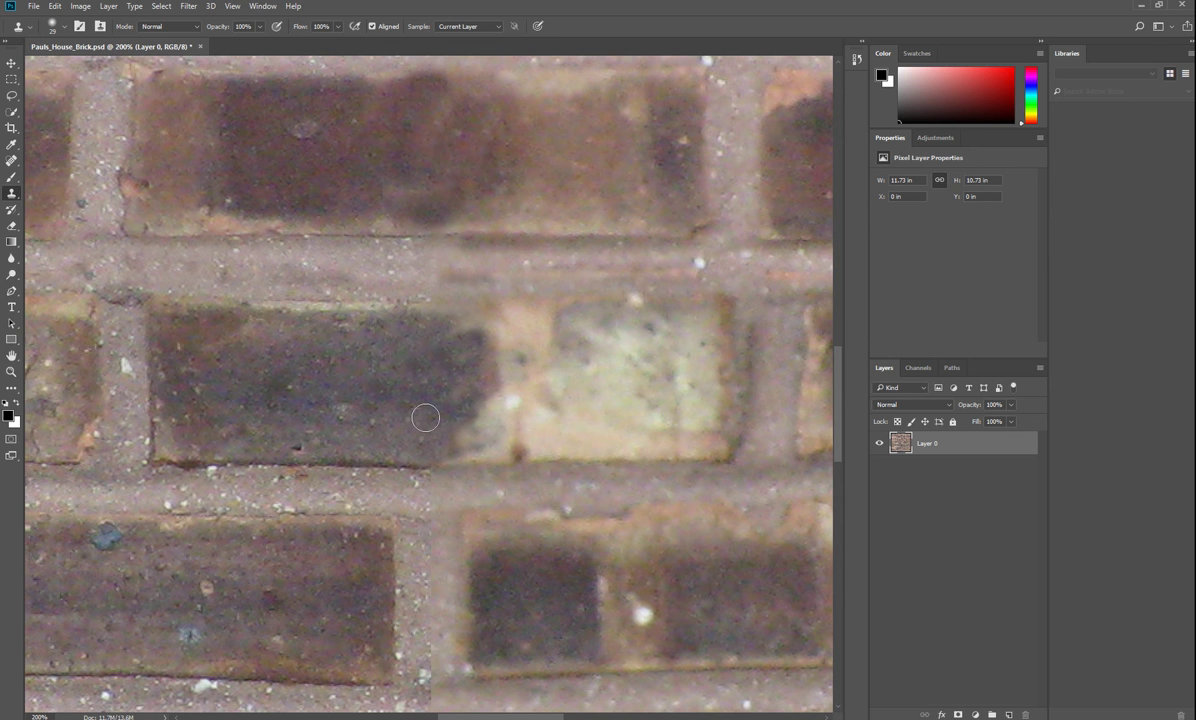
Step: Clone mortar over the seam in the eighth row's vertical joint and in the horizontal joint beneath it
scroll(425, 418, down, 3)
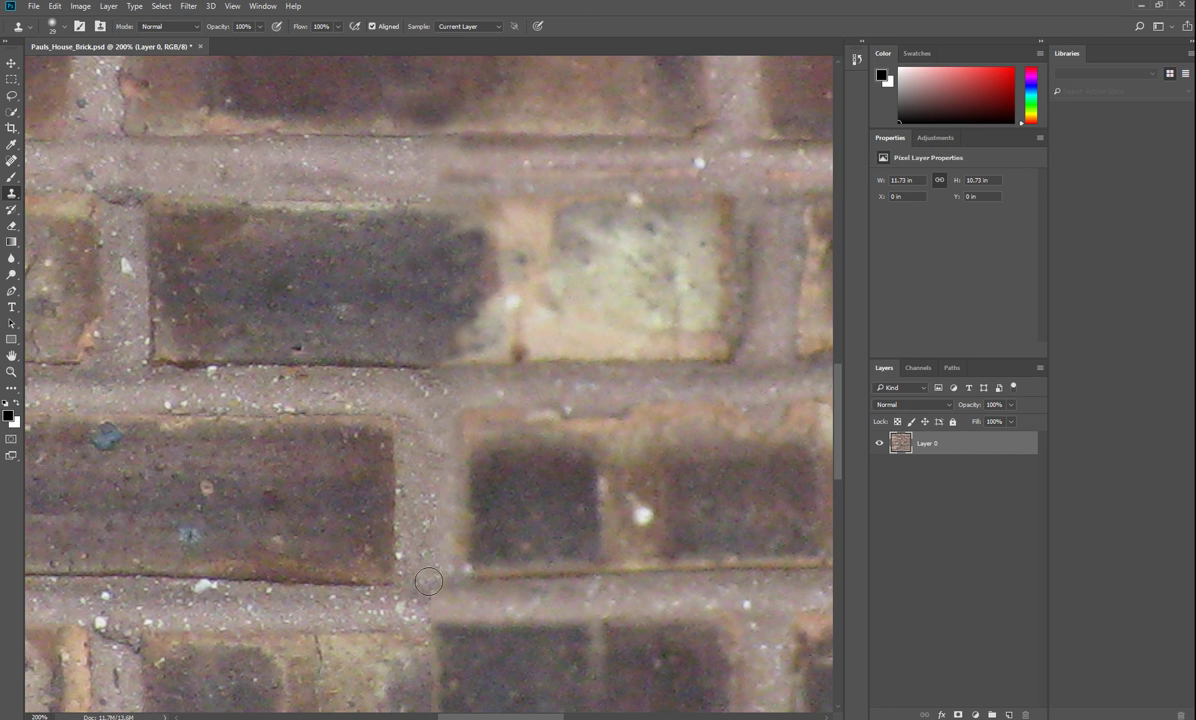
scroll(438, 550, down, 1)
scroll(438, 550, down, 5)
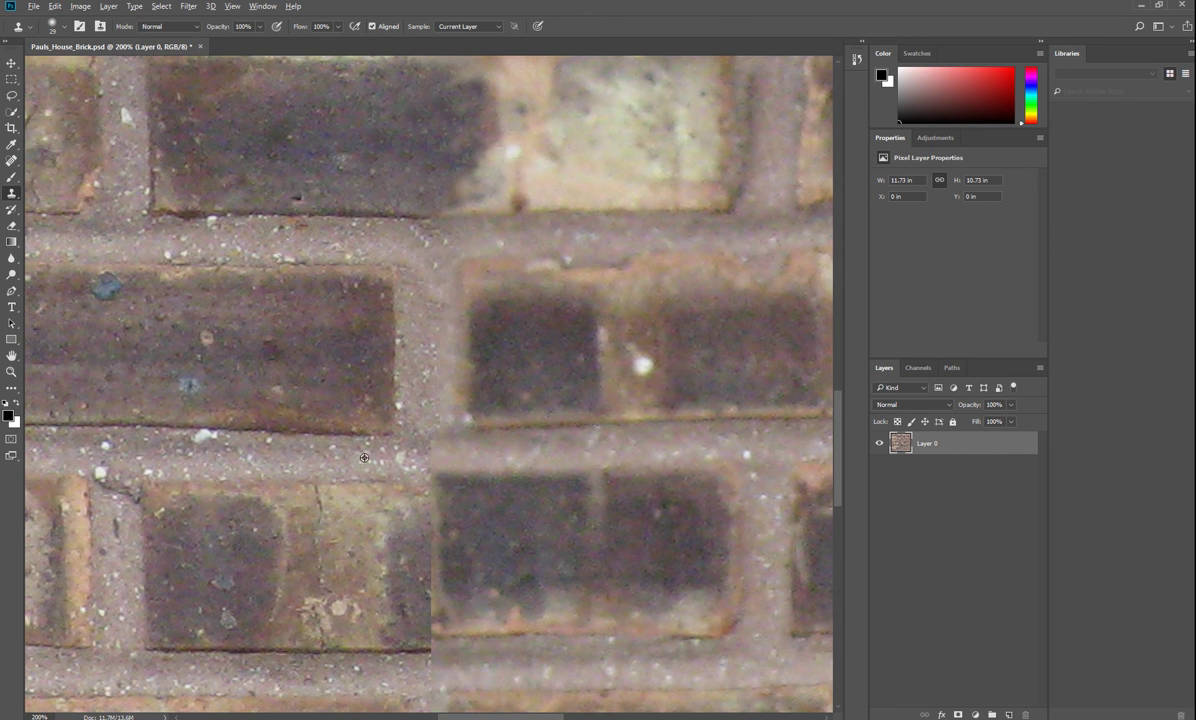
Step: Clone dark brick texture in irregular patches across the seam and lower edge of the ninth-row brick
scroll(400, 440, down, 3)
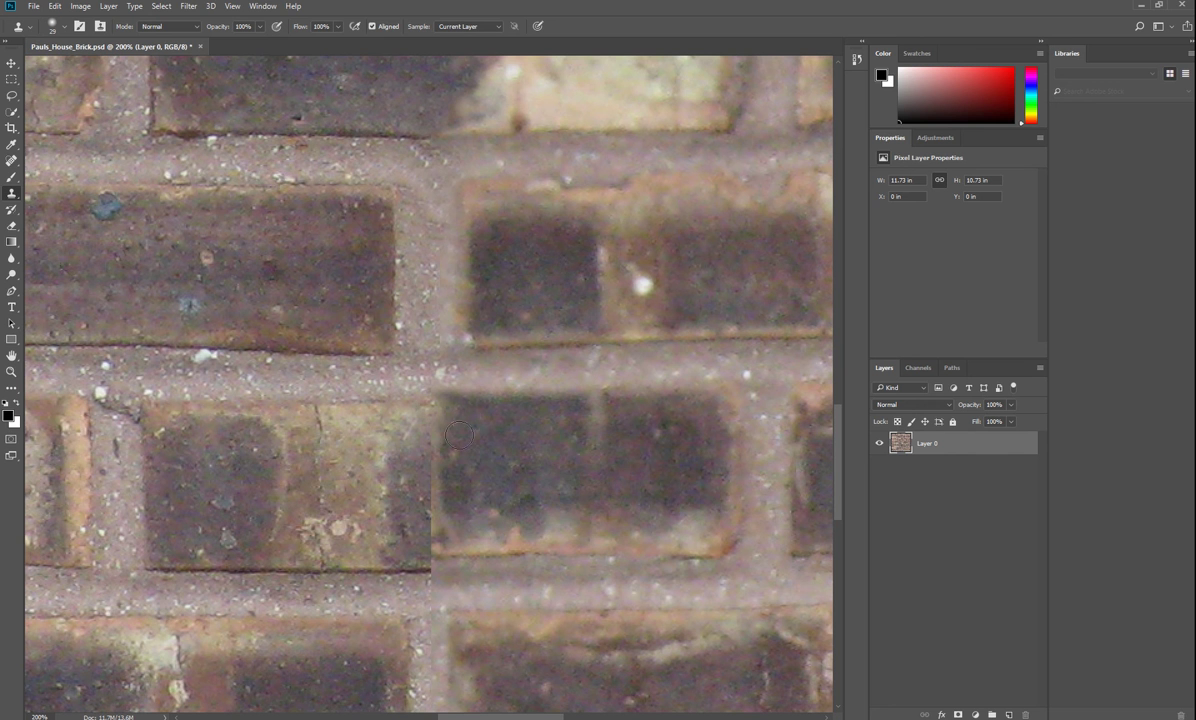
mouse_move(489, 435)
mouse_down()
mouse_move(430, 400)
mouse_move(470, 440)
mouse_move(440, 460)
mouse_move(483, 491)
mouse_move(400, 480)
mouse_move(367, 496)
mouse_move(467, 525)
mouse_move(392, 512)
mouse_move(425, 515)
mouse_move(415, 526)
mouse_move(478, 524)
mouse_move(443, 504)
mouse_move(390, 510)
mouse_move(482, 496)
mouse_move(529, 529)
mouse_move(345, 488)
mouse_move(420, 550)
mouse_move(438, 515)
mouse_move(466, 513)
mouse_move(374, 477)
mouse_move(450, 549)
mouse_move(516, 510)
mouse_up()
Step: Clone mortar over the seam beneath the ninth-row brick, down the tenth row's vertical joint and into the joint below
scroll(430, 500, down, 3)
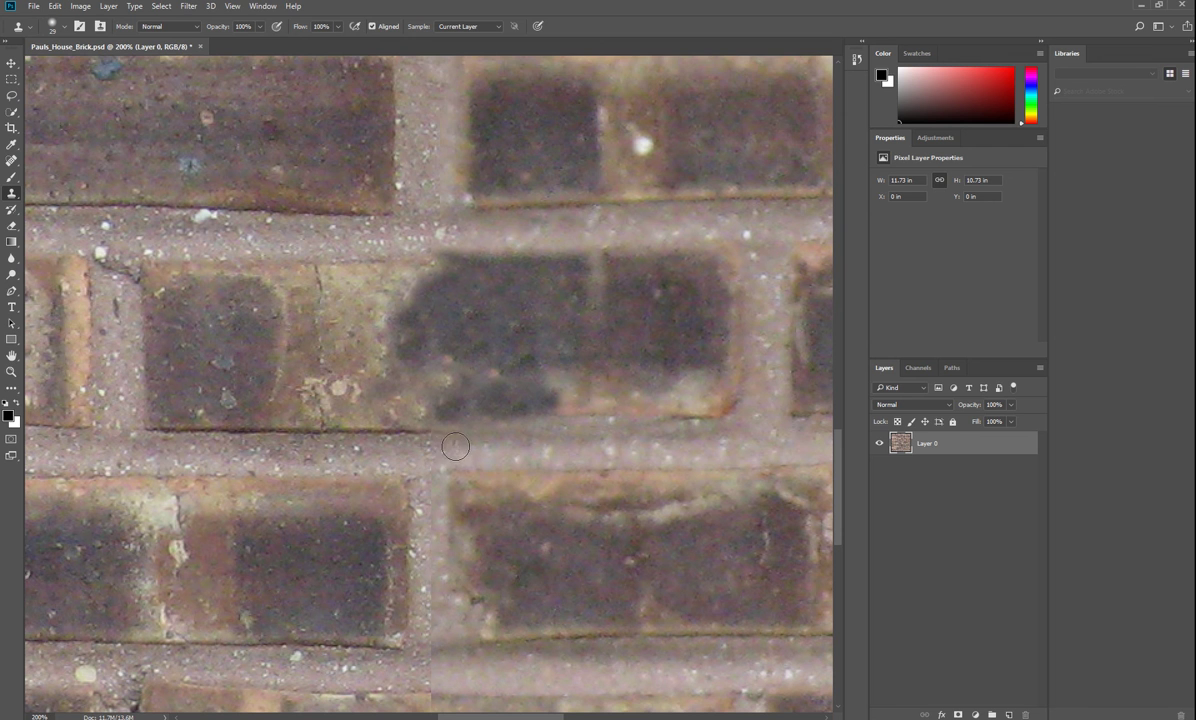
scroll(430, 400, down, 2)
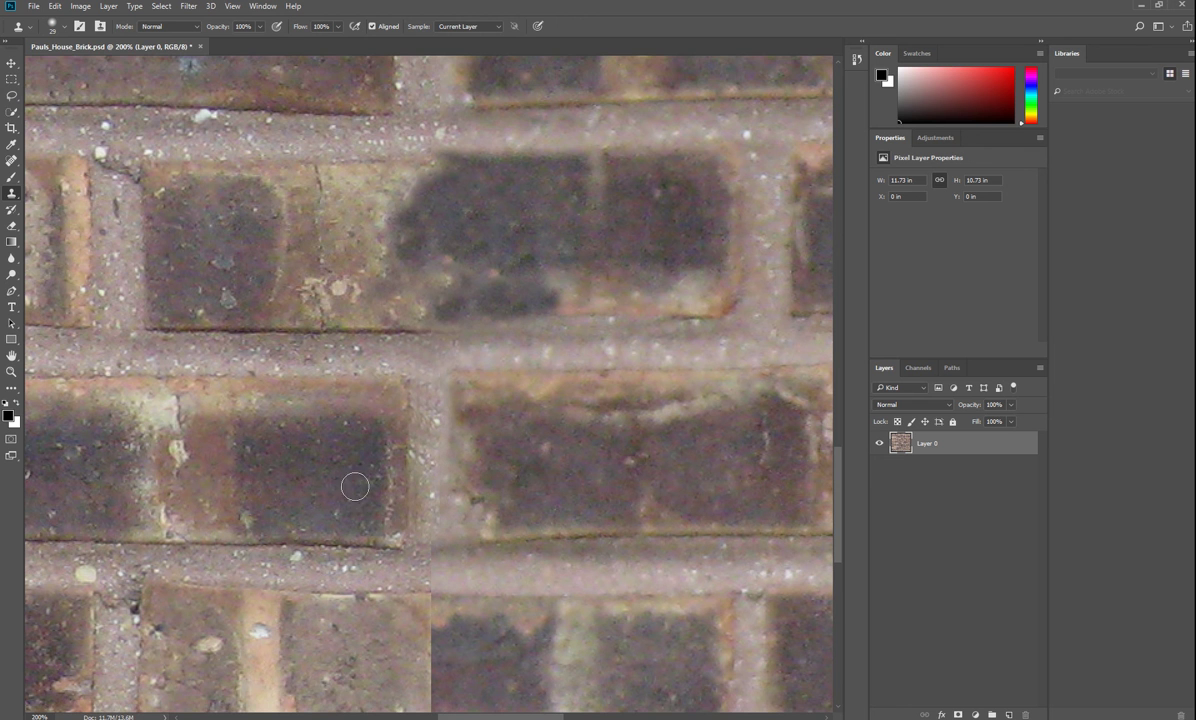
scroll(485, 494, down, 2)
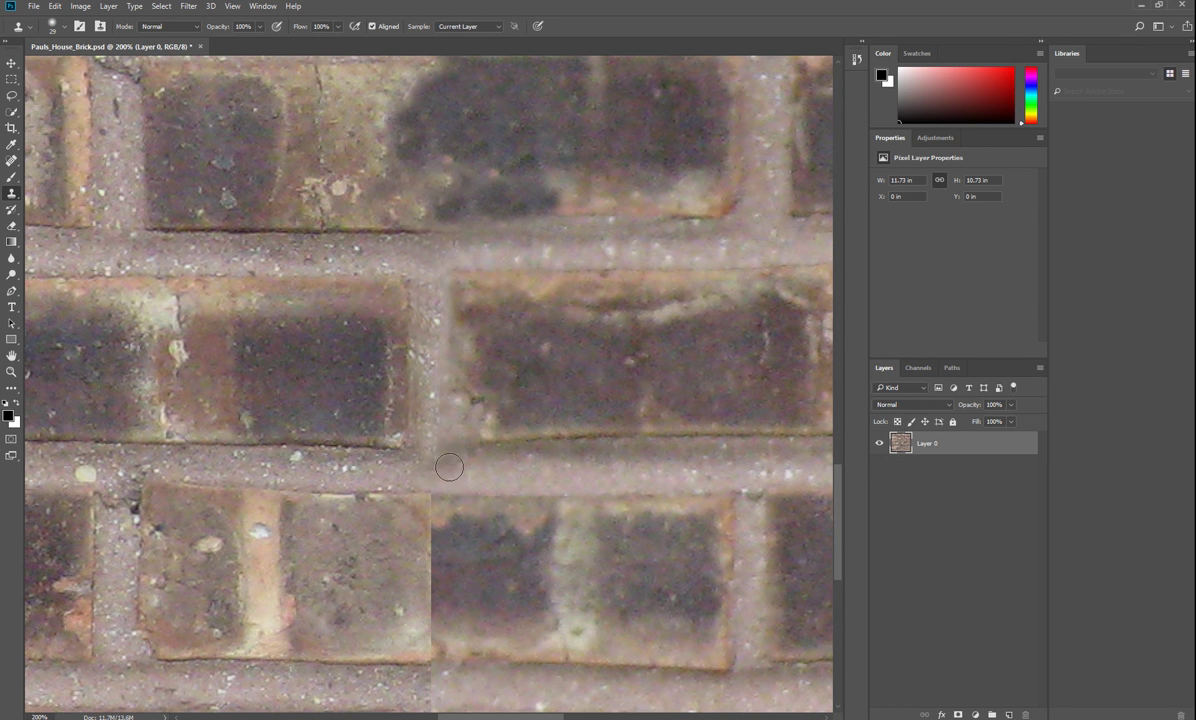
Step: Blend the brown and dark halves of the eleventh-row brick across the vertical seam with the Clone Stamp
scroll(415, 450, down, 3)
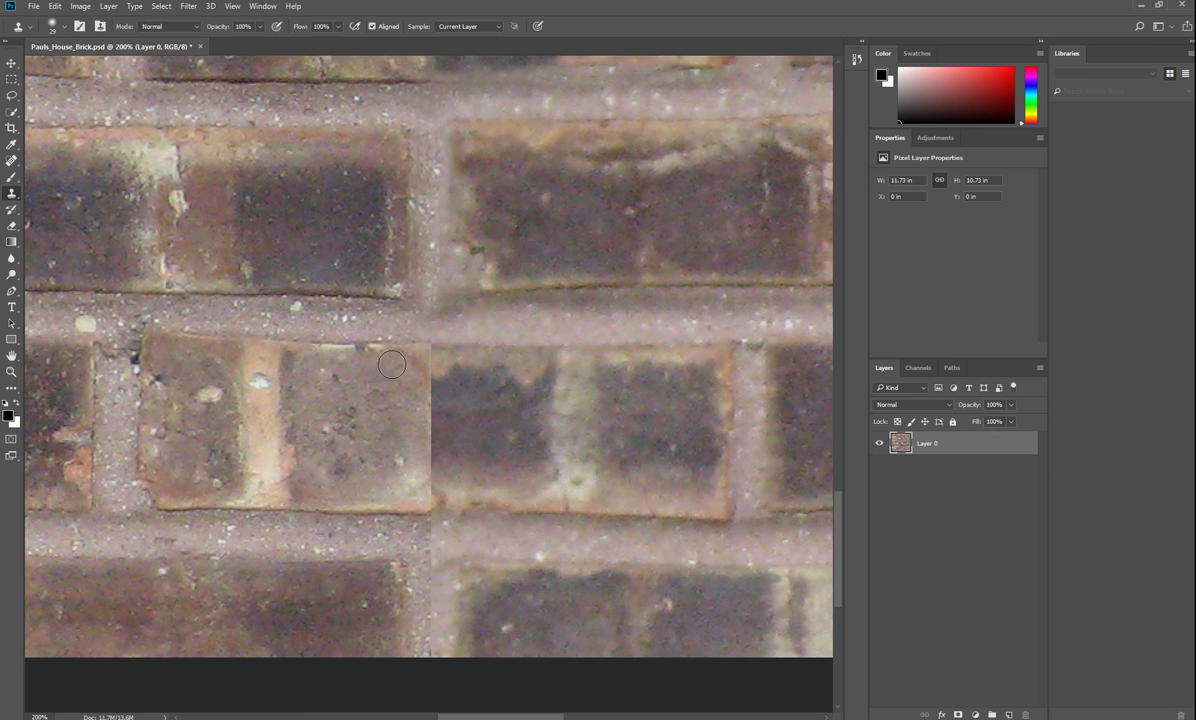
mouse_move(435, 362)
mouse_down()
mouse_move(462, 397)
mouse_move(385, 391)
mouse_move(465, 404)
mouse_move(514, 382)
mouse_move(473, 367)
mouse_move(441, 387)
mouse_up()
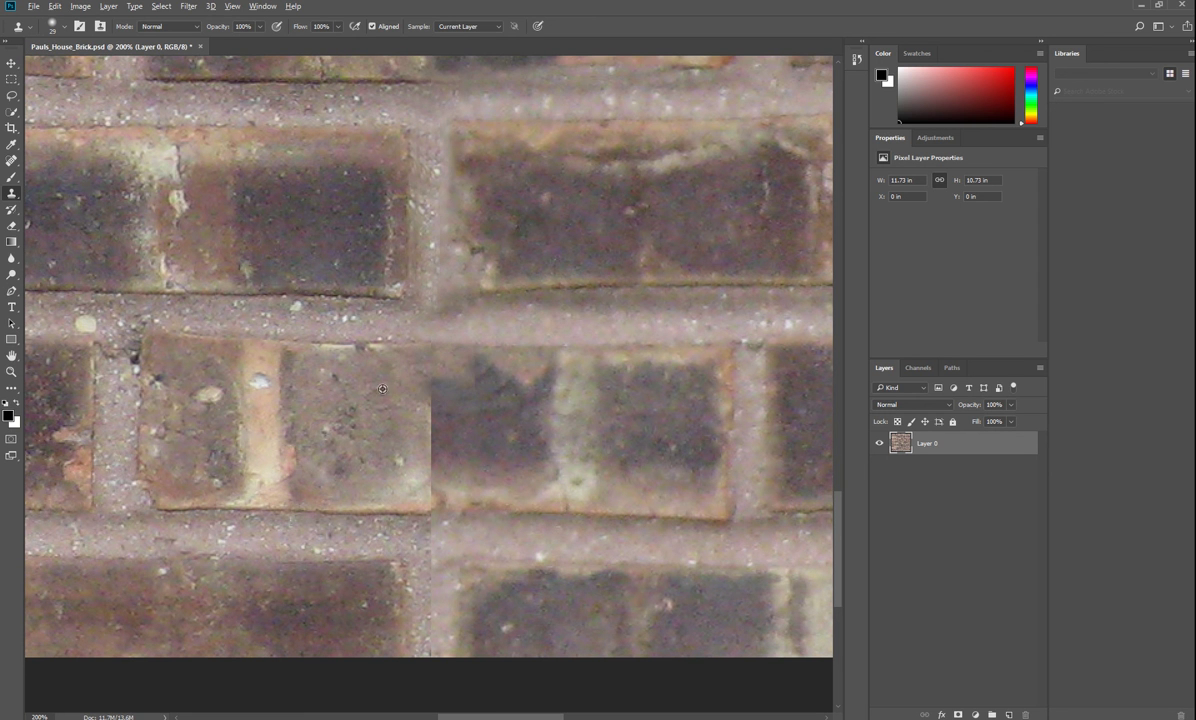
drag(421, 383, 426, 490)
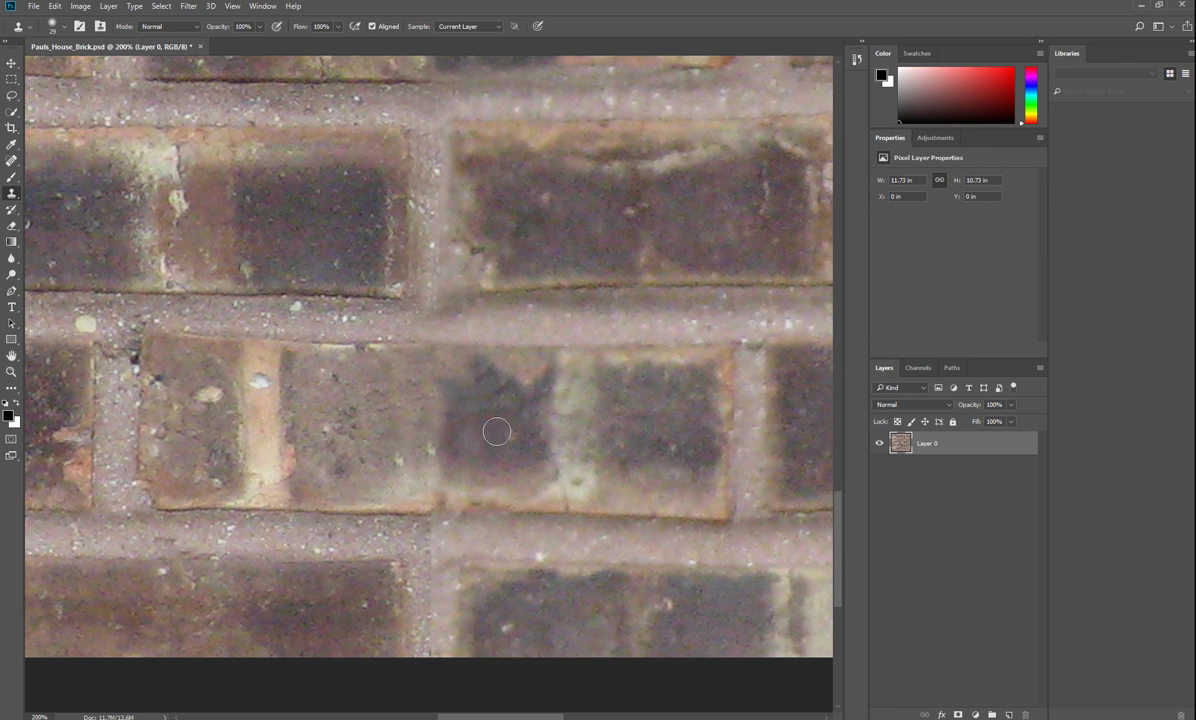
mouse_move(476, 454)
mouse_down()
mouse_move(420, 489)
mouse_move(358, 465)
mouse_up()
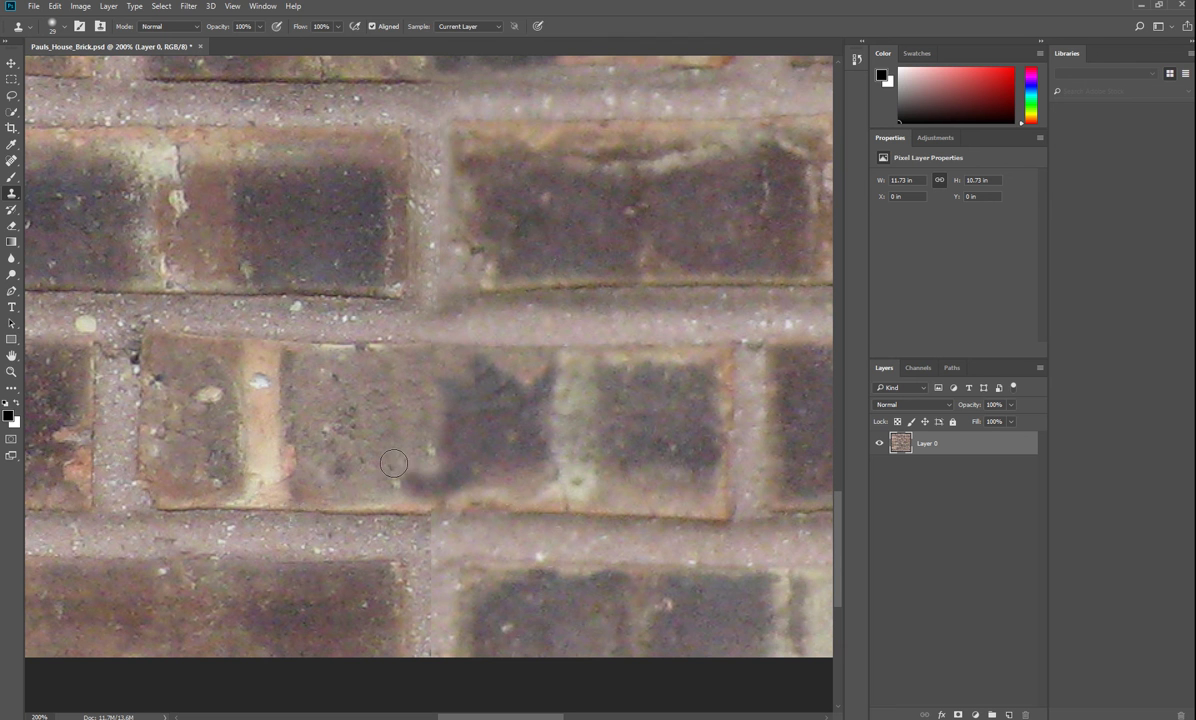
Step: Clone mortar over the seam beneath the eleventh-row brick and down the last vertical joint to the image's bottom edge
scroll(420, 435, down, 3)
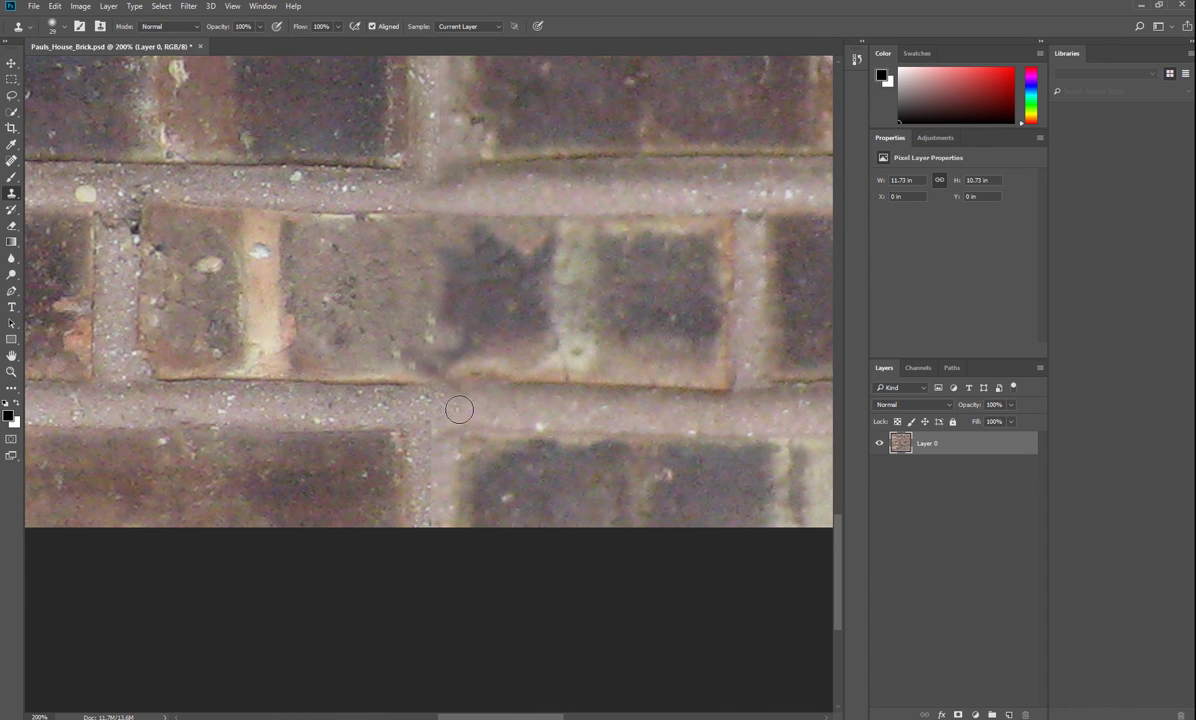
scroll(409, 331, down, 2)
drag(434, 323, 432, 389)
alt+click(434, 328)
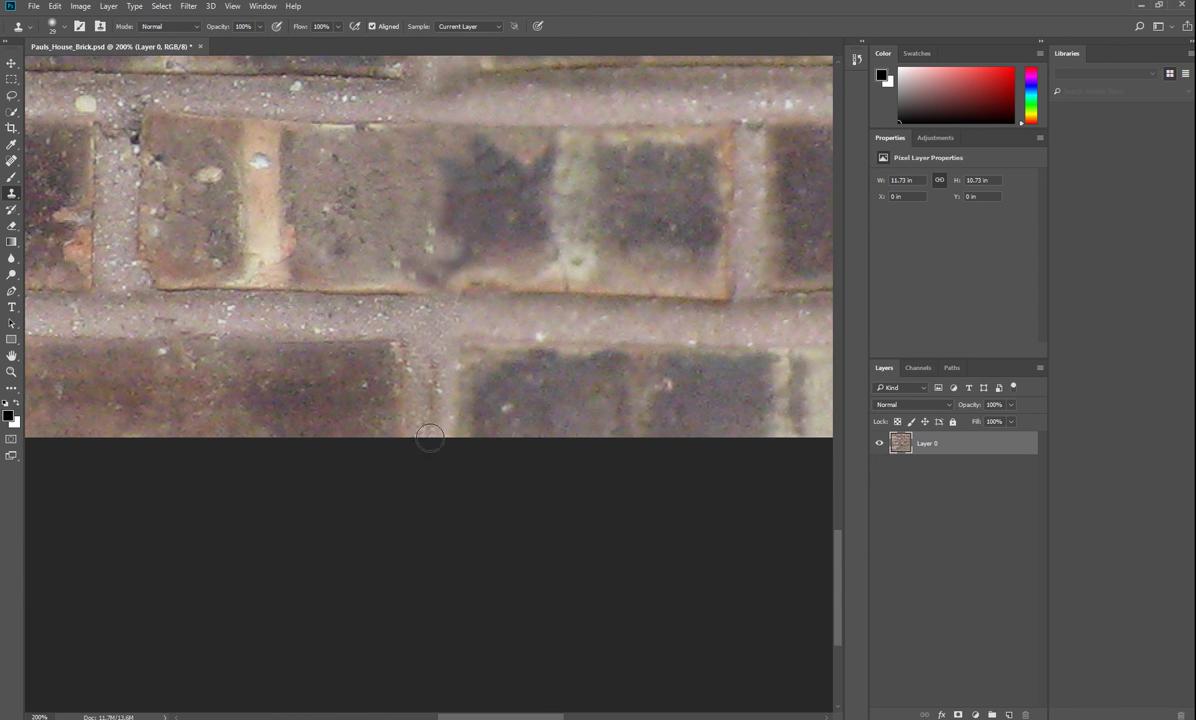
alt+click(435, 328)
drag(436, 341, 434, 418)
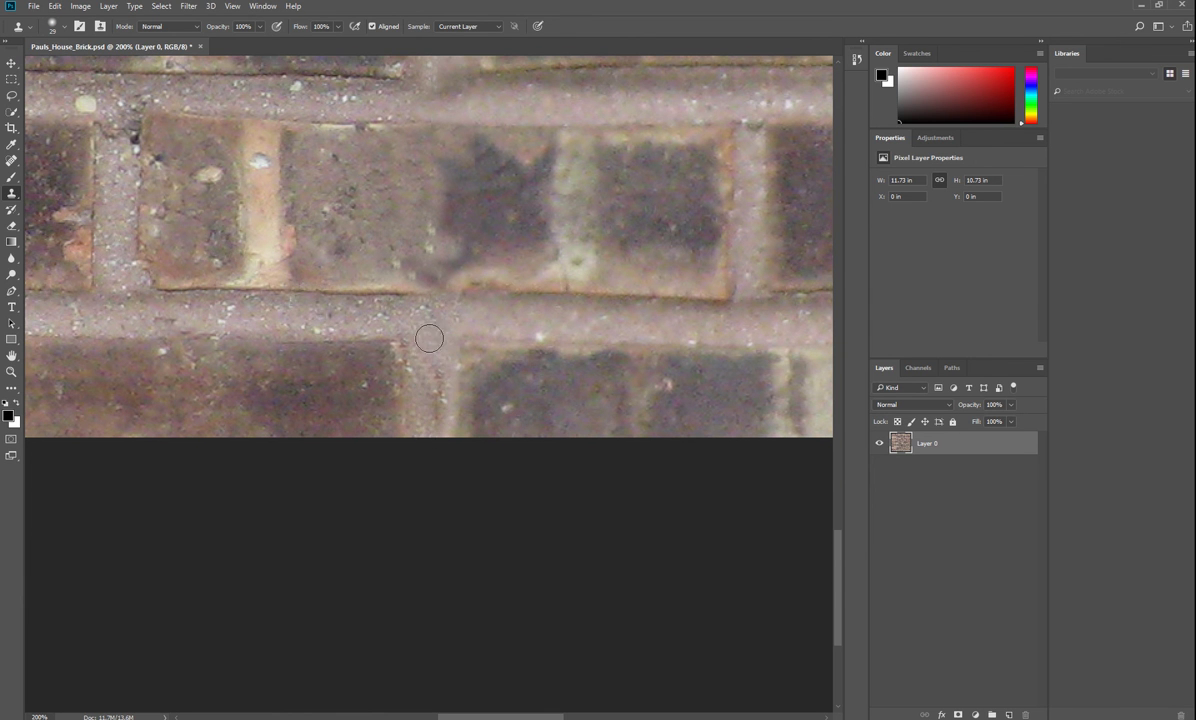
drag(434, 350, 435, 403)
alt+click(441, 337)
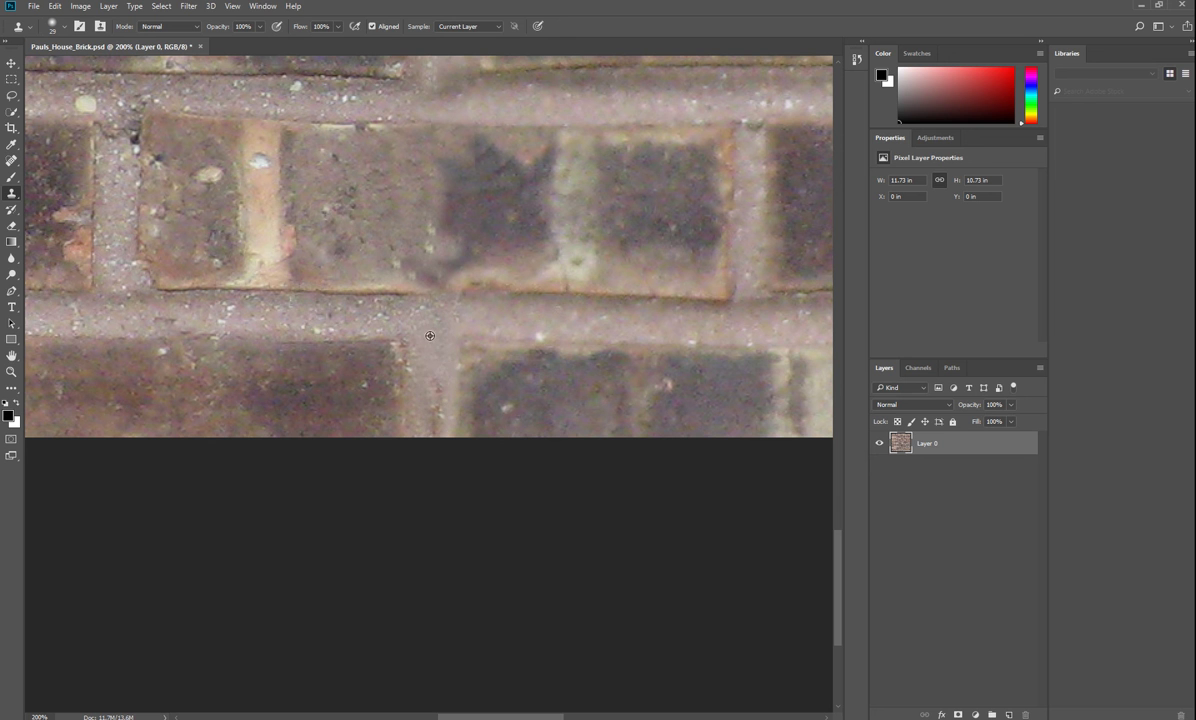
scroll(435, 430, down, 2)
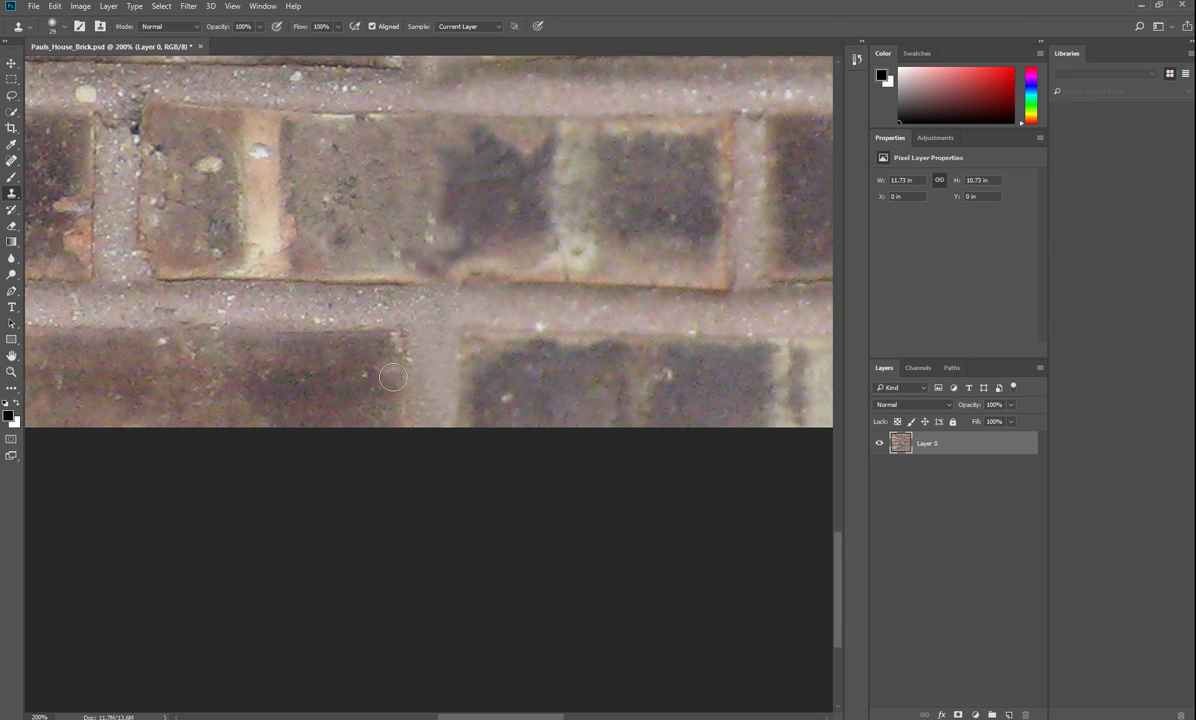
Step: Fit the whole image on screen to review the cloned vertical seam across all brick rows
scroll(438, 420, up, 4)
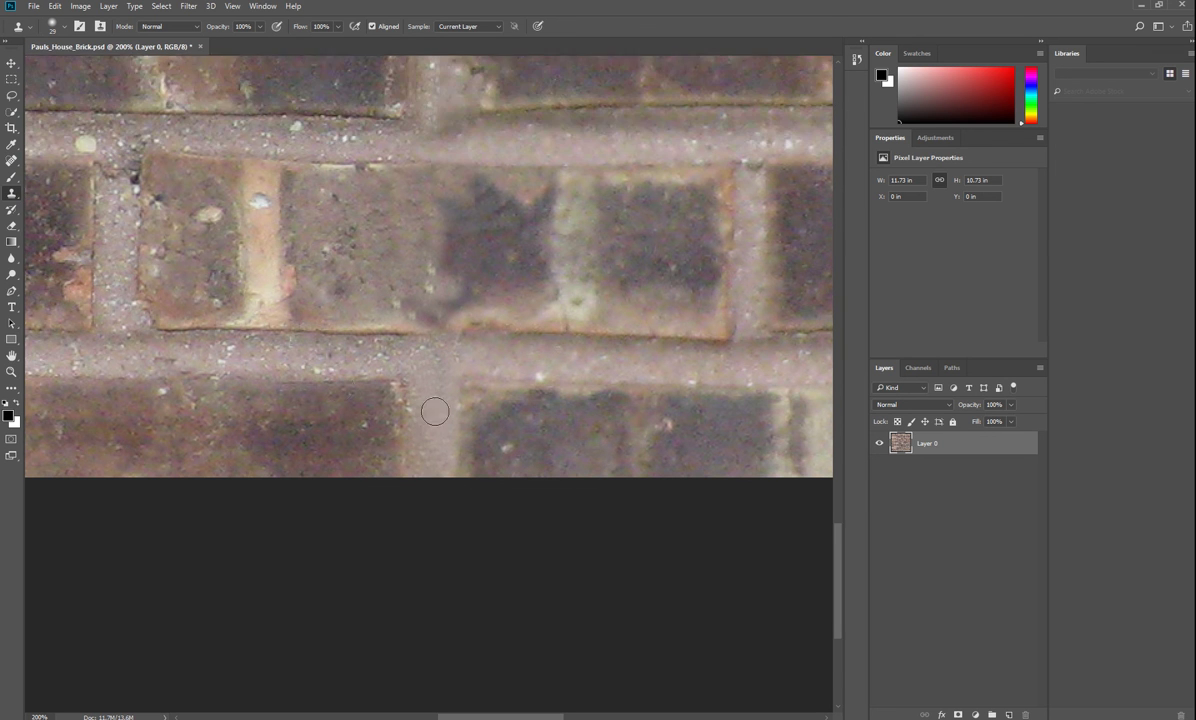
click(11, 371)
right_click(361, 376)
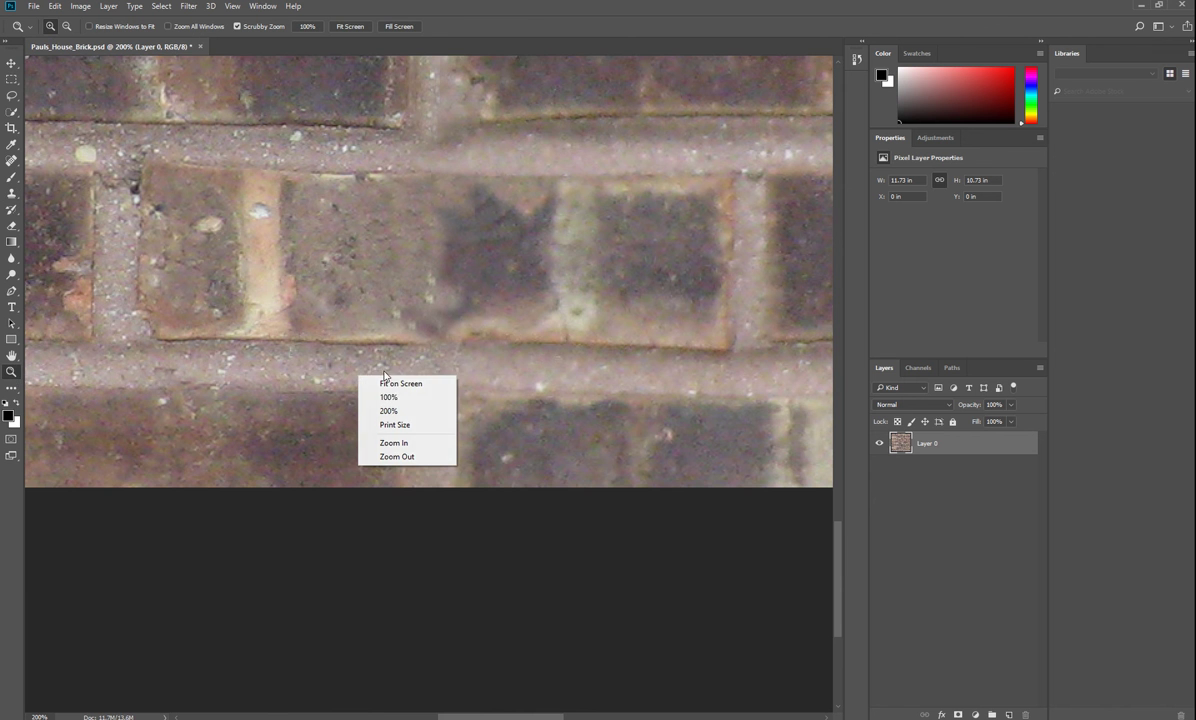
click(404, 385)
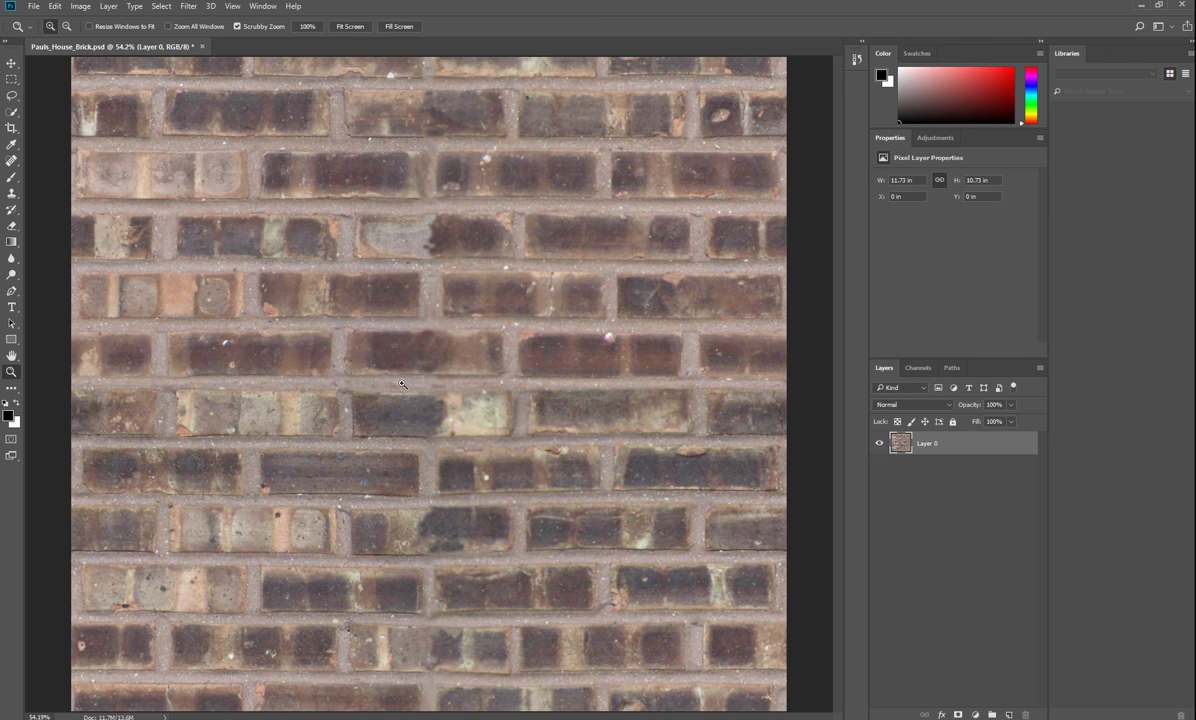
Step: Save a copy of the seamless brick image as the PNG file "Pauls_House_Brick Done" using the Large file size option
click(33, 6)
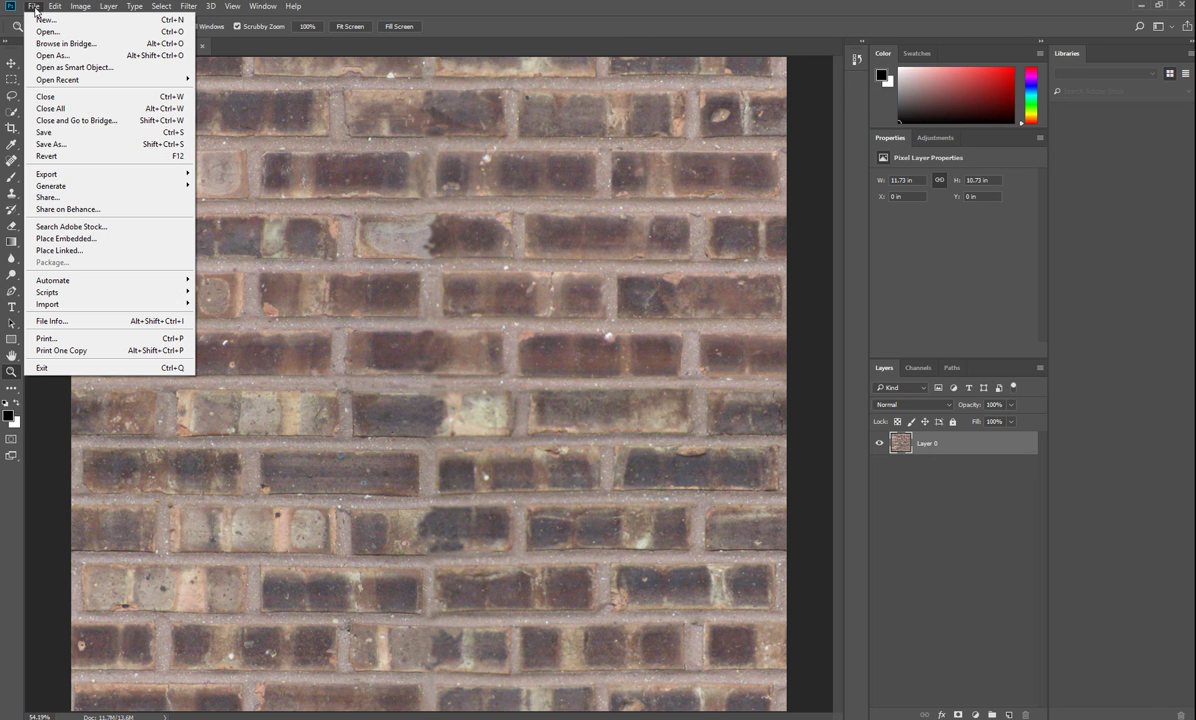
click(90, 146)
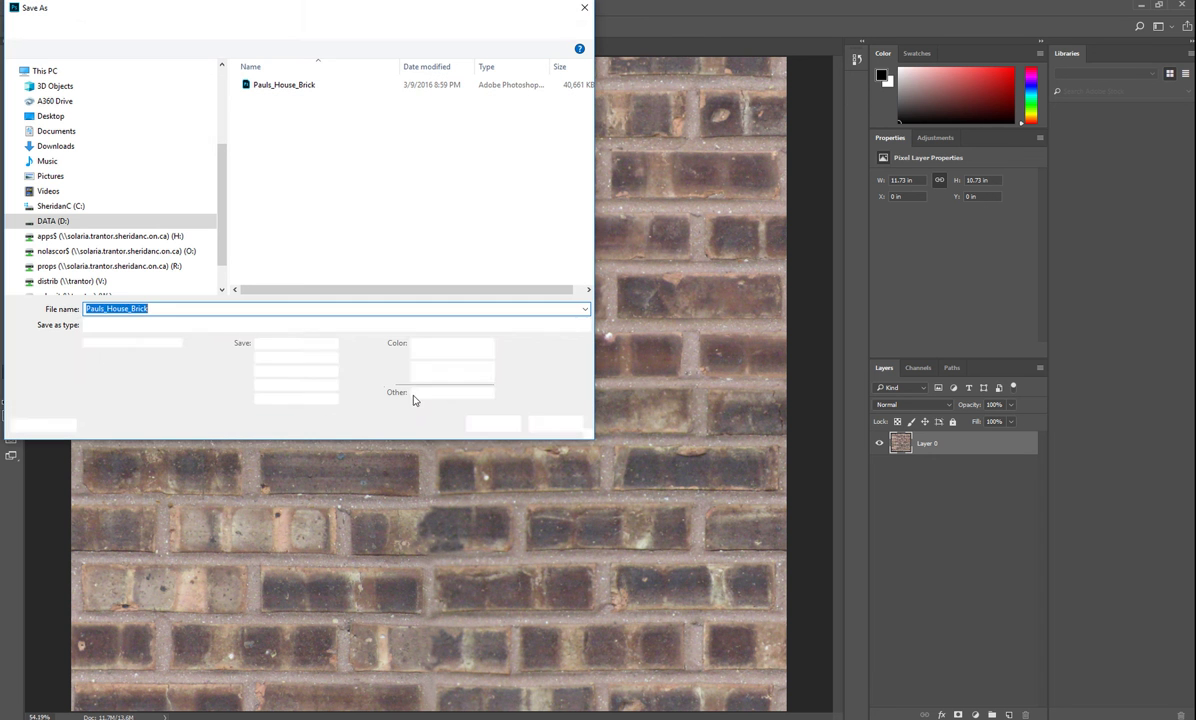
click(322, 326)
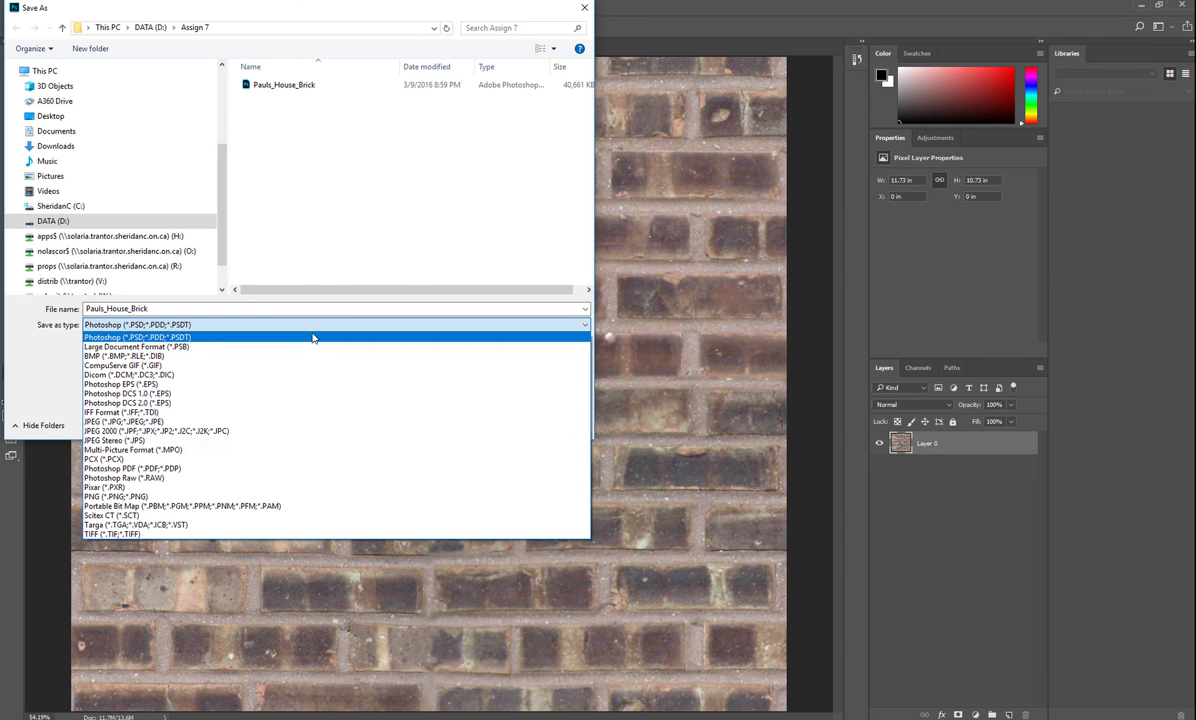
click(134, 497)
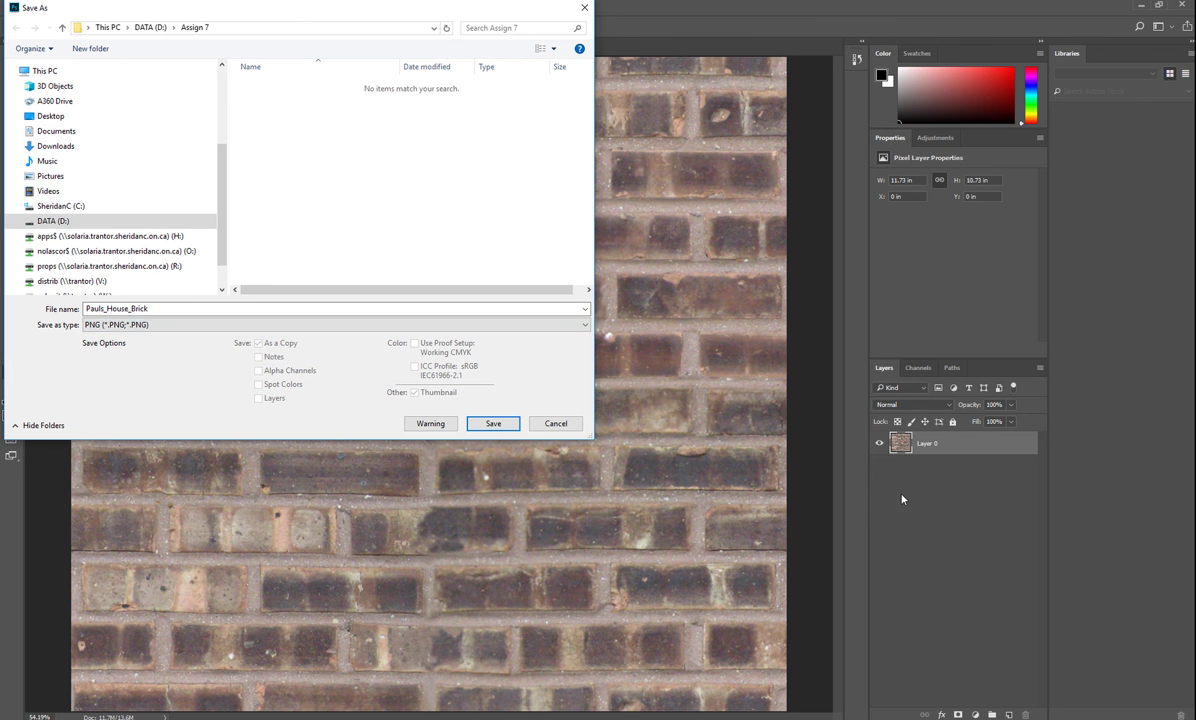
click(165, 309)
double_click(170, 309)
click(172, 309)
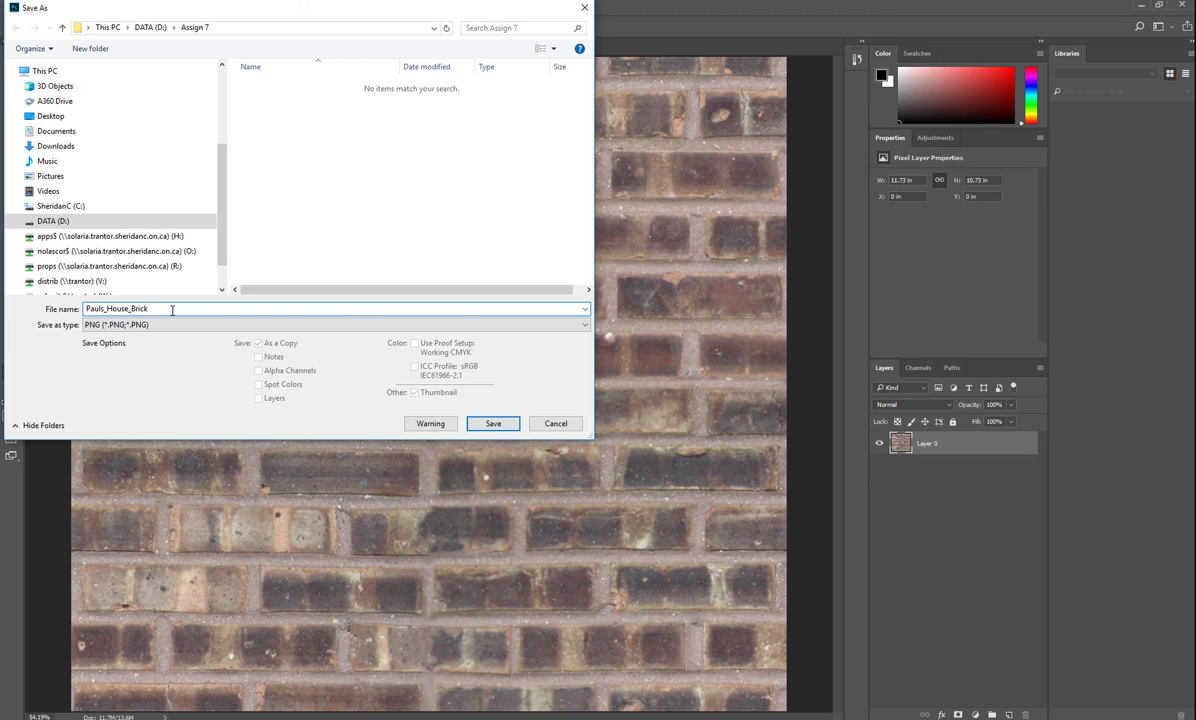
text(Done)
click(494, 424)
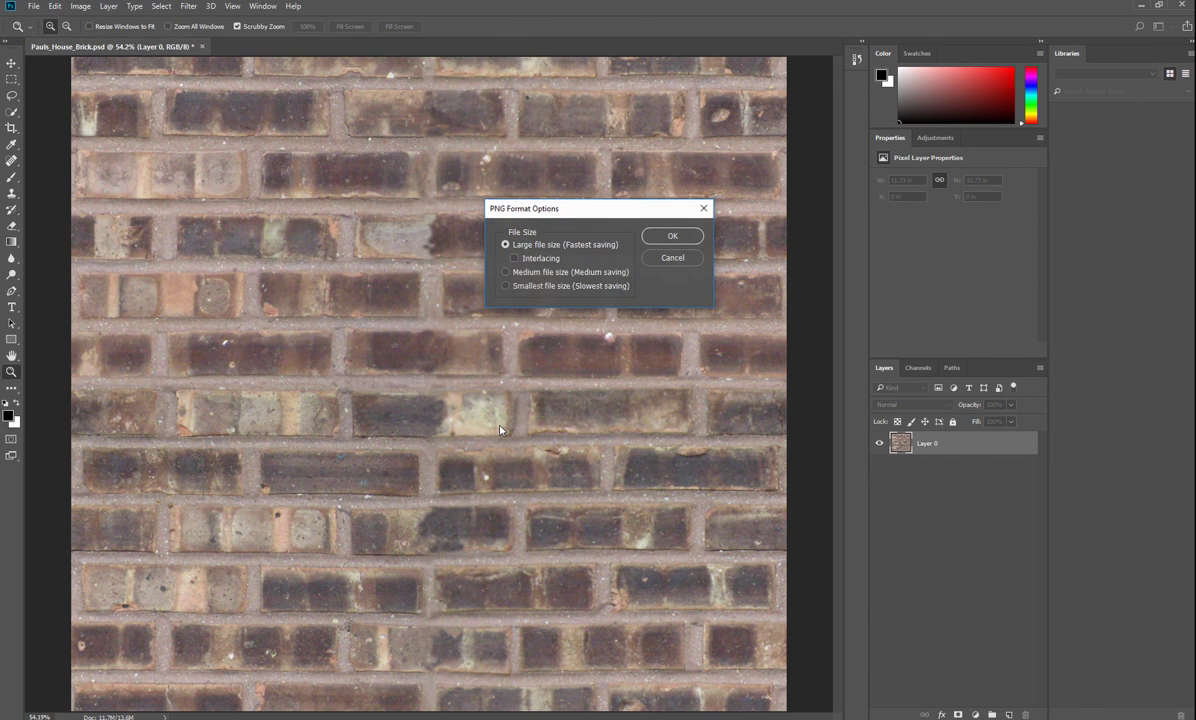
click(662, 236)
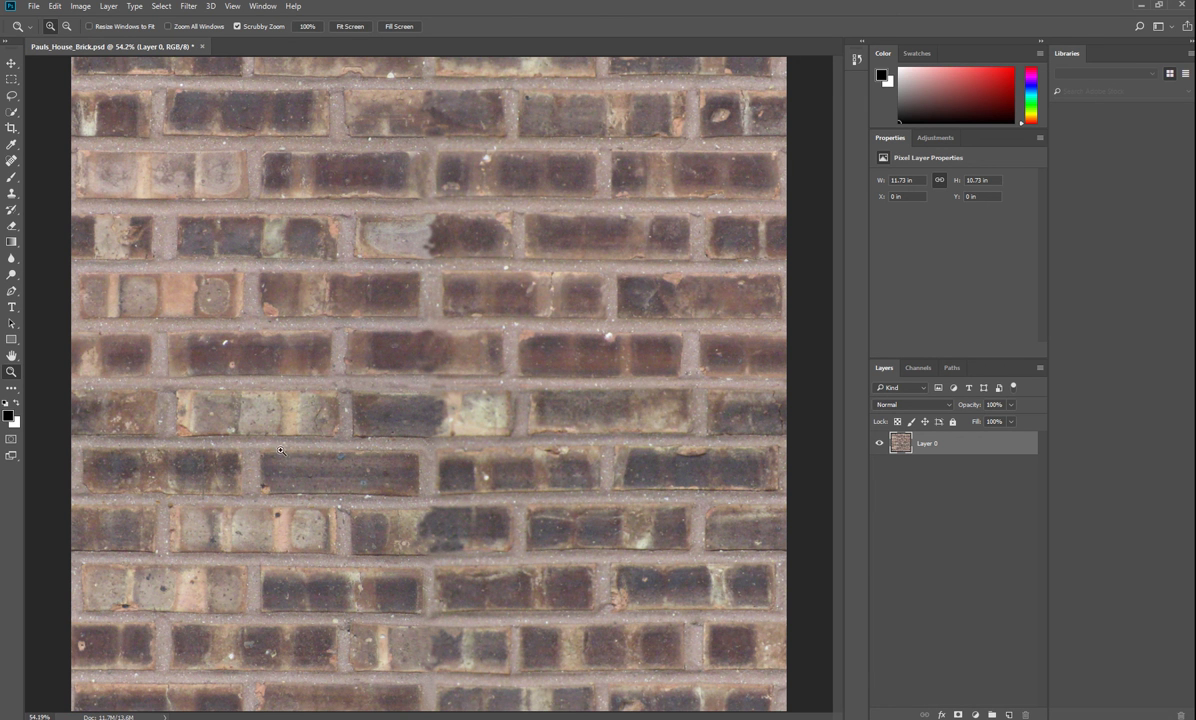
Step: Convert the brick image to Grayscale mode, discarding its color information
click(79, 7)
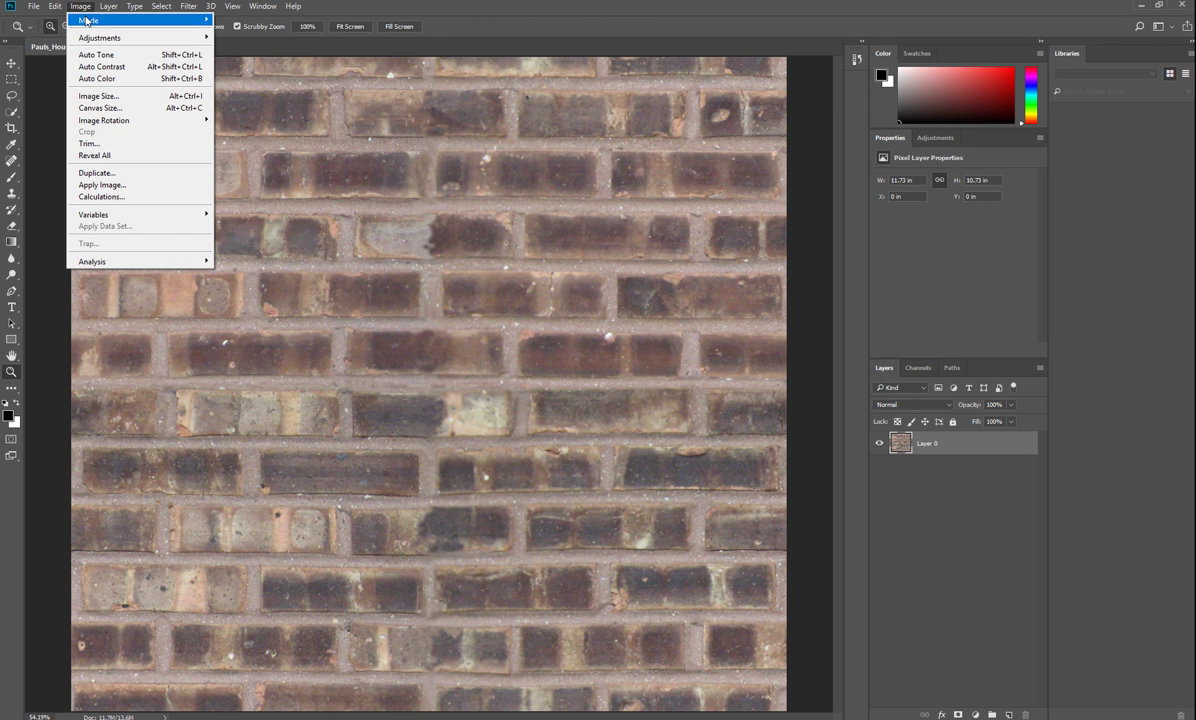
mouse_move(86, 21)
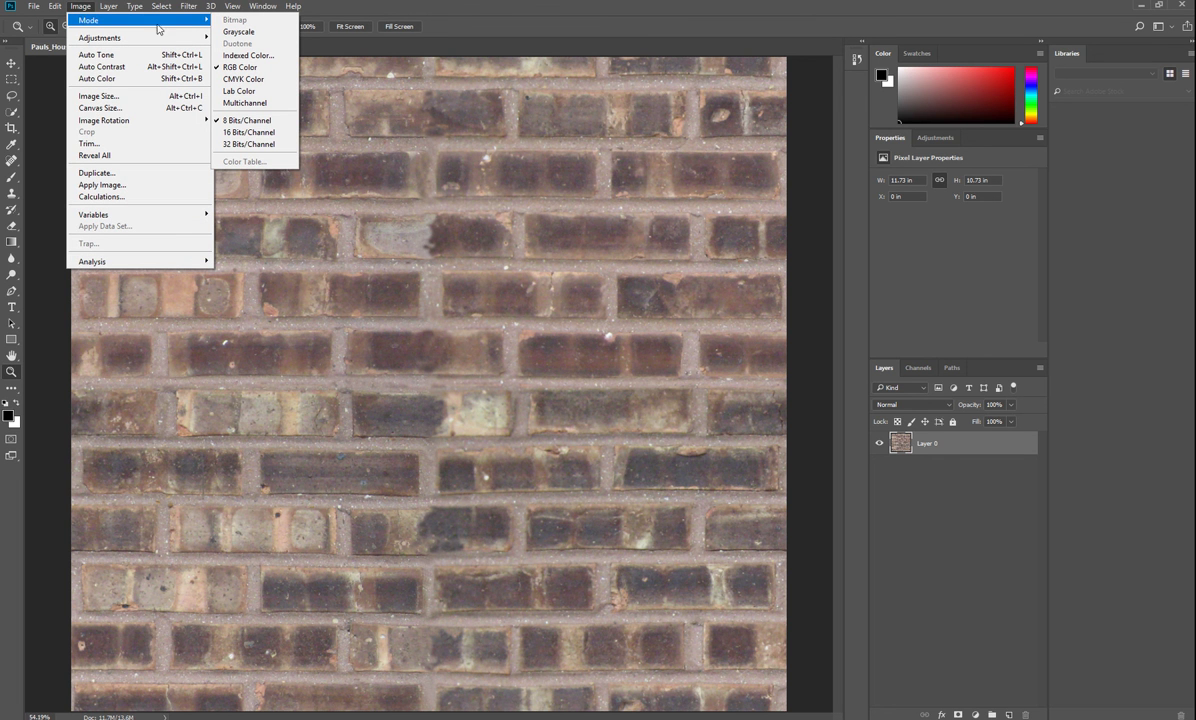
click(286, 34)
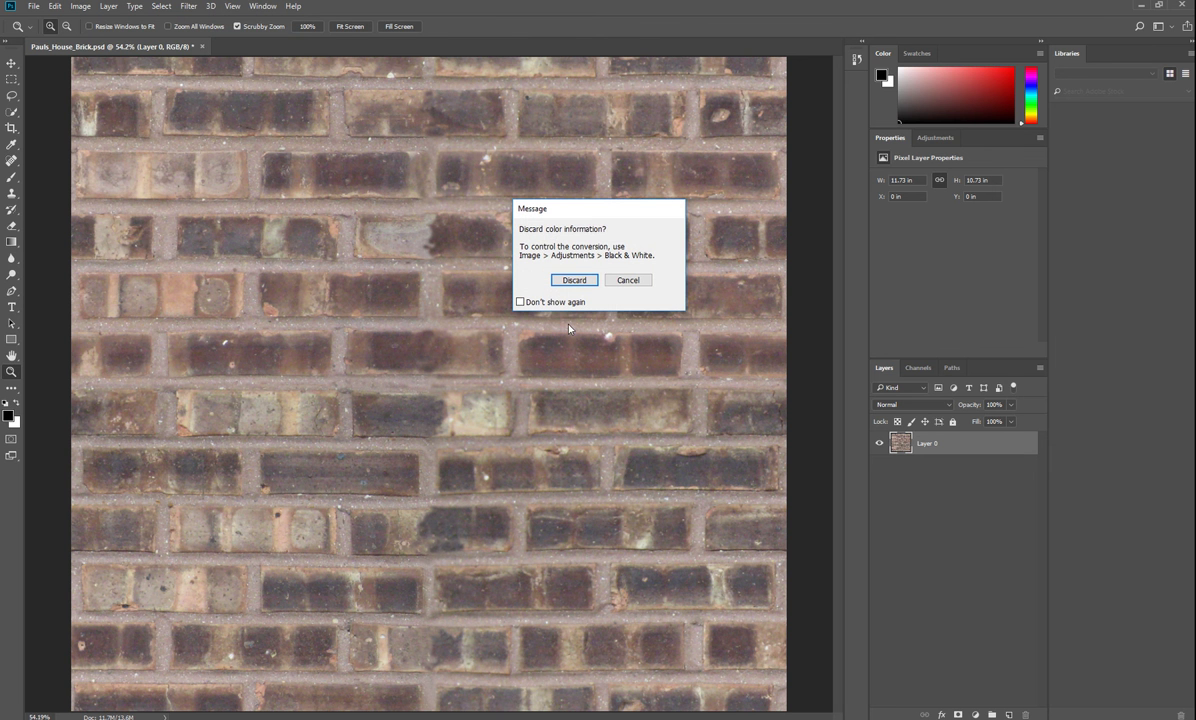
click(576, 280)
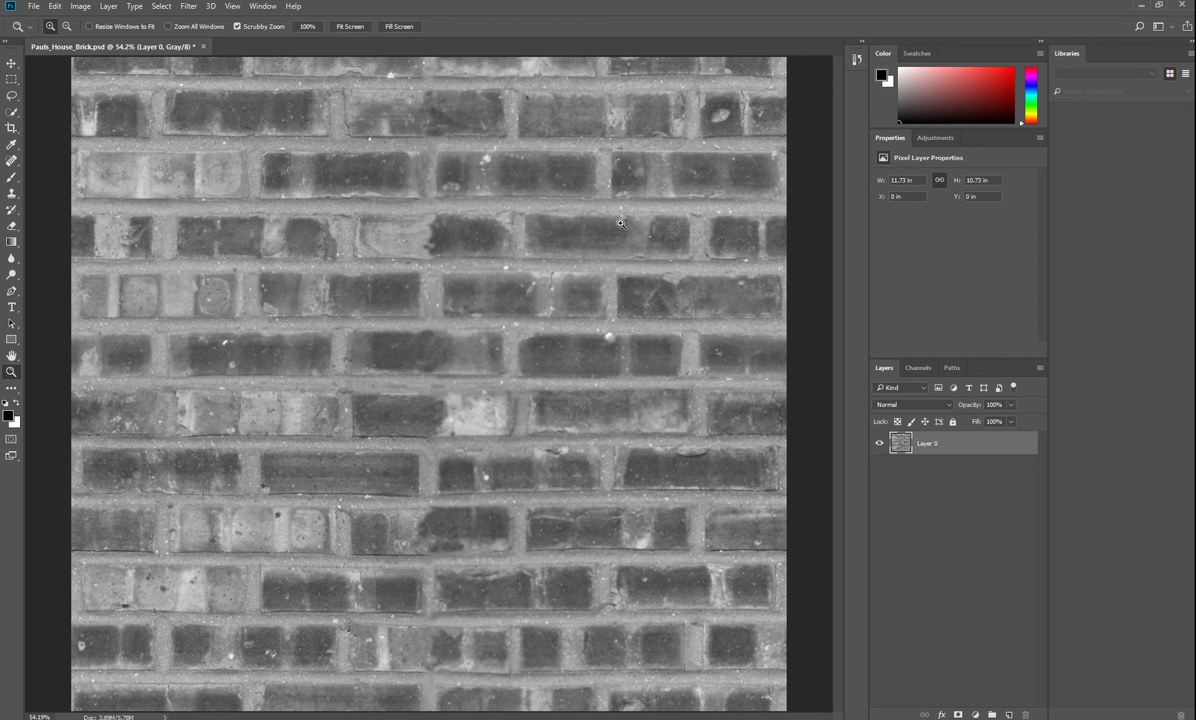
Step: Add a Curves adjustment layer and bring its black and white points in to the histogram's edges to increase contrast
click(947, 141)
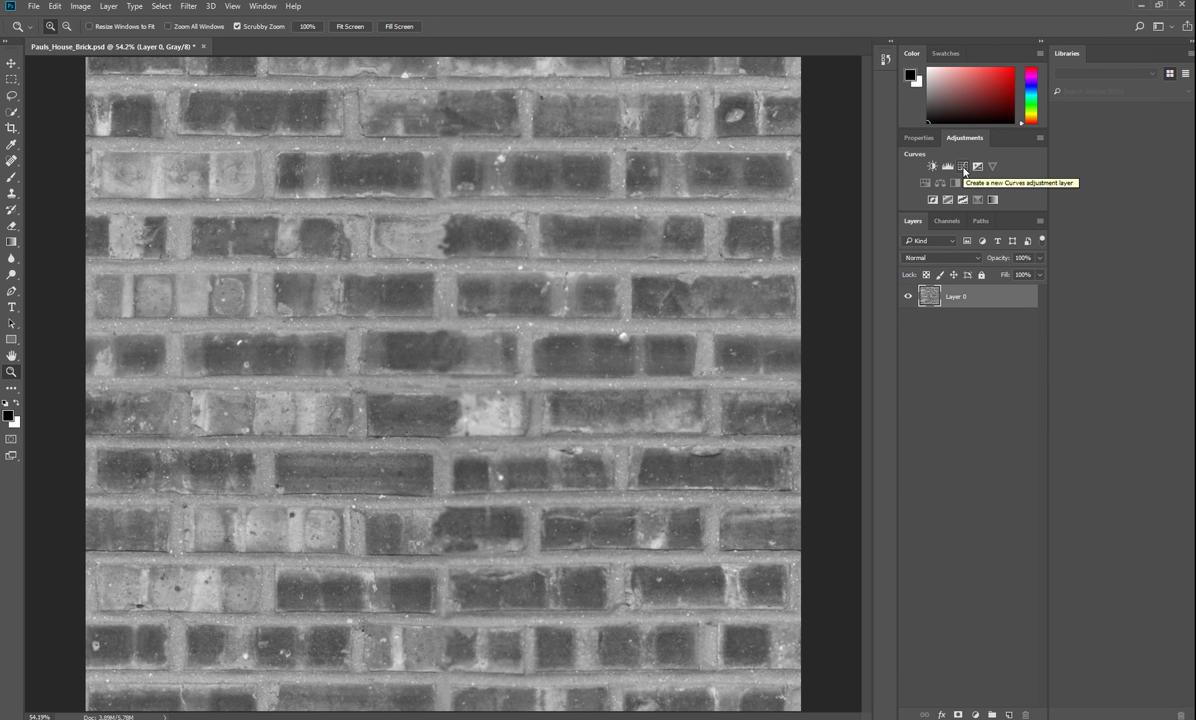
click(963, 167)
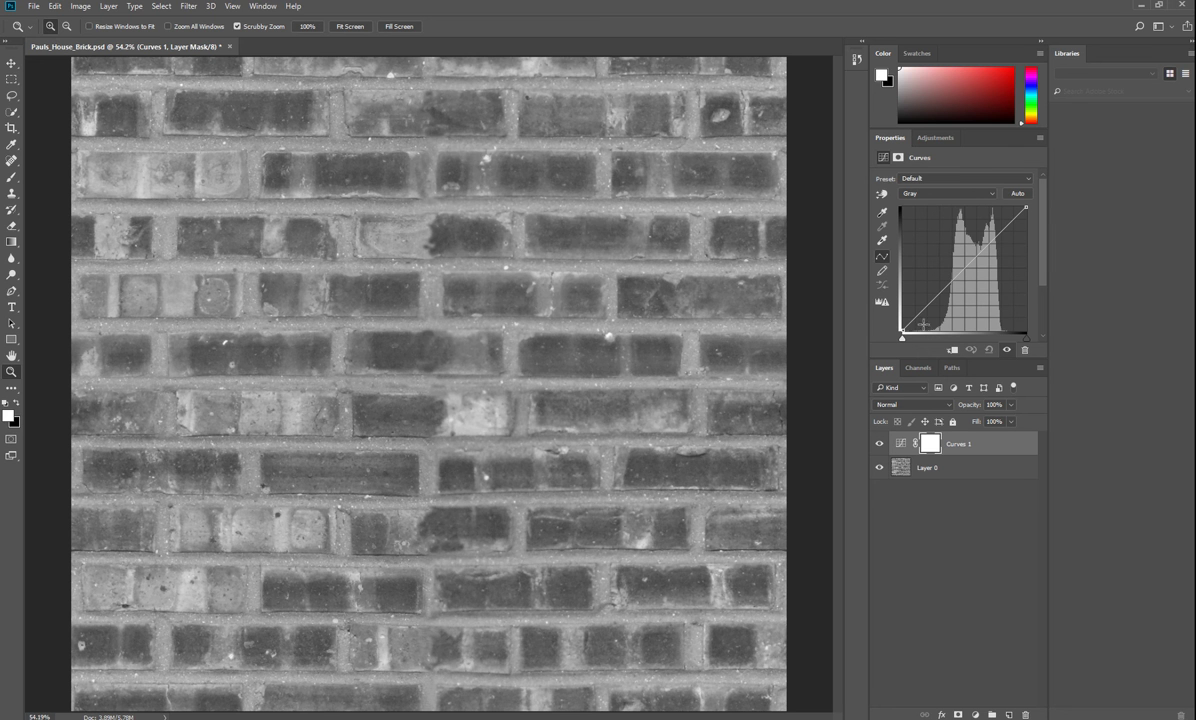
drag(902, 341, 936, 341)
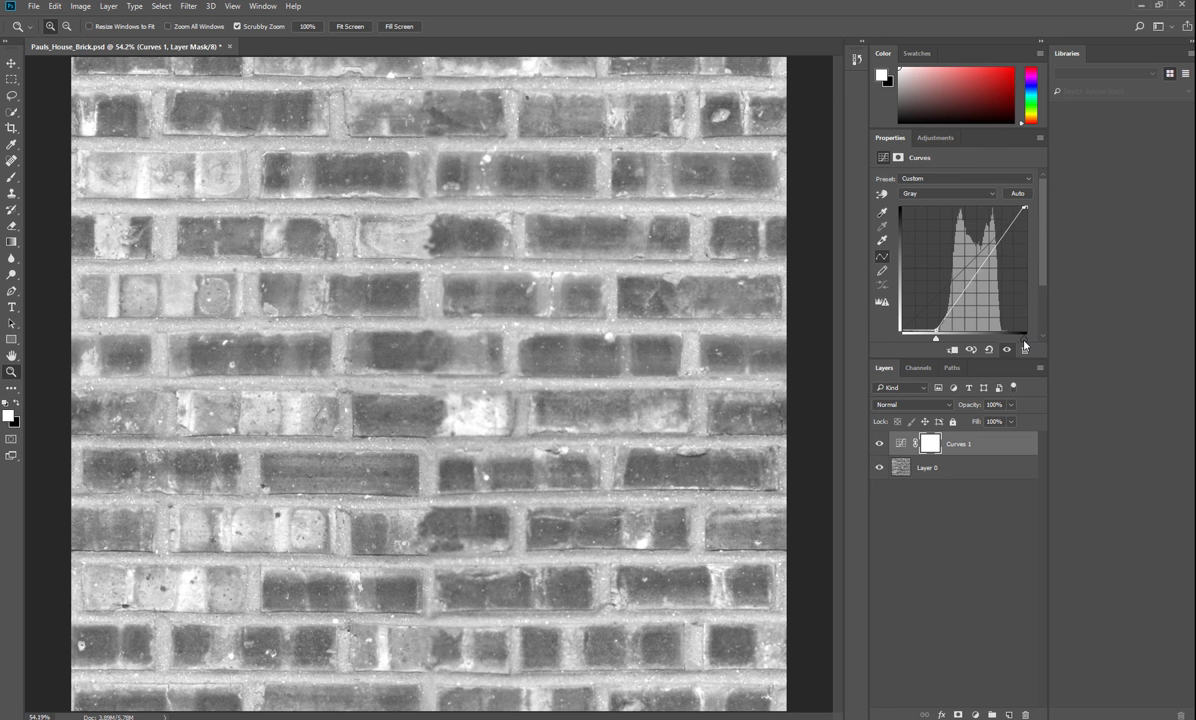
drag(1025, 346, 1007, 346)
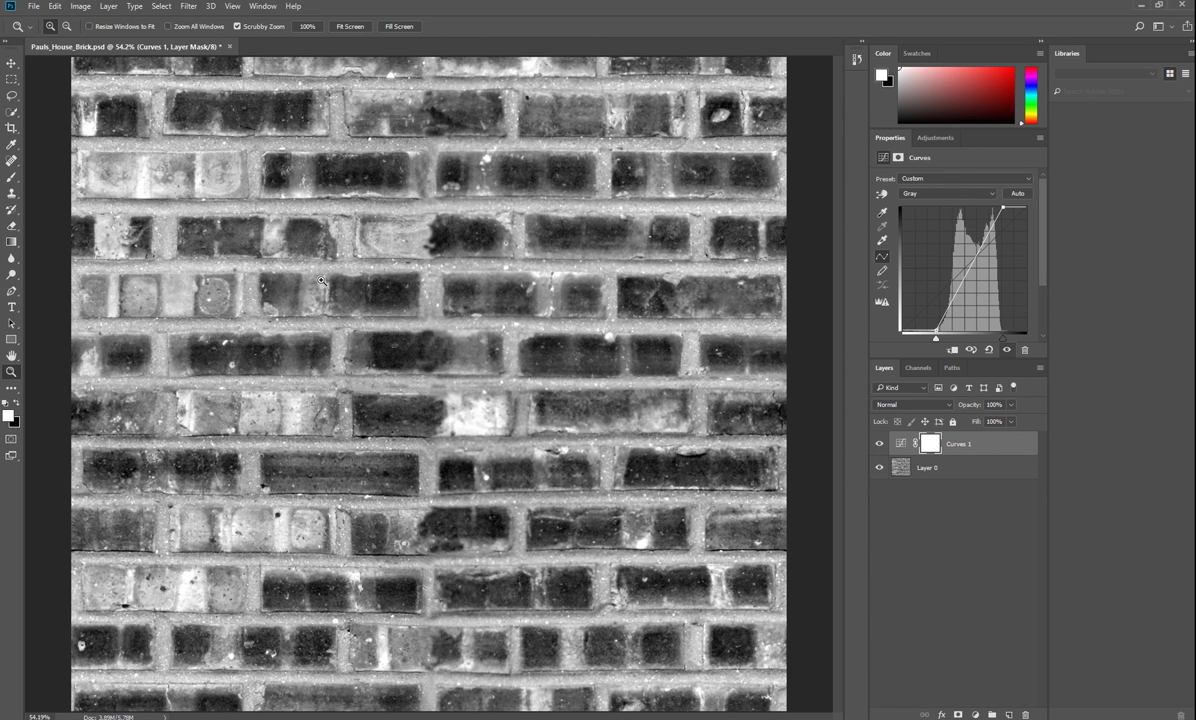
Step: Save a copy of the high-contrast grayscale image as a Large file size PNG, with a name beginning "Pauls_House_Brick_reli"
click(35, 8)
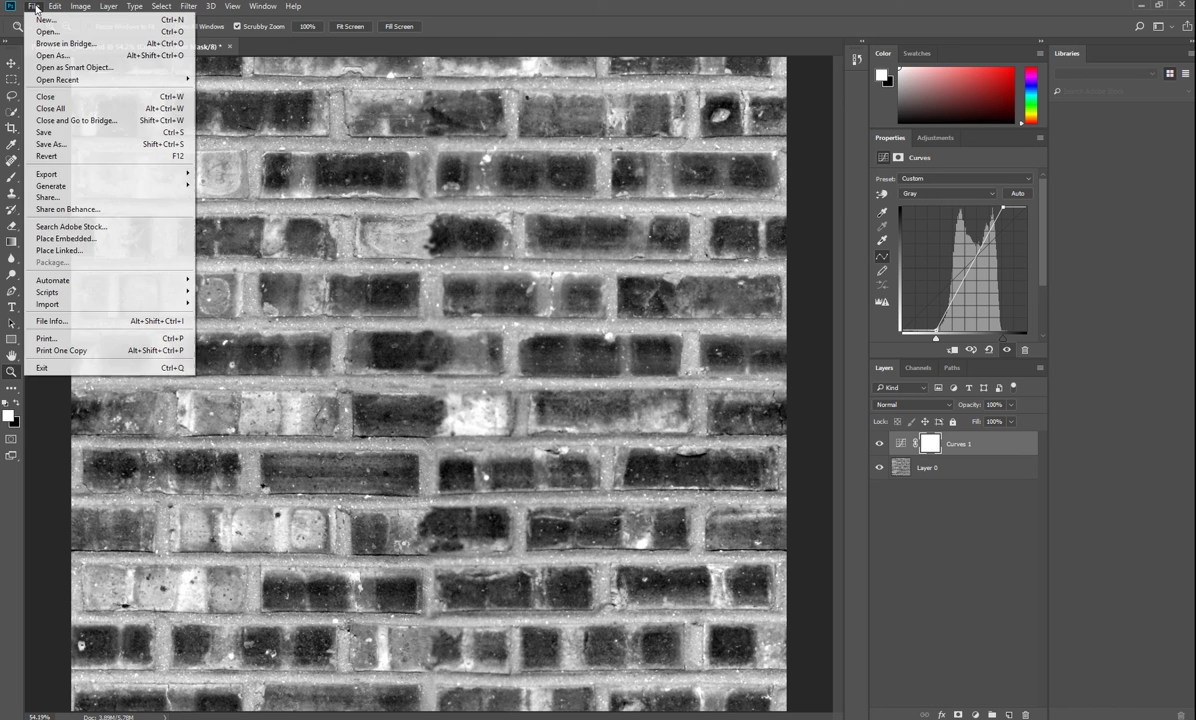
click(68, 145)
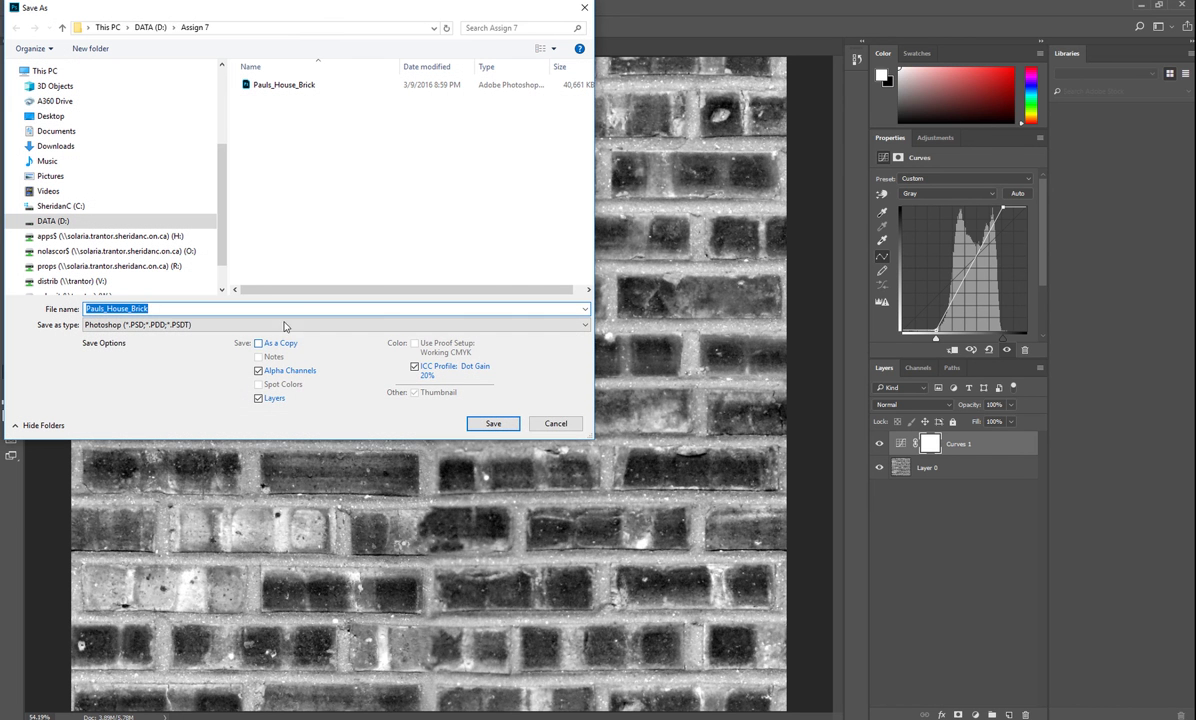
click(240, 332)
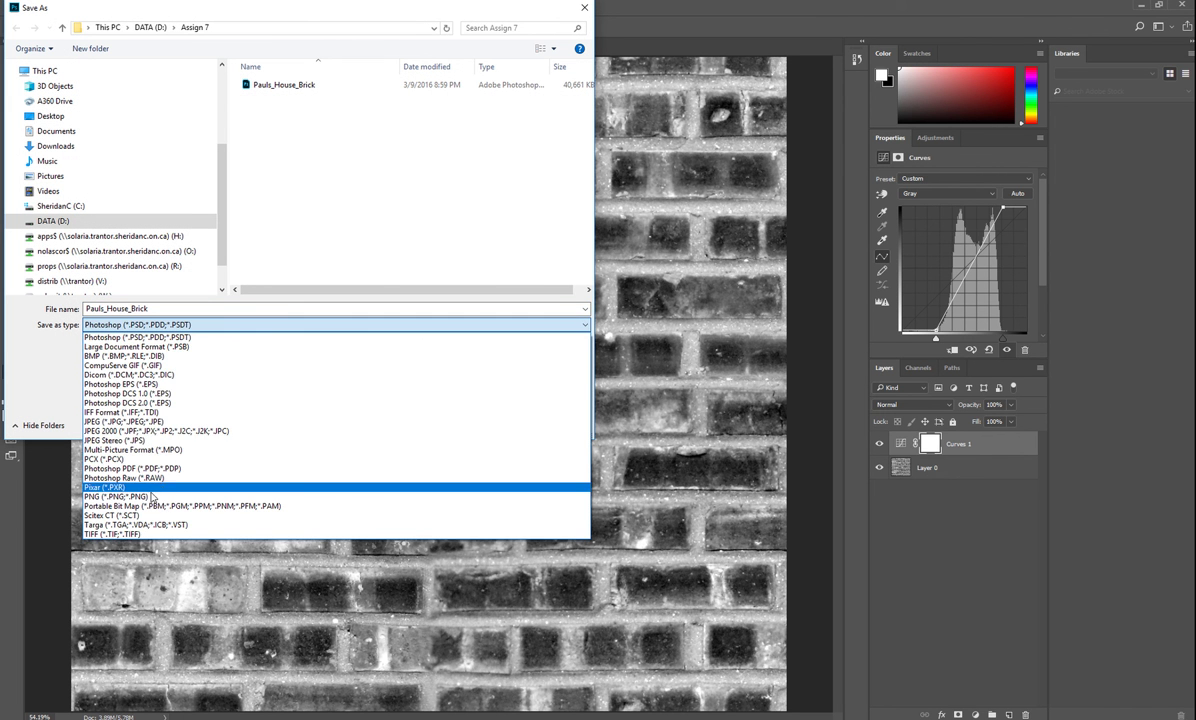
click(146, 492)
click(160, 309)
click(168, 308)
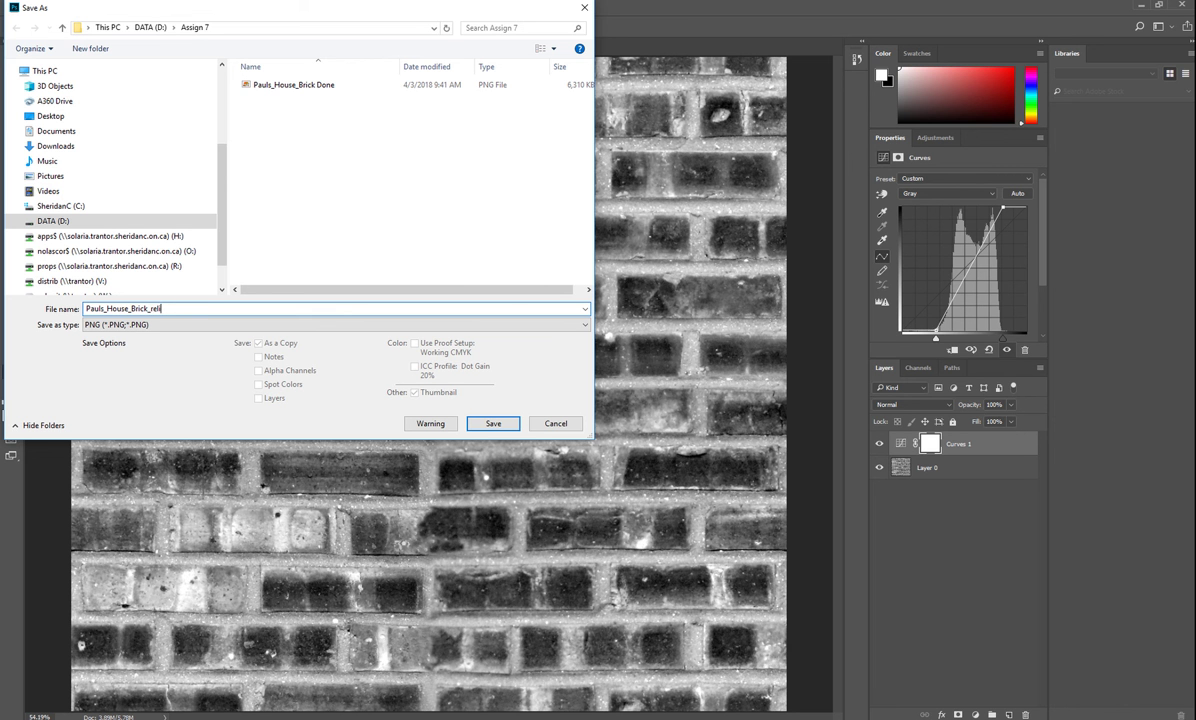
click(490, 423)
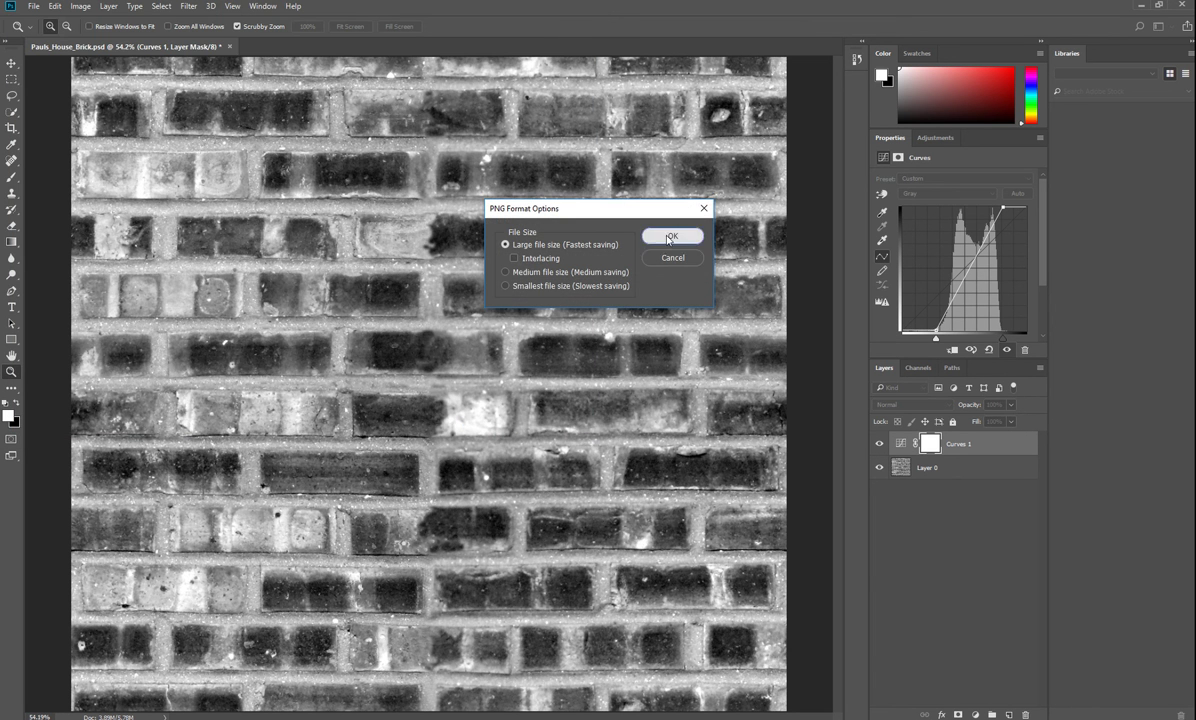
click(670, 236)
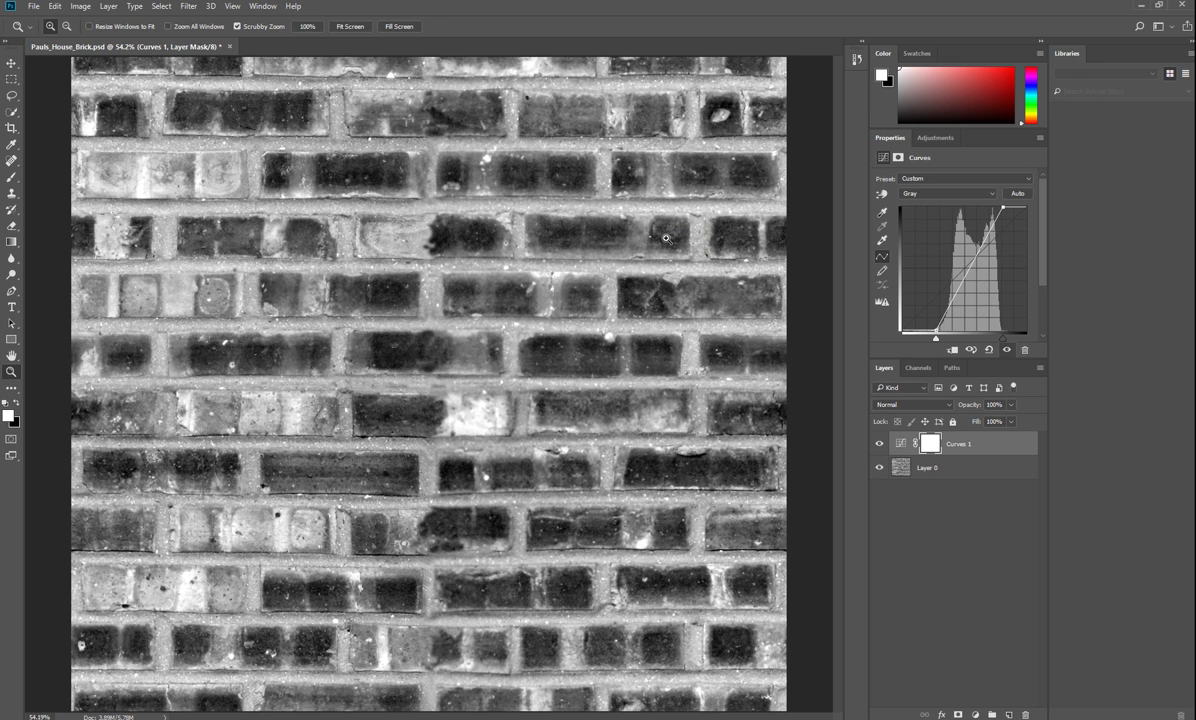